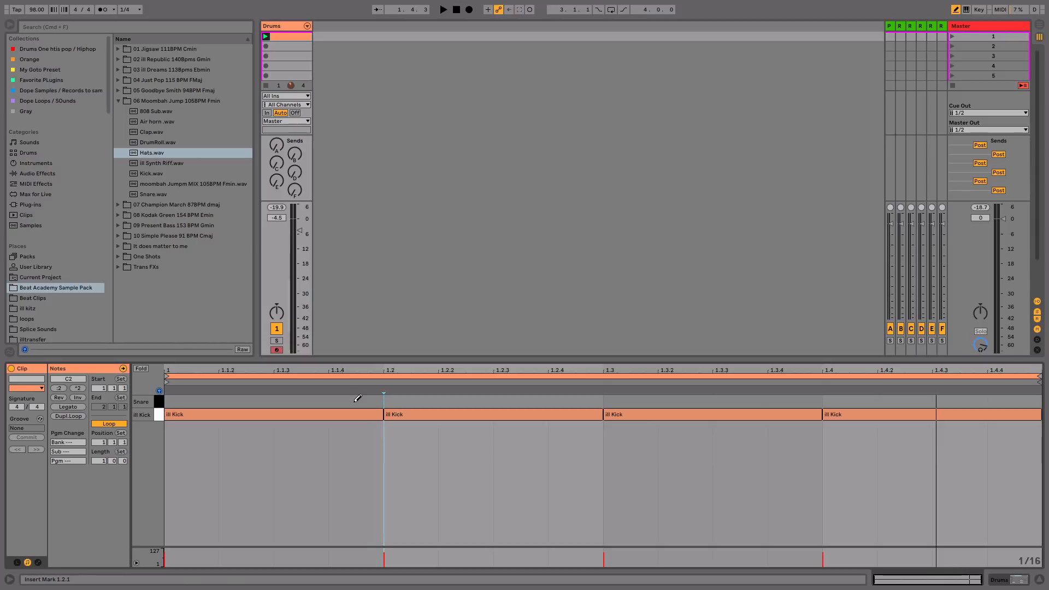
# Add snare notes at 1.1.4 and 1.2.3, duplicate them into the second half of the bar, and audition the loop
pyautogui.click(358, 400)
pyautogui.click(521, 400)
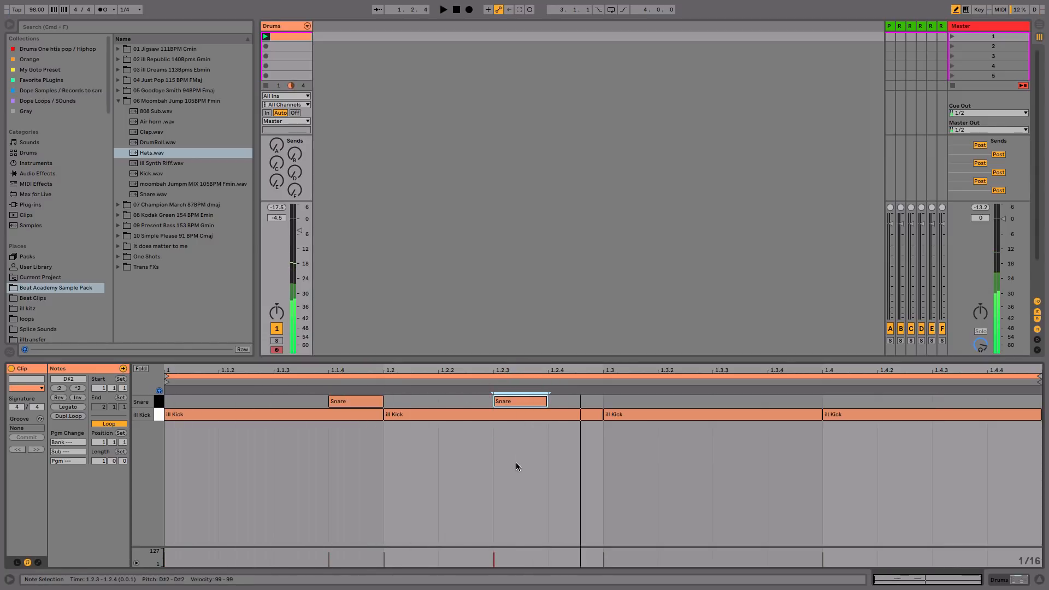
pyautogui.moveTo(583, 405); pyautogui.dragTo(182, 394)
pyautogui.press('super+d')
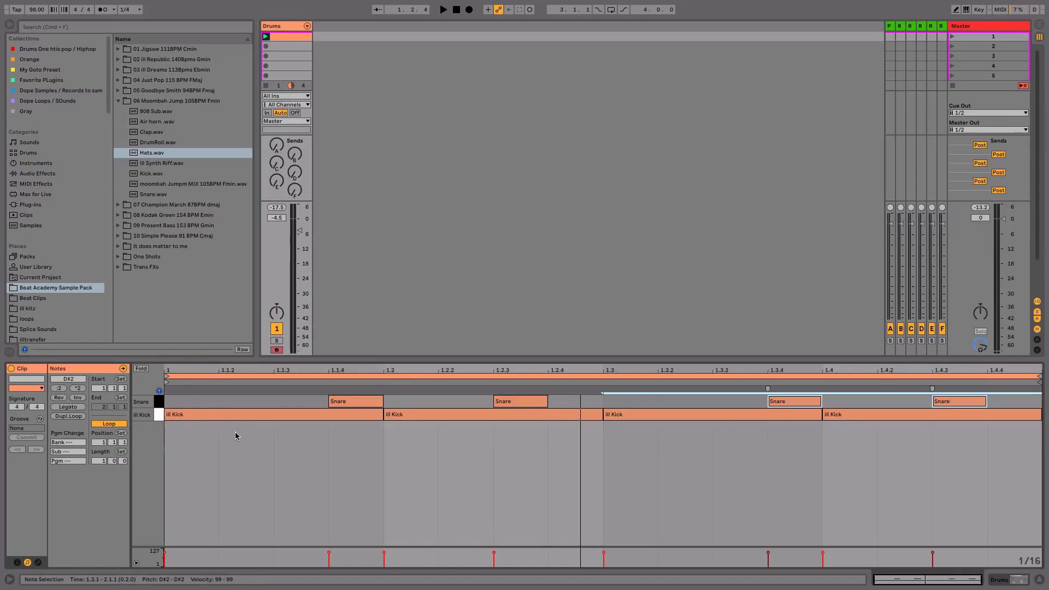
pyautogui.press('space')
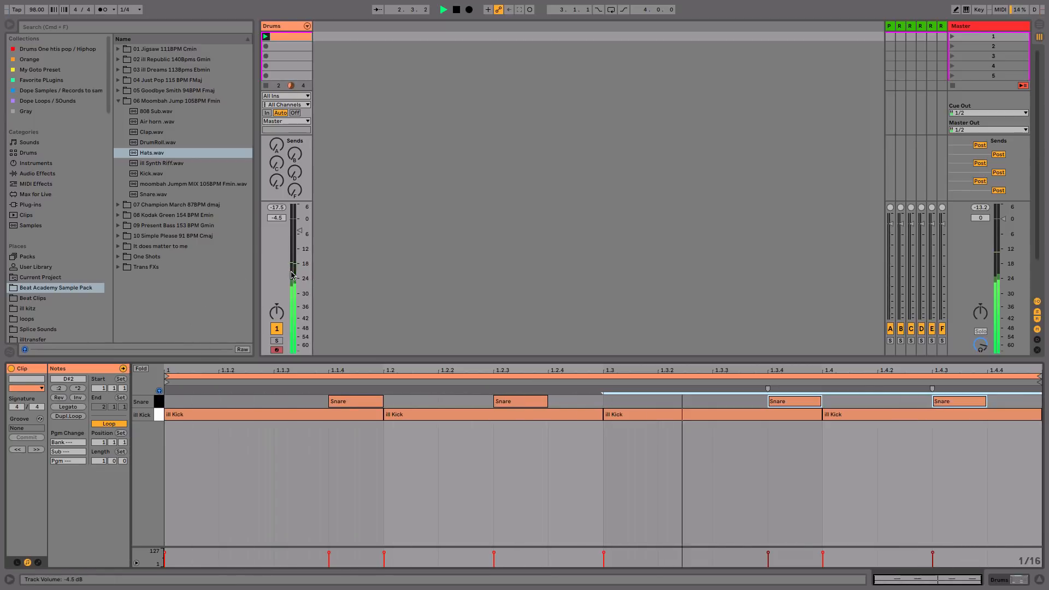
pyautogui.press('space')
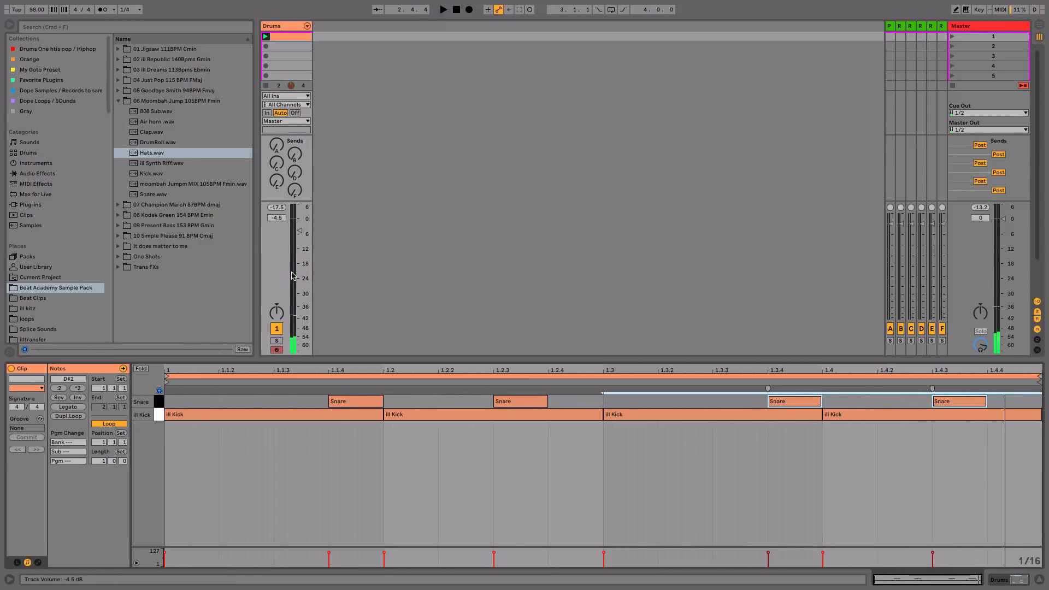
# Load Clap.wav from the 06 Moombah Jump 105BPM Fmin folder onto the Drum Rack's G2 pad
pyautogui.hotkey('shift', 'Tab')
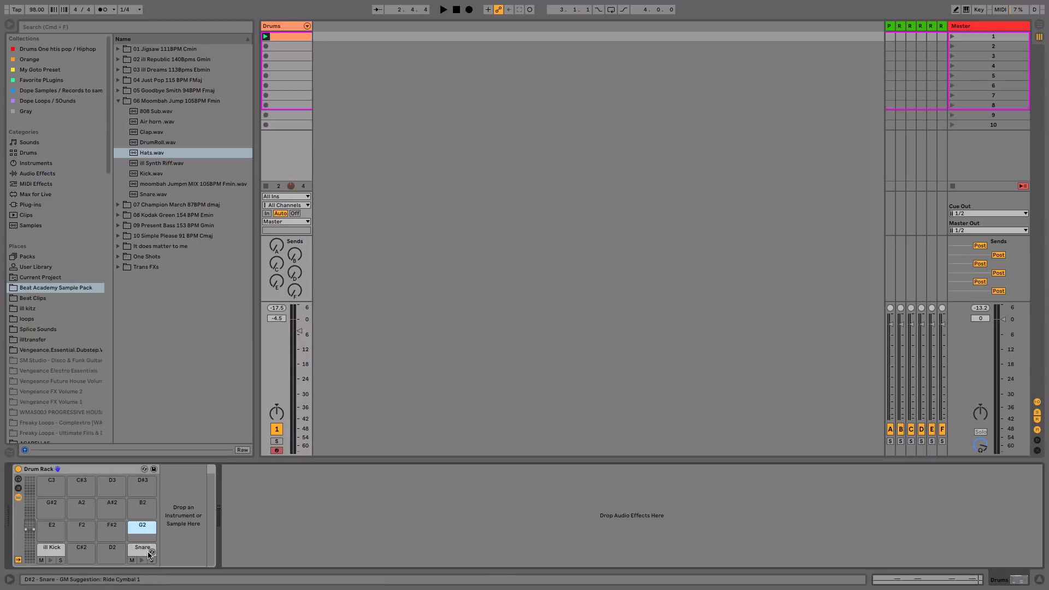
pyautogui.click(140, 99)
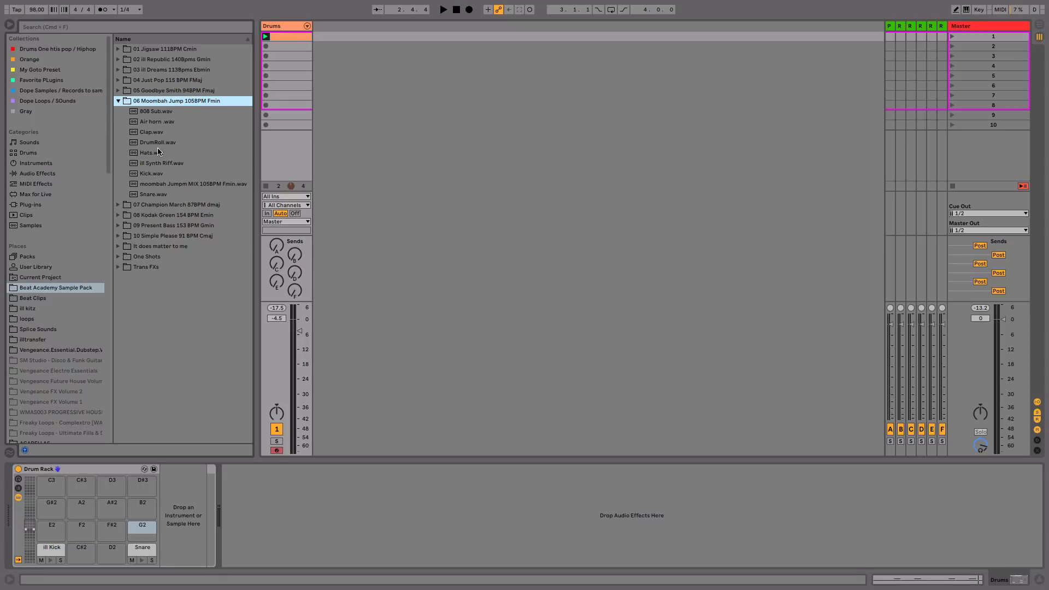
pyautogui.click(158, 131)
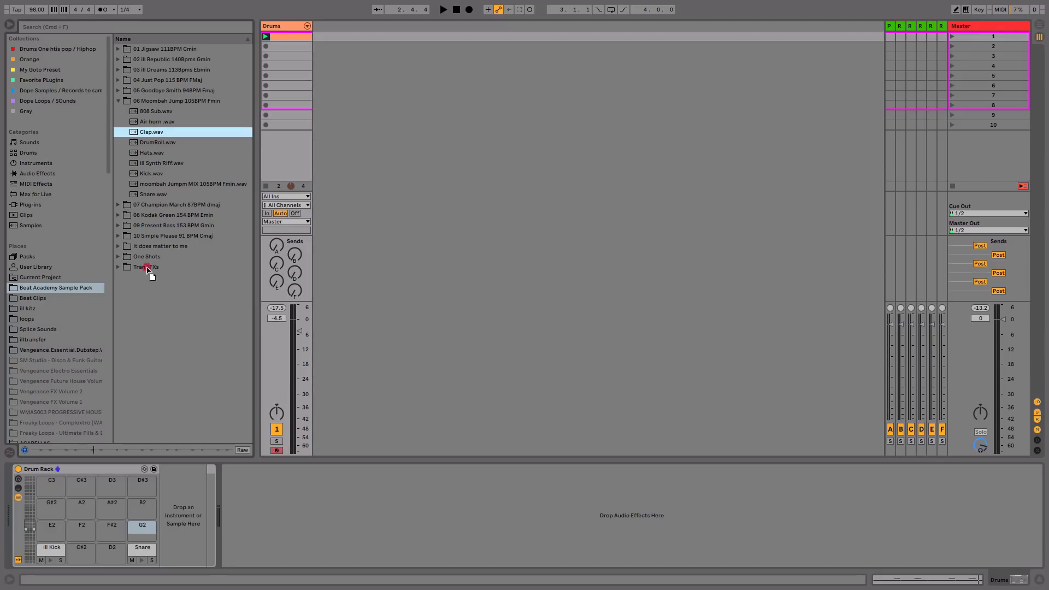
pyautogui.moveTo(148, 269); pyautogui.dragTo(143, 527)
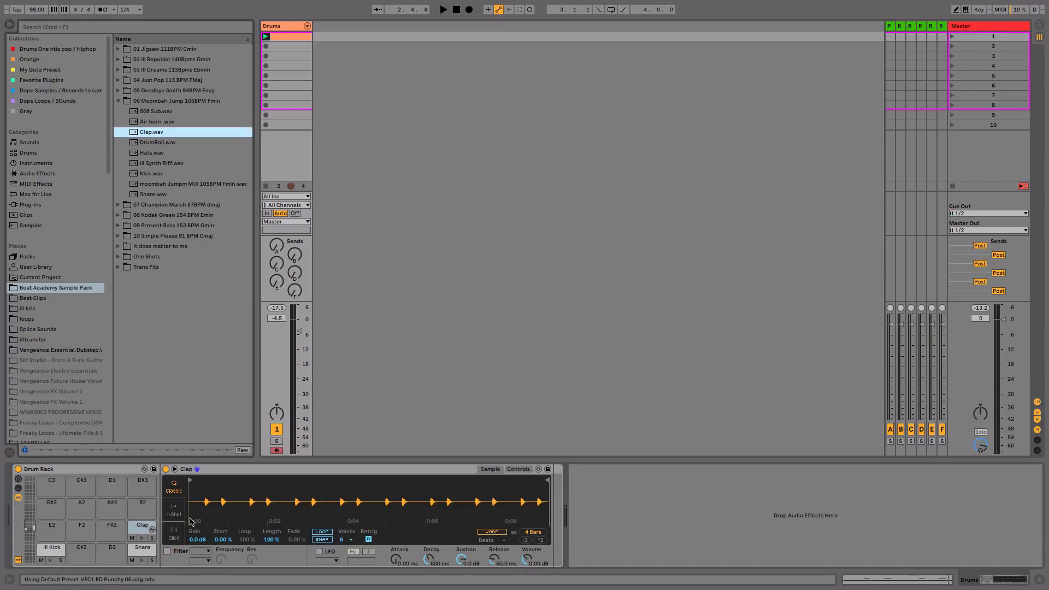
# Trim the Clap sample to its first hit by moving its start and end markers, and briefly play the beat
pyautogui.scroll(5, 194, 481)
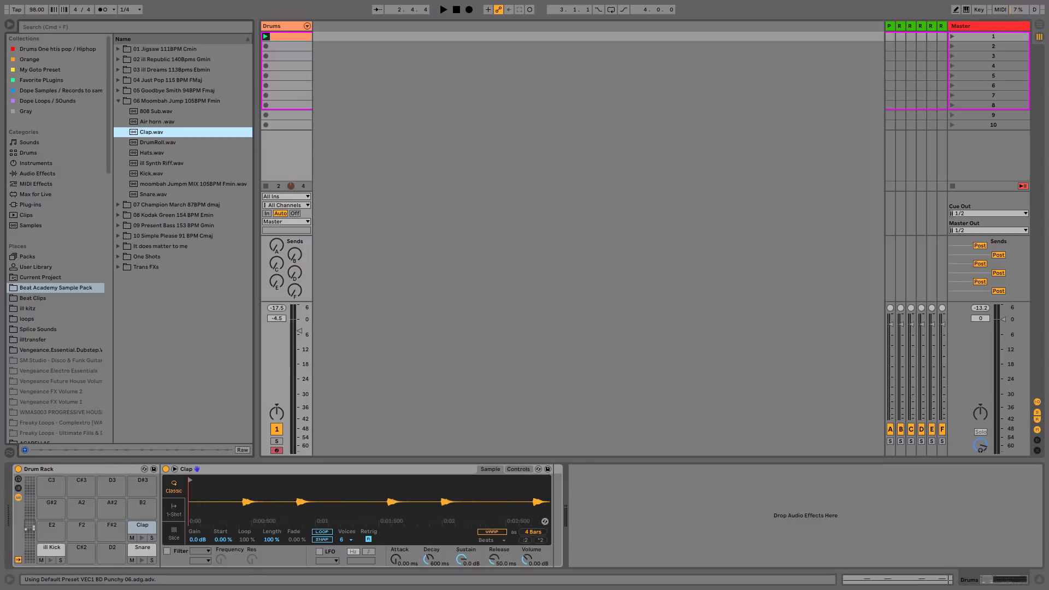
pyautogui.moveTo(190, 478); pyautogui.dragTo(229, 488)
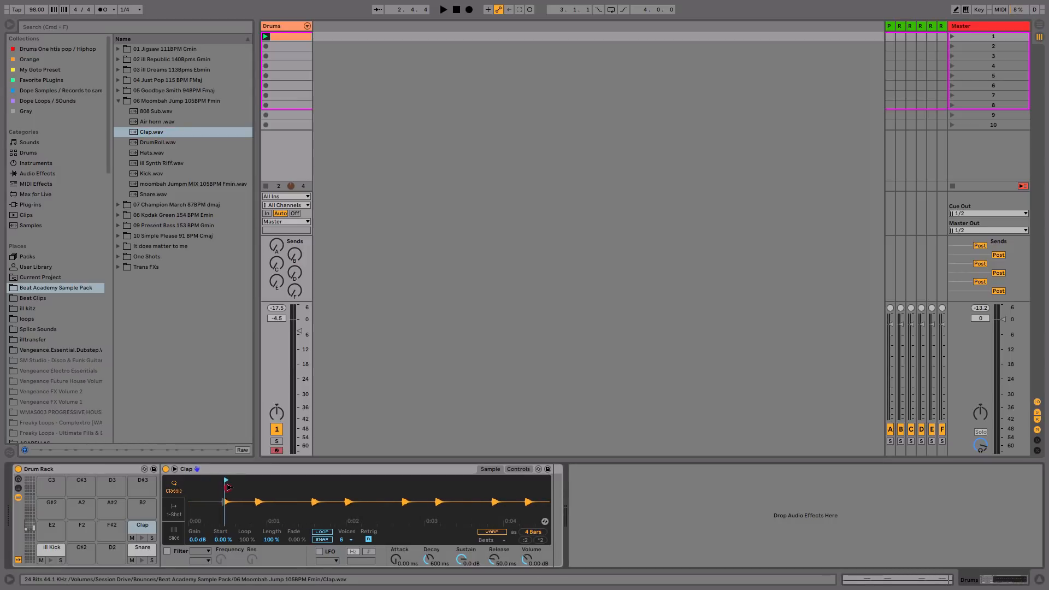
pyautogui.scroll(-5, 223, 483)
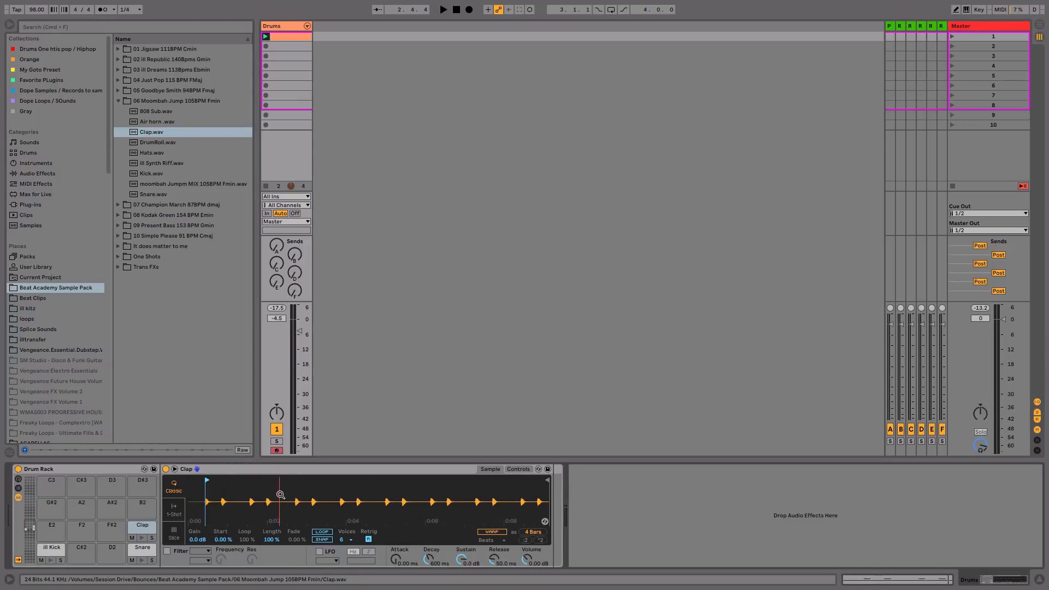
pyautogui.moveTo(544, 479)
pyautogui.mouseDown()
pyautogui.moveTo(277, 484)
pyautogui.moveTo(210, 496)
pyautogui.mouseUp()
pyautogui.scroll(5, 211, 497)
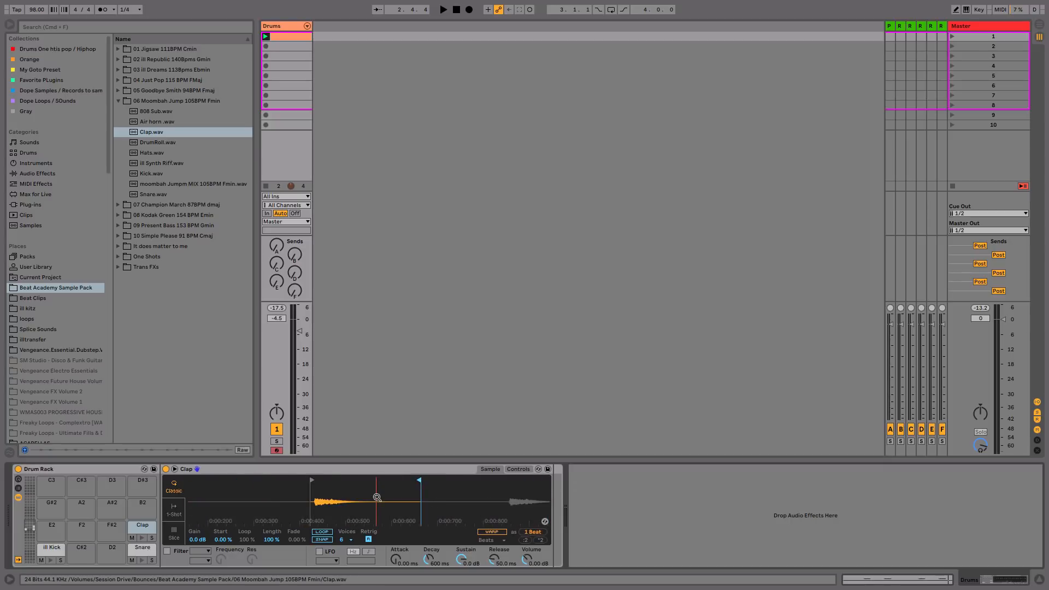
pyautogui.press('space')
pyautogui.press('space')
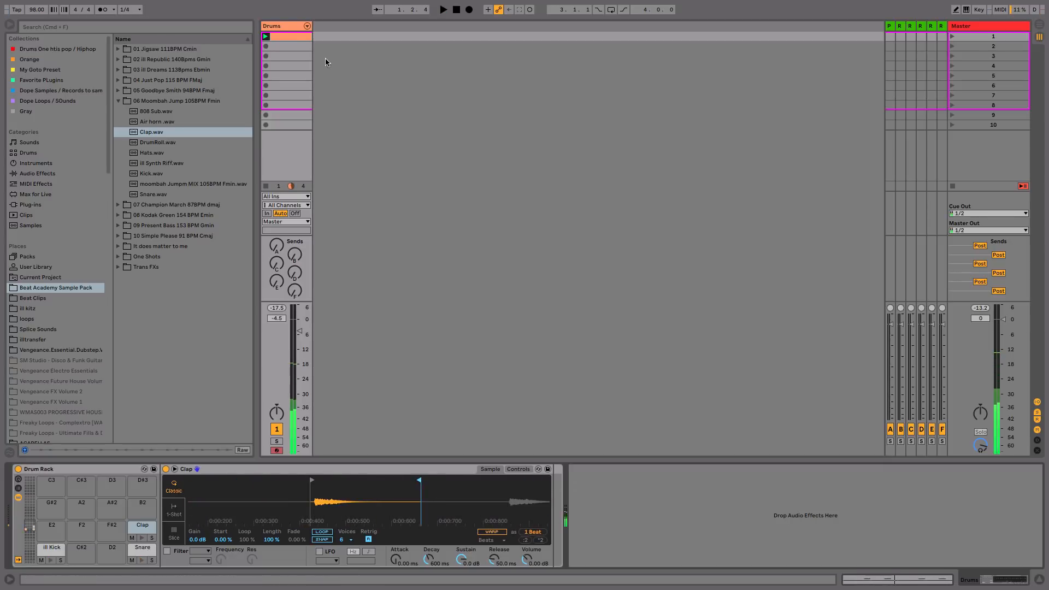
# Copy all snare notes in the Drums clip to the Clap row at the same positions and audition the pattern
pyautogui.doubleClick(292, 36)
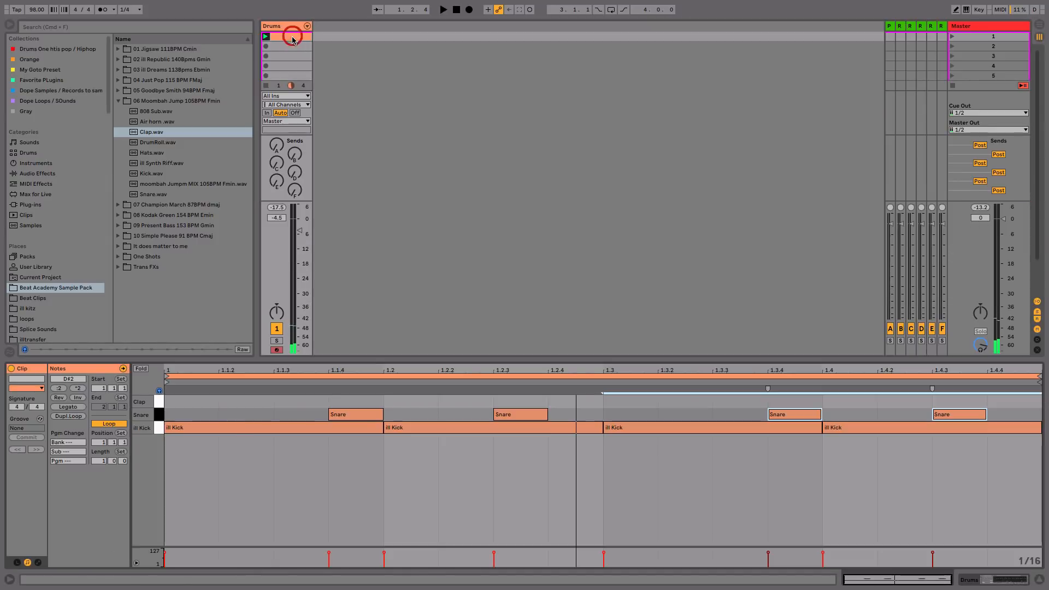
pyautogui.click(159, 415)
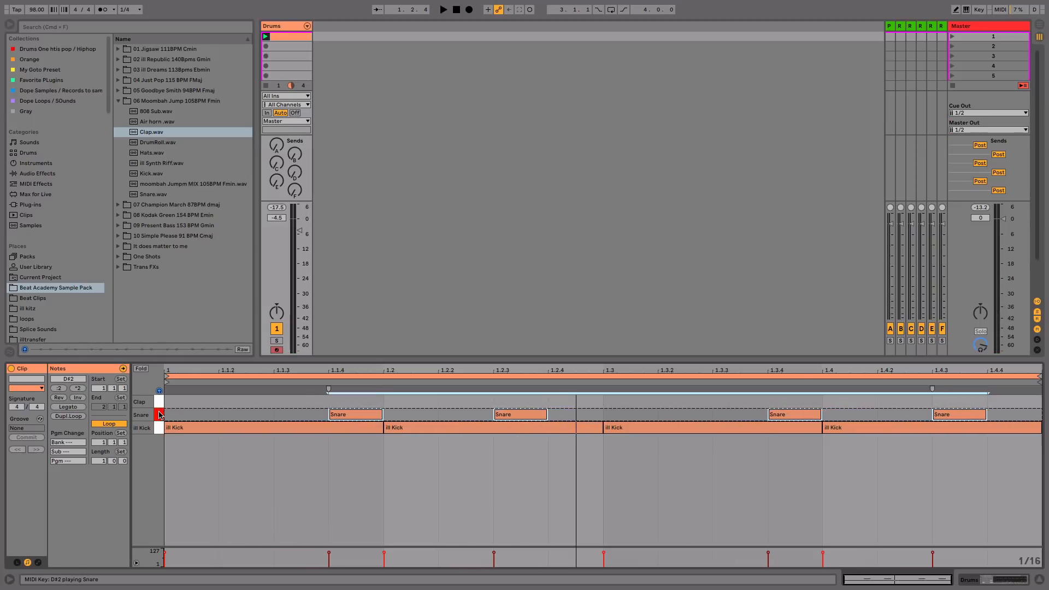
pyautogui.click(160, 414)
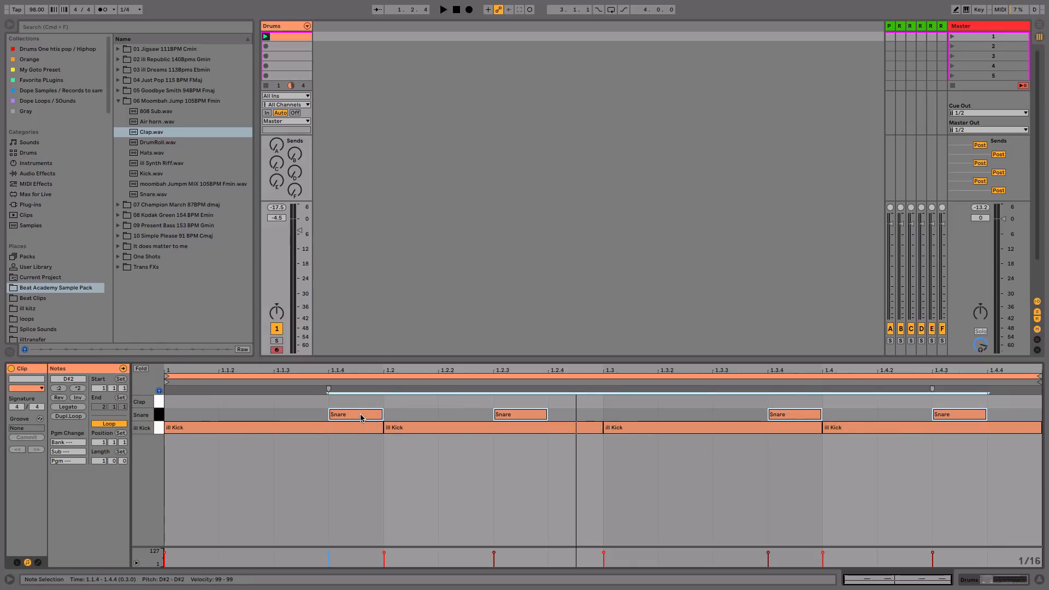
pyautogui.keyDown('alt'); pyautogui.moveTo(360, 418); pyautogui.dragTo(361, 402); pyautogui.keyUp('alt')
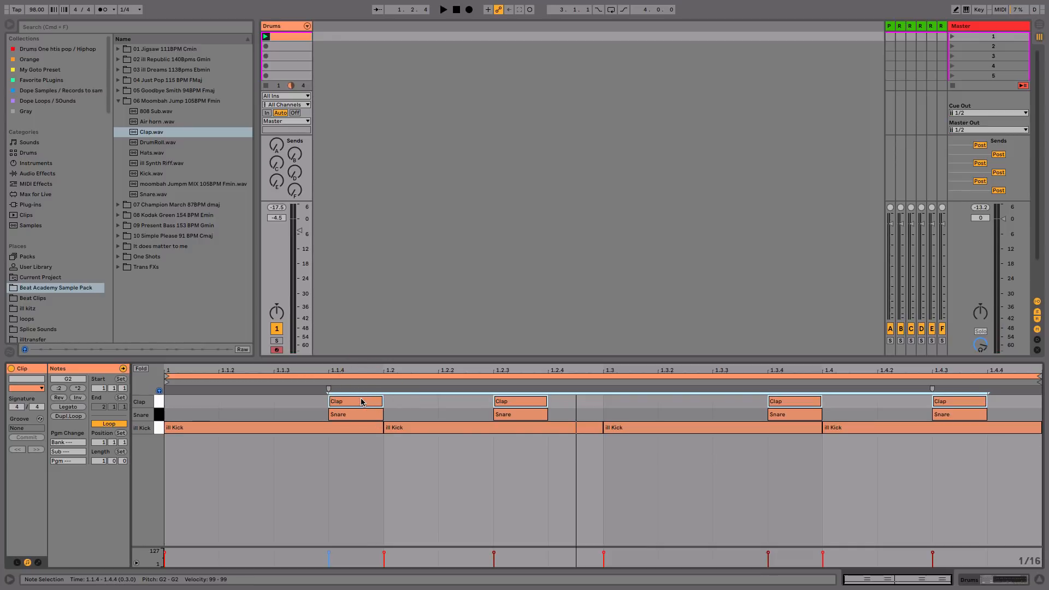
pyautogui.press('space')
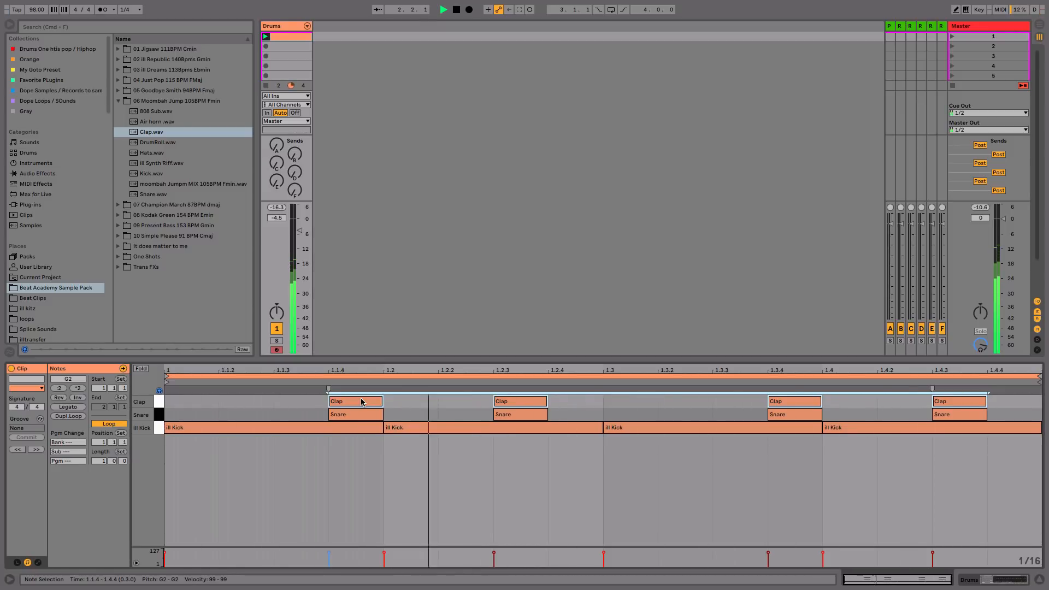
pyautogui.press('space')
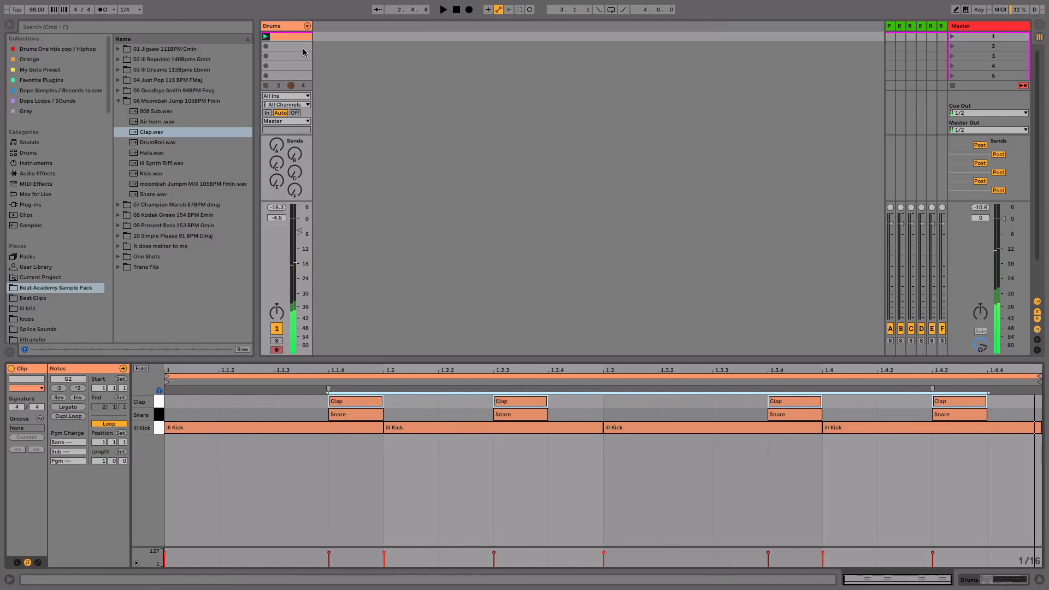
# During playback, lower the Drum Rack's Clap chain to -7.0 dB and raise the ill Kick chain slightly
pyautogui.click(306, 26)
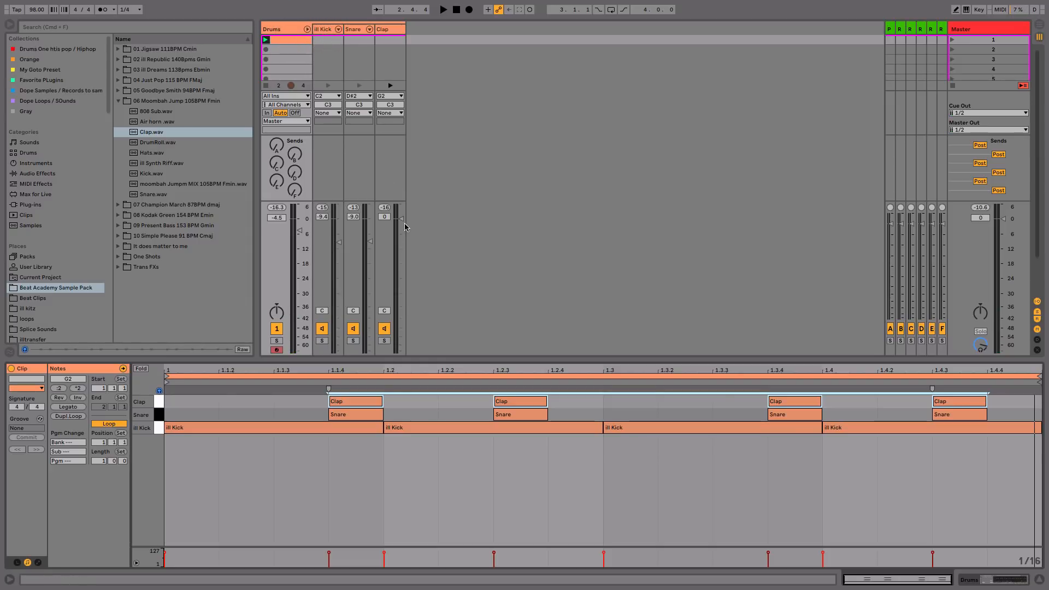
pyautogui.press('space')
pyautogui.moveTo(402, 225); pyautogui.dragTo(401, 236)
pyautogui.moveTo(339, 242); pyautogui.dragTo(340, 238)
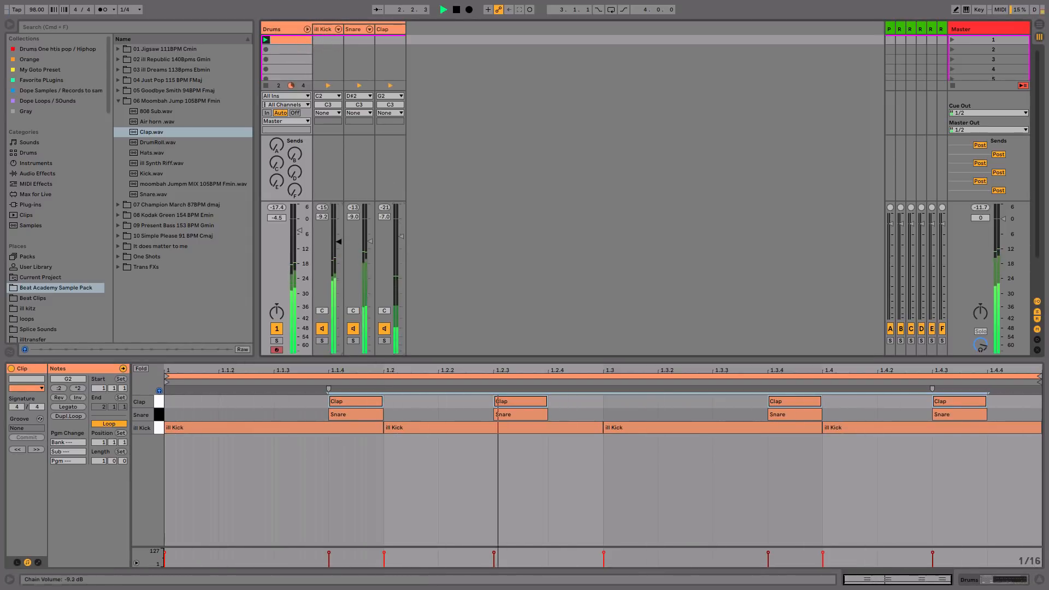
pyautogui.click(306, 29)
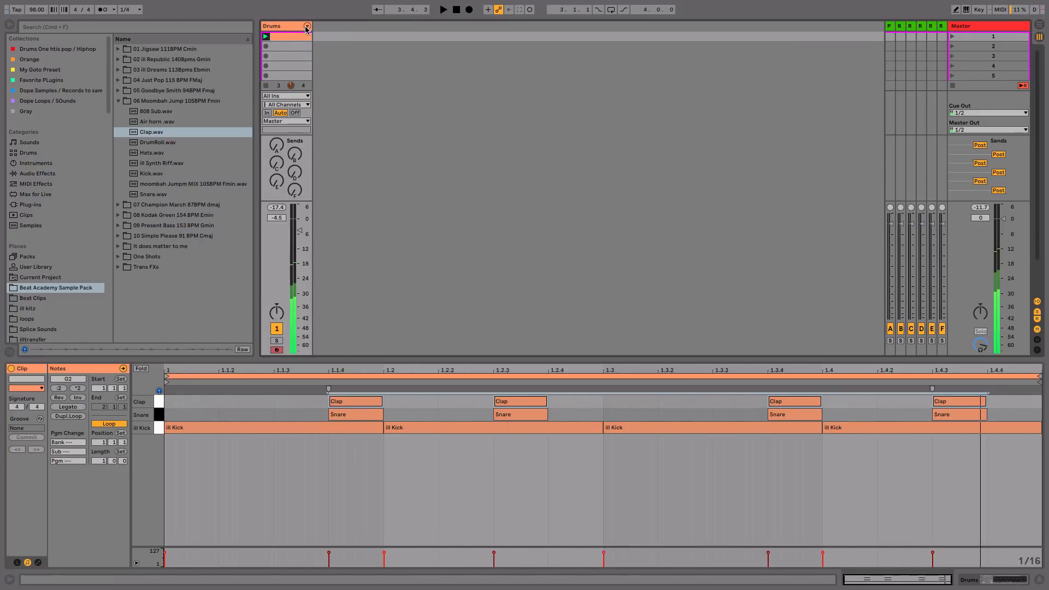
# Load Hats.wav from the 06 Moombah Jump 105BPM Fmin folder into the first clip slot of a new audio track
pyautogui.click(298, 72)
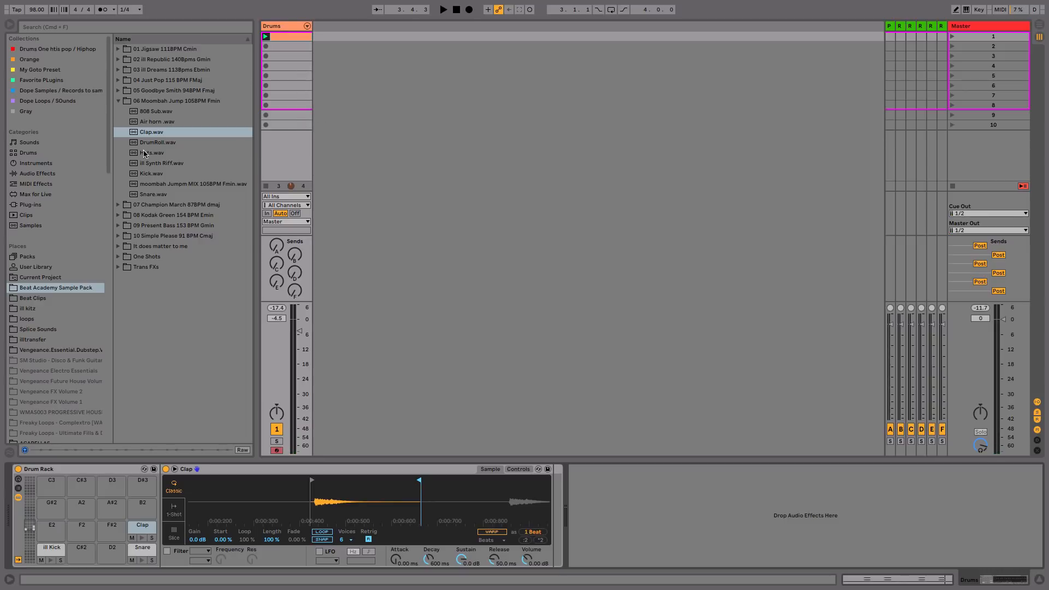
pyautogui.click(164, 102)
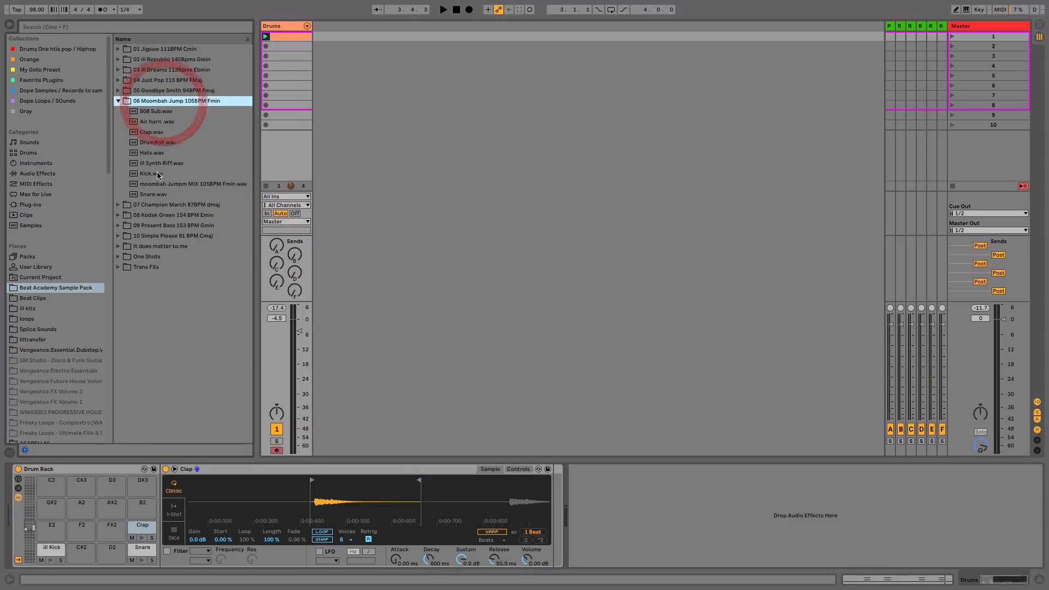
pyautogui.click(141, 154)
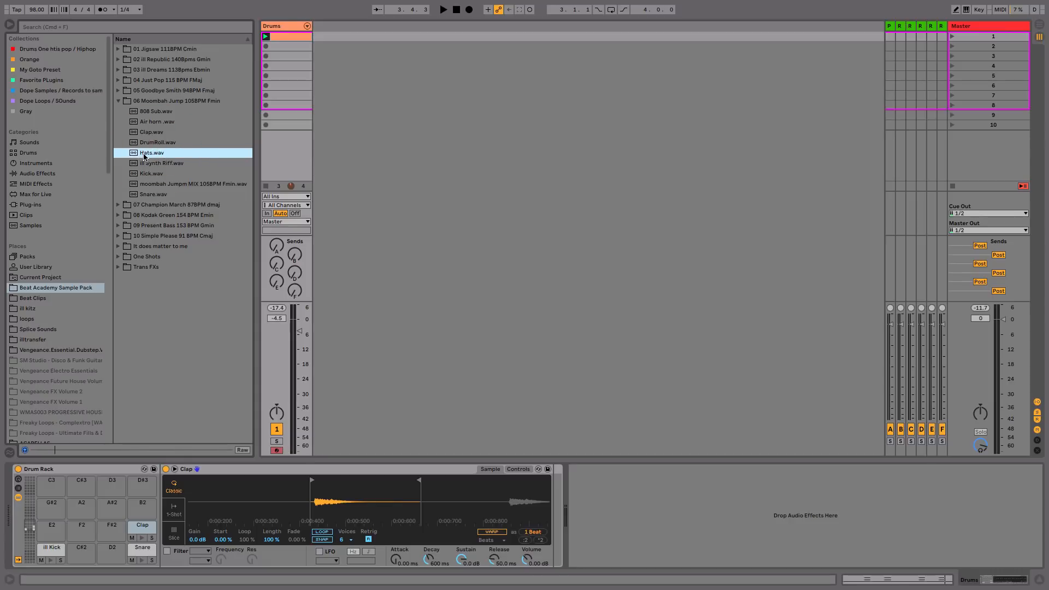
pyautogui.moveTo(146, 156); pyautogui.dragTo(344, 36)
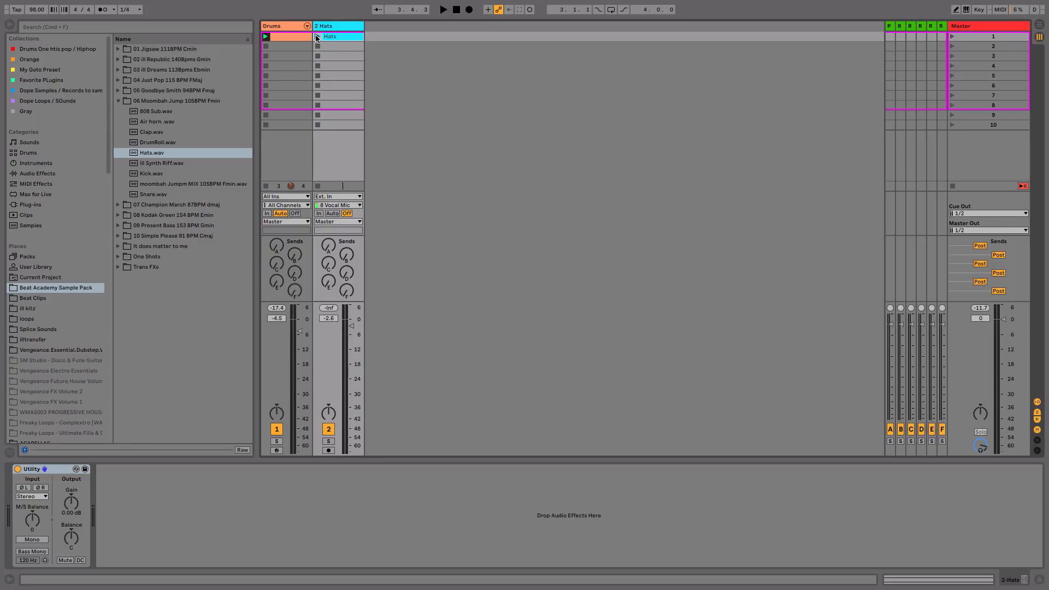
# Launch the Hats clip and balance the track volumes, with Hats at -4.3 dB and Drums at -3.9 dB
pyautogui.click(317, 36)
pyautogui.moveTo(351, 328); pyautogui.dragTo(351, 335)
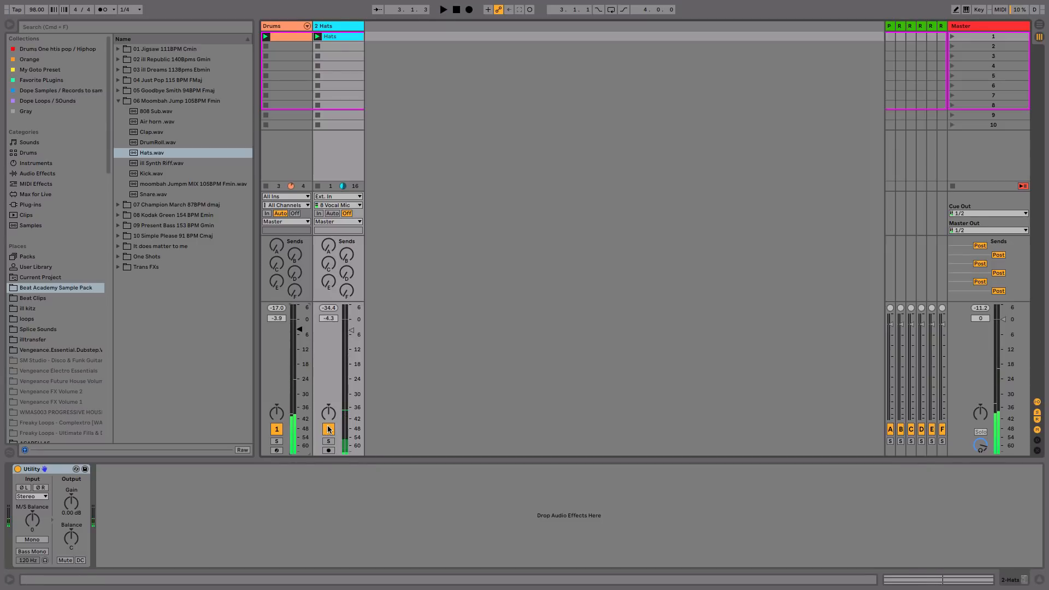
# Add the Drum Buss audio effect after the Drum Rack on the Drums track
pyautogui.click(292, 26)
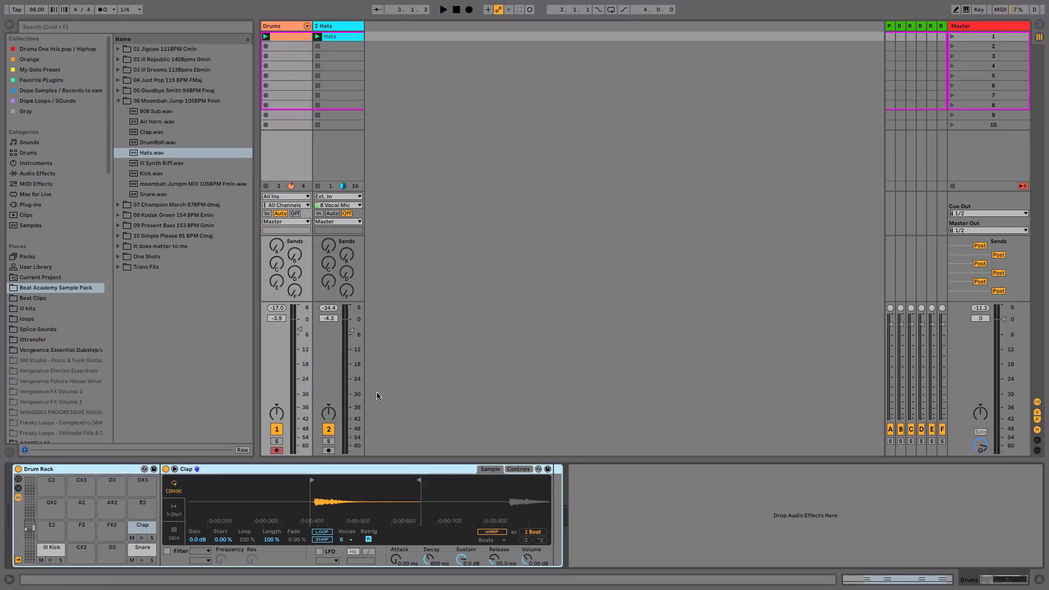
pyautogui.click(51, 151)
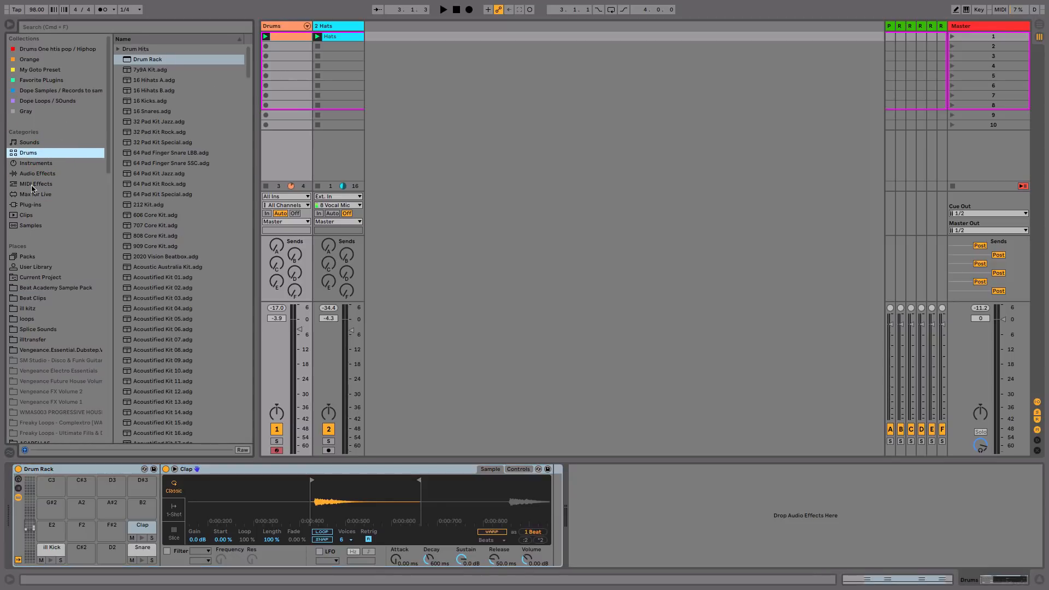
pyautogui.click(38, 173)
pyautogui.click(136, 142)
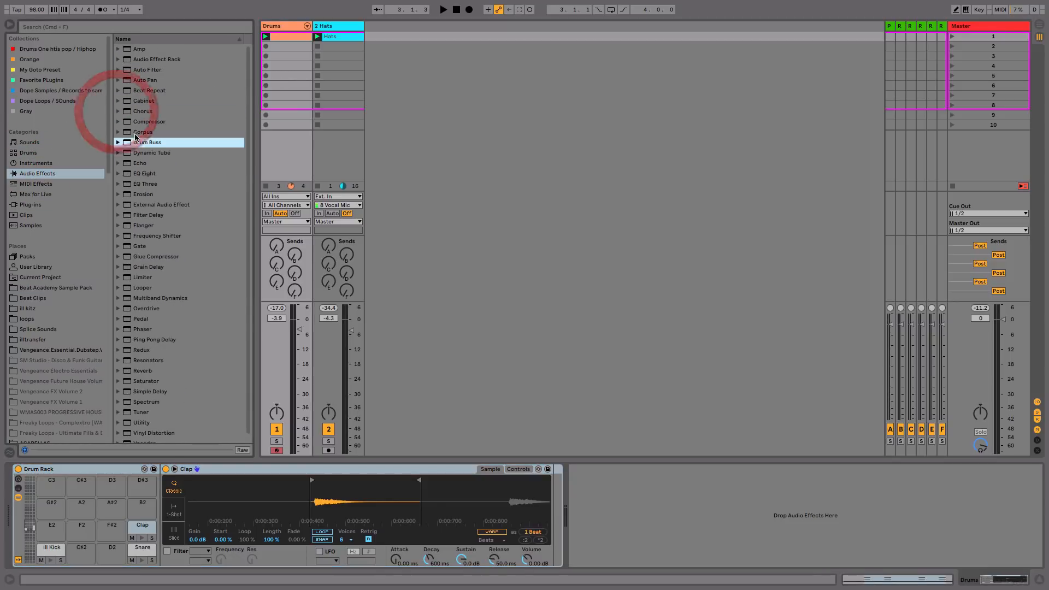
pyautogui.moveTo(136, 138); pyautogui.dragTo(614, 524)
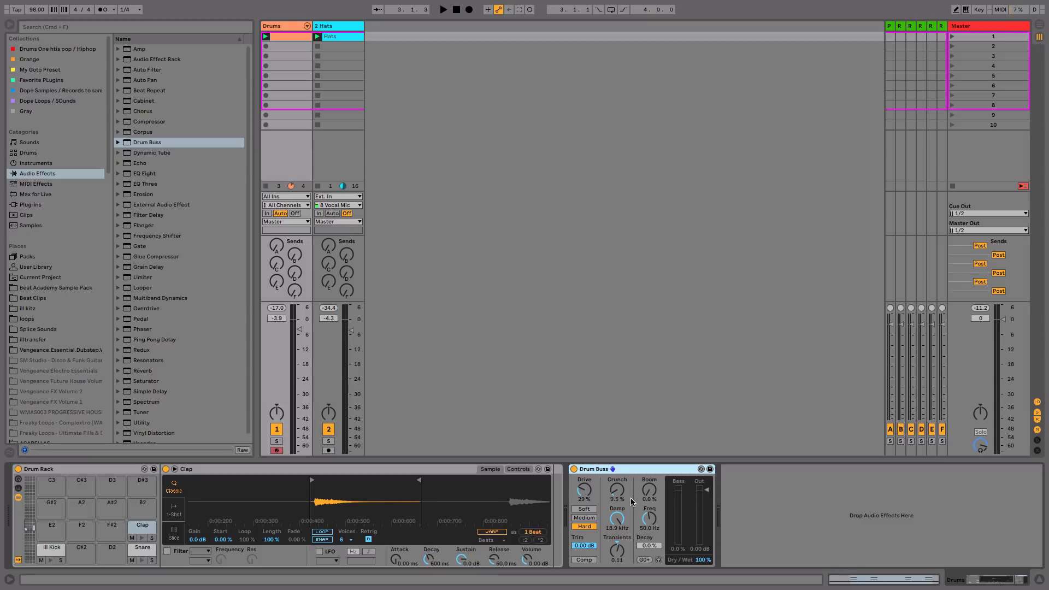
# While auditioning the beat, set Drum Buss to 90 % dry/wet, enable its compressor and lower the trim to -17.2 dB
pyautogui.press('space')
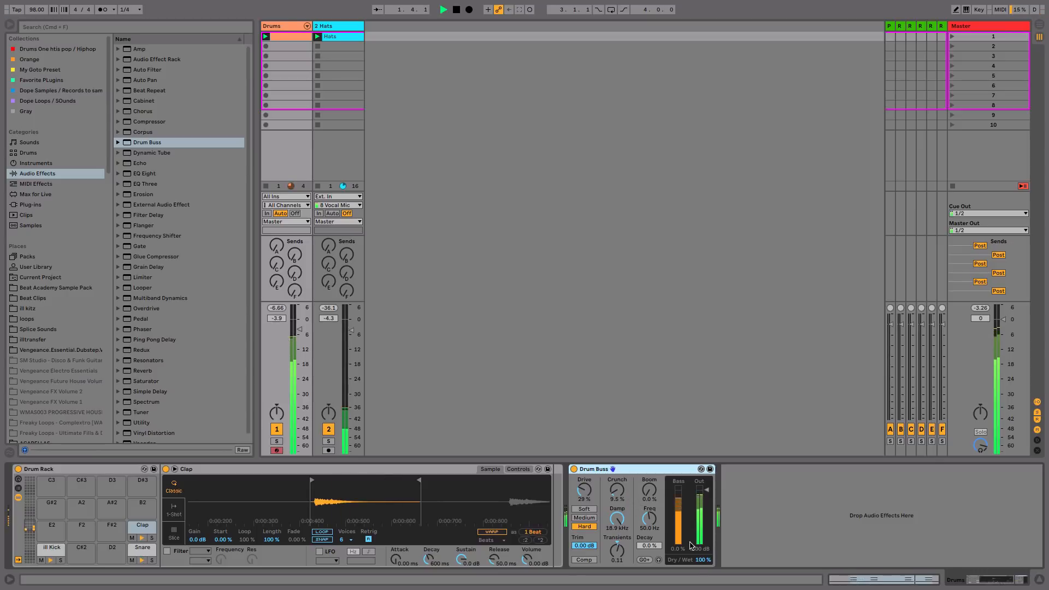
pyautogui.press('space')
pyautogui.moveTo(703, 559); pyautogui.dragTo(703, 565)
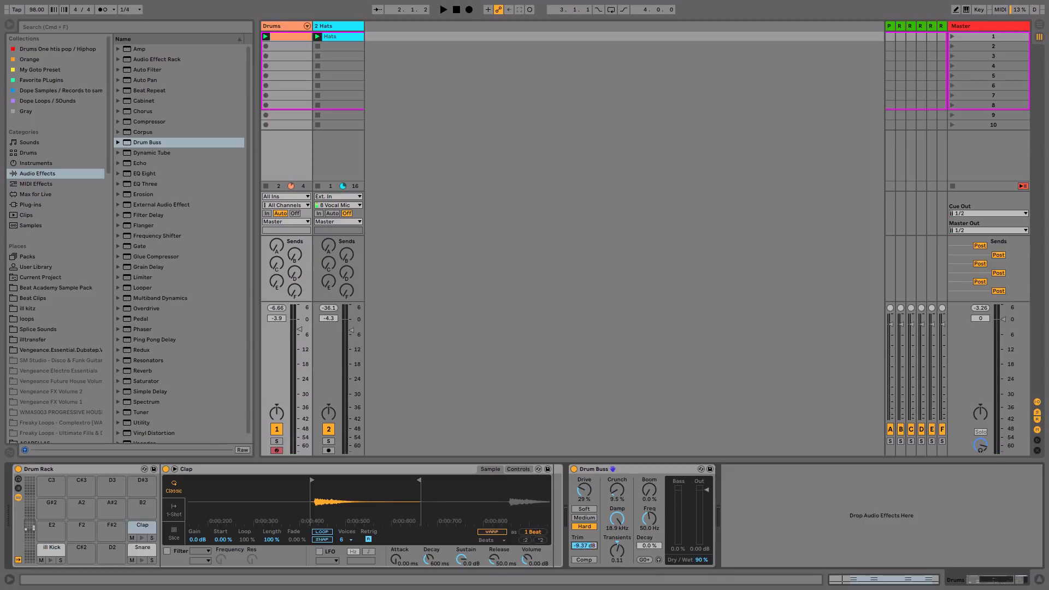
pyautogui.click(584, 559)
pyautogui.press('space')
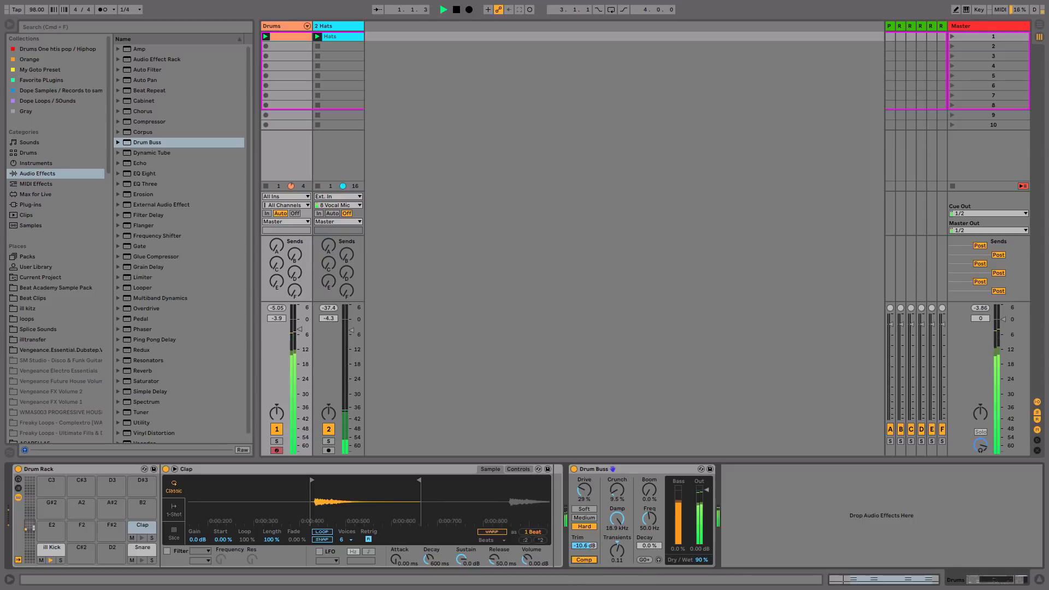
pyautogui.moveTo(587, 545); pyautogui.dragTo(586, 548)
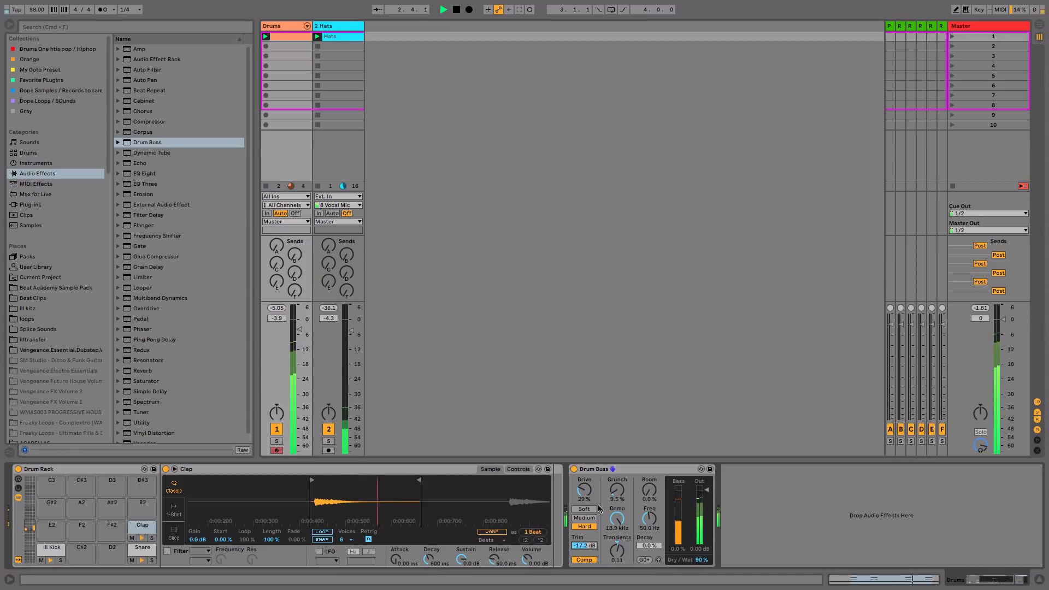
# Set Drum Buss to 85 % dry/wet and raise the Hats track volume to -1.5 dB
pyautogui.moveTo(701, 559); pyautogui.dragTo(701, 562)
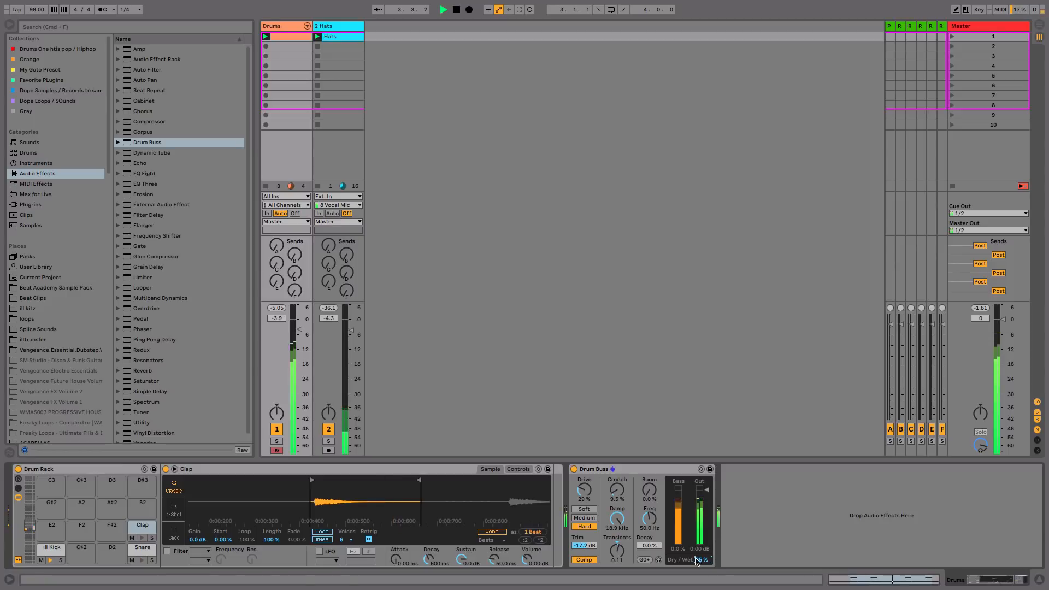
pyautogui.moveTo(328, 318); pyautogui.dragTo(328, 316)
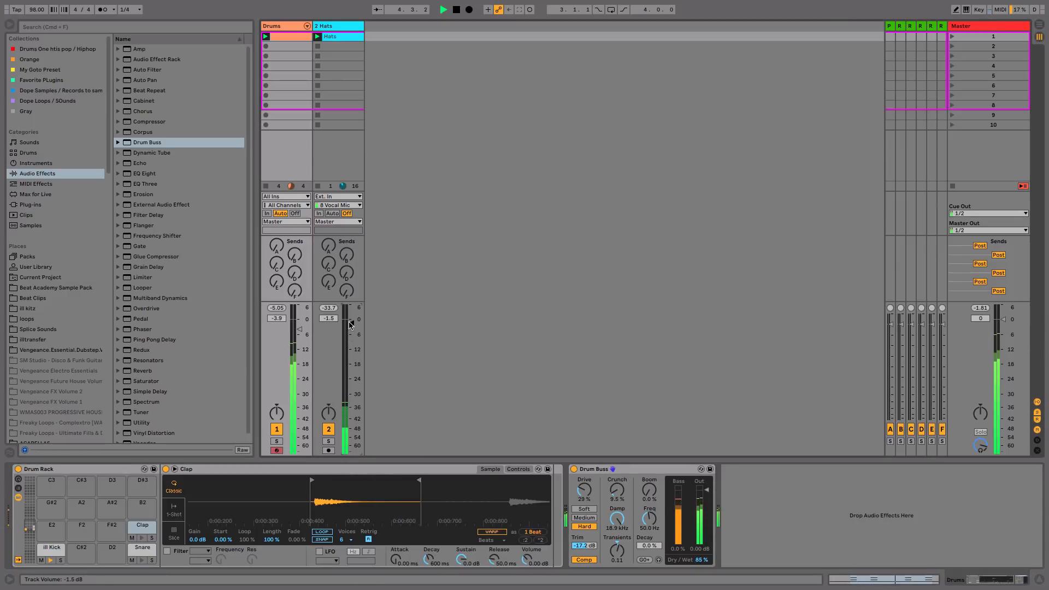
# Compare the beat with Drum Buss bypassed and enabled, and lower the Drums track volume to -5.9 dB
pyautogui.press('space')
pyautogui.click(573, 469)
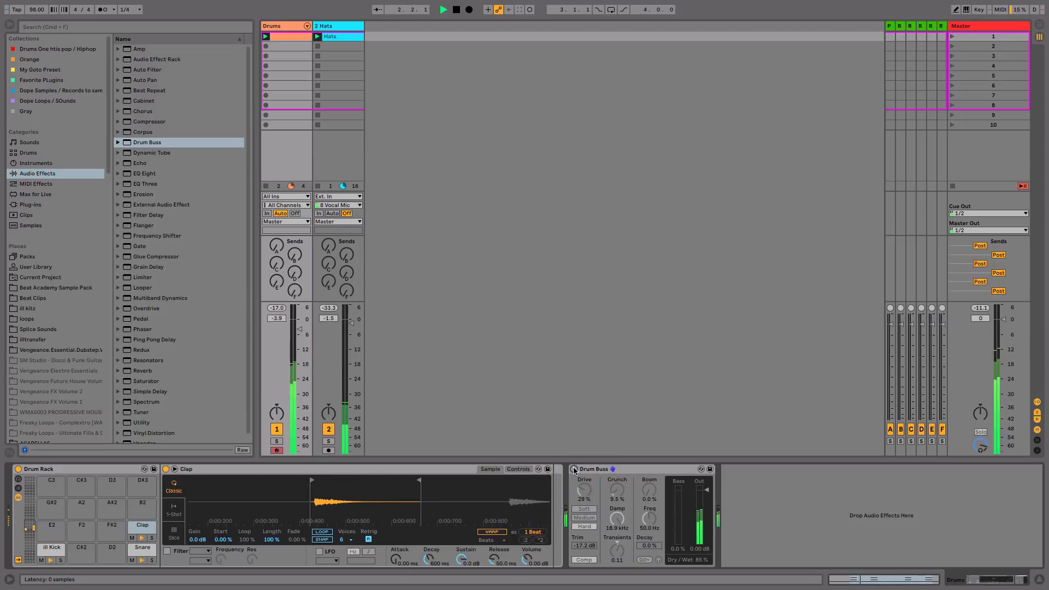
pyautogui.click(573, 469)
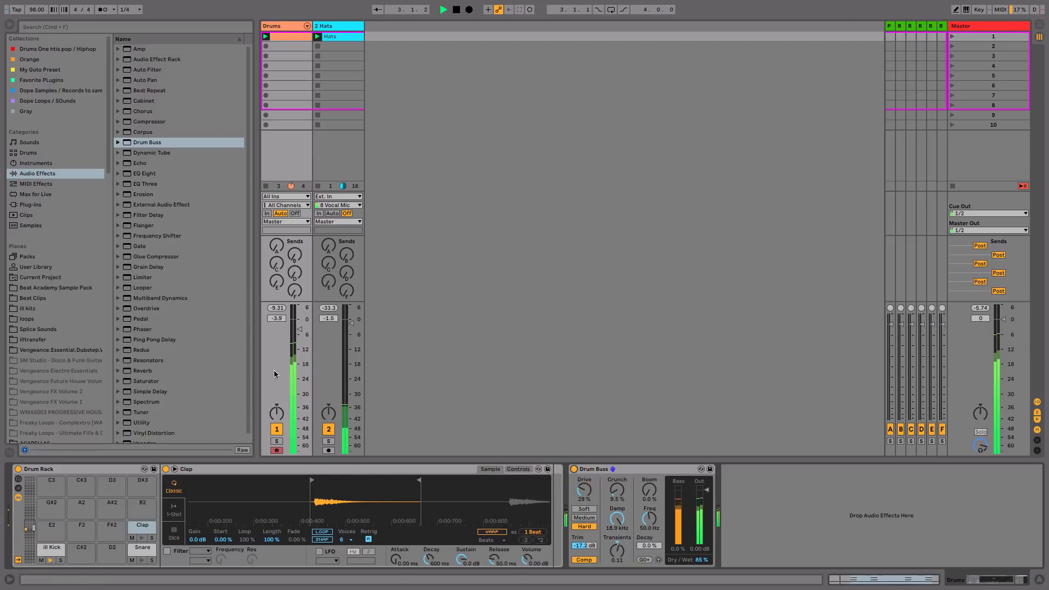
pyautogui.moveTo(299, 330); pyautogui.dragTo(299, 333)
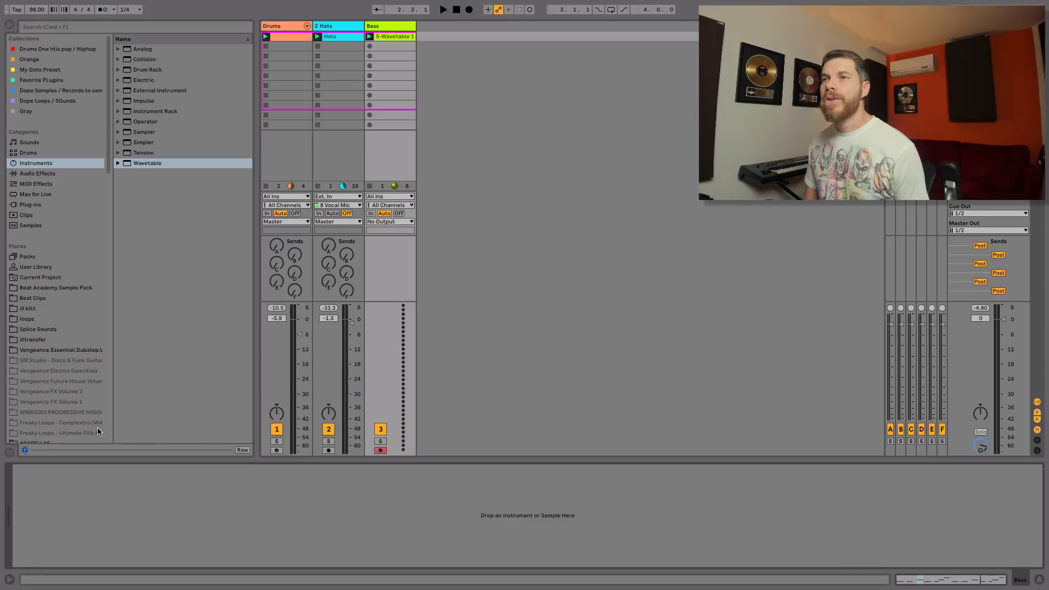
# Load the Wavetable instrument onto the Bass track
pyautogui.click(46, 164)
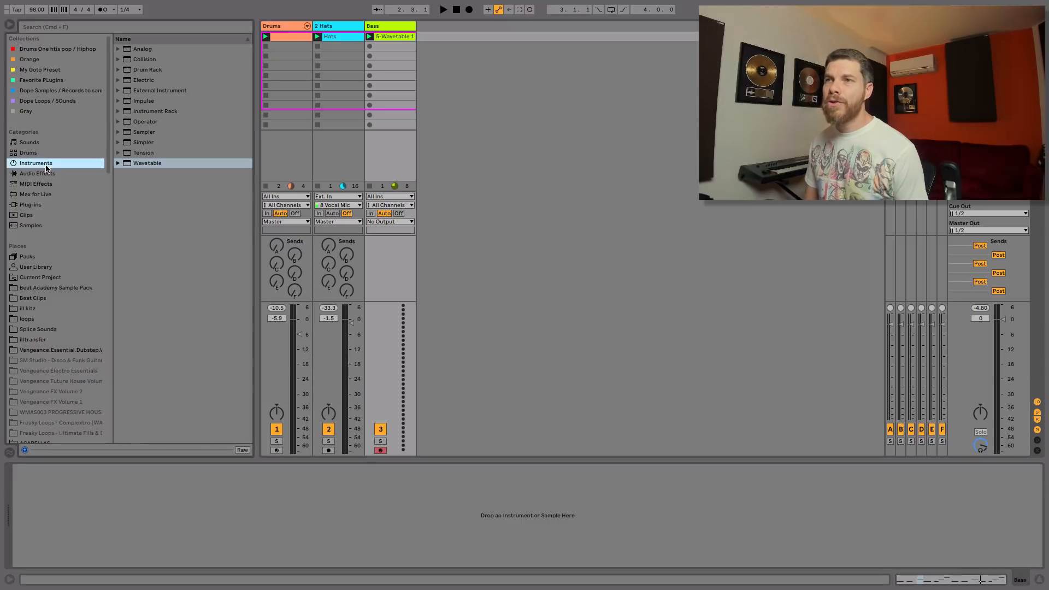
pyautogui.click(138, 167)
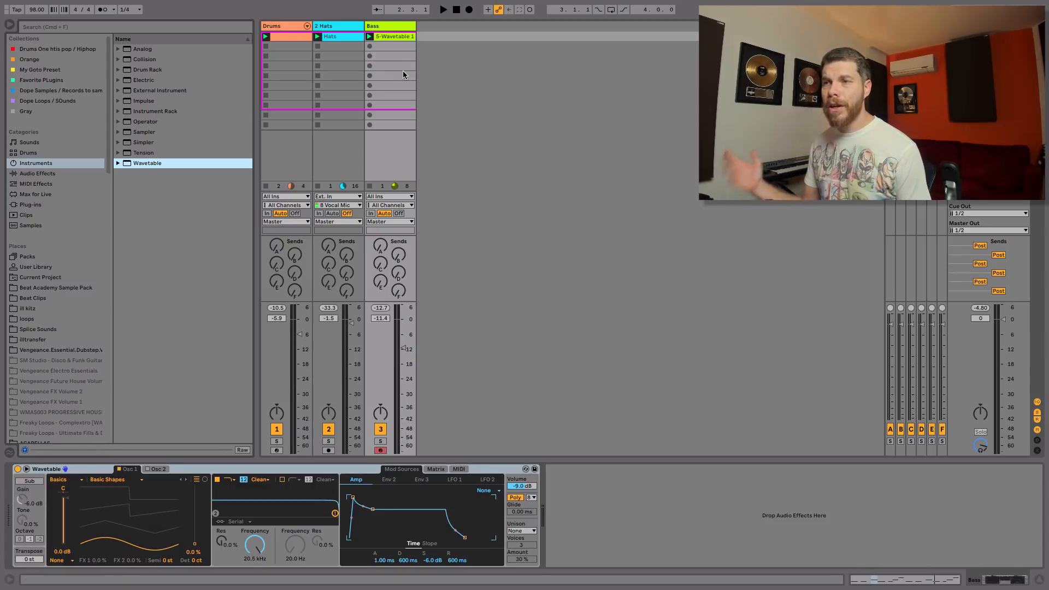
pyautogui.click(154, 550)
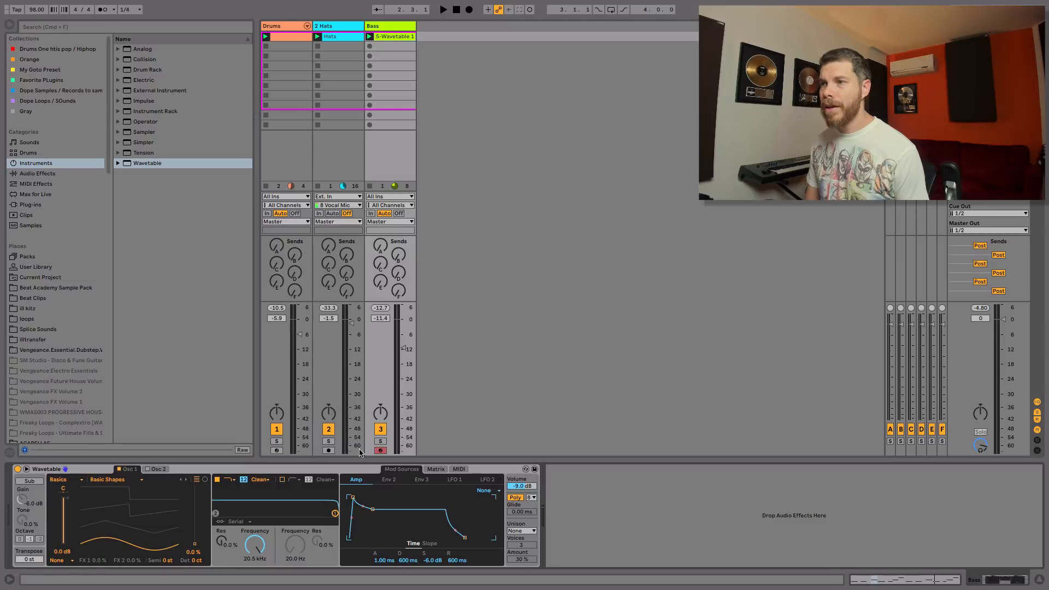
# Solo the Bass track, audition its 5-Wavetable clip and fold the note editor to only the used notes
pyautogui.click(381, 441)
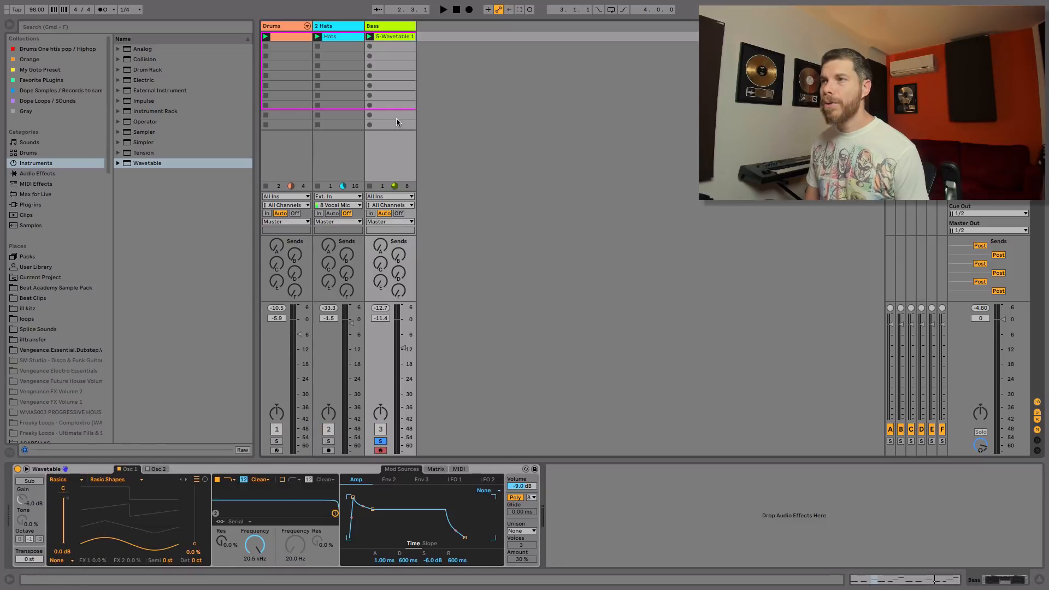
pyautogui.click(370, 37)
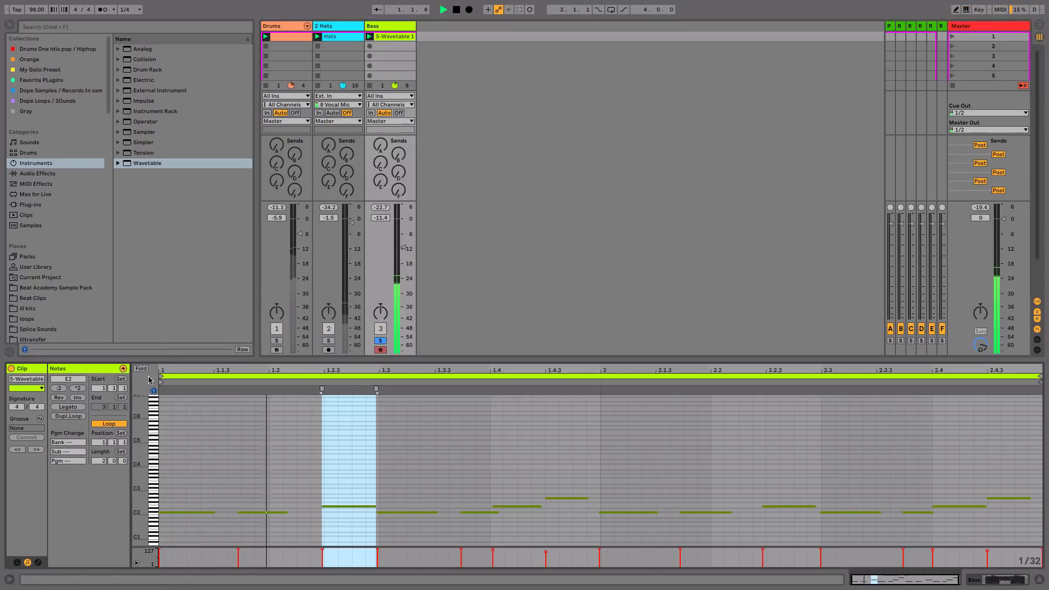
pyautogui.click(141, 368)
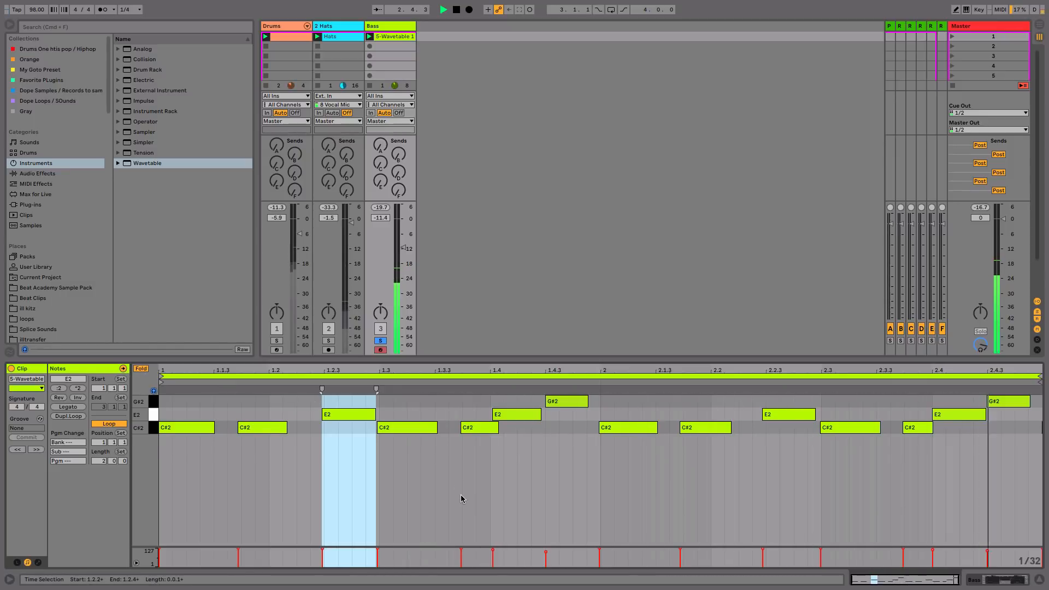
pyautogui.press('space')
# Transpose Wavetable's Osc 1 to -12 semitones and raise the Bass track volume to -5.2 dB
pyautogui.click(403, 27)
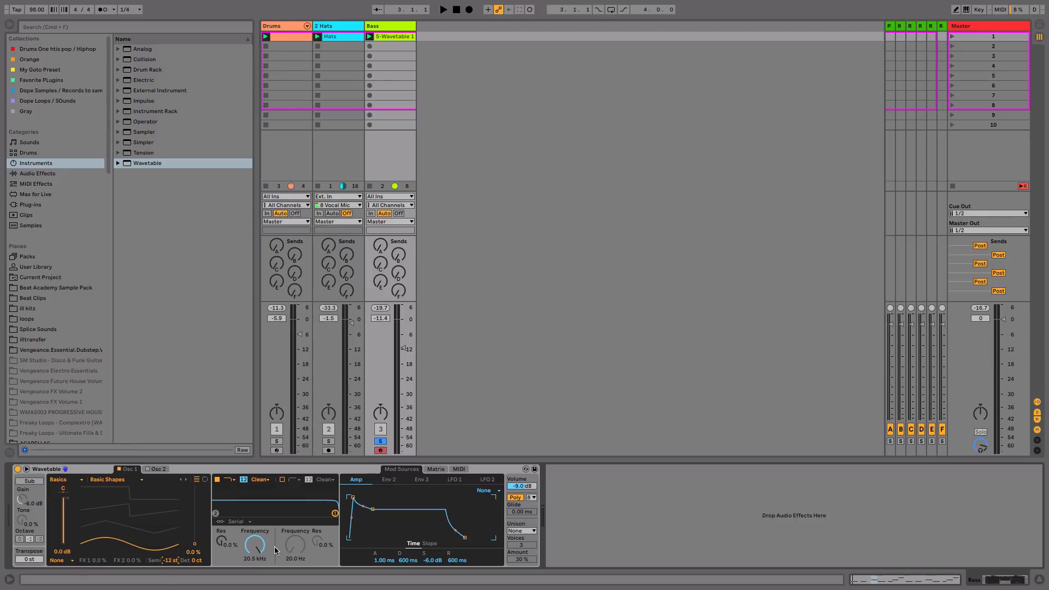
pyautogui.press('space')
pyautogui.moveTo(403, 348); pyautogui.dragTo(403, 332)
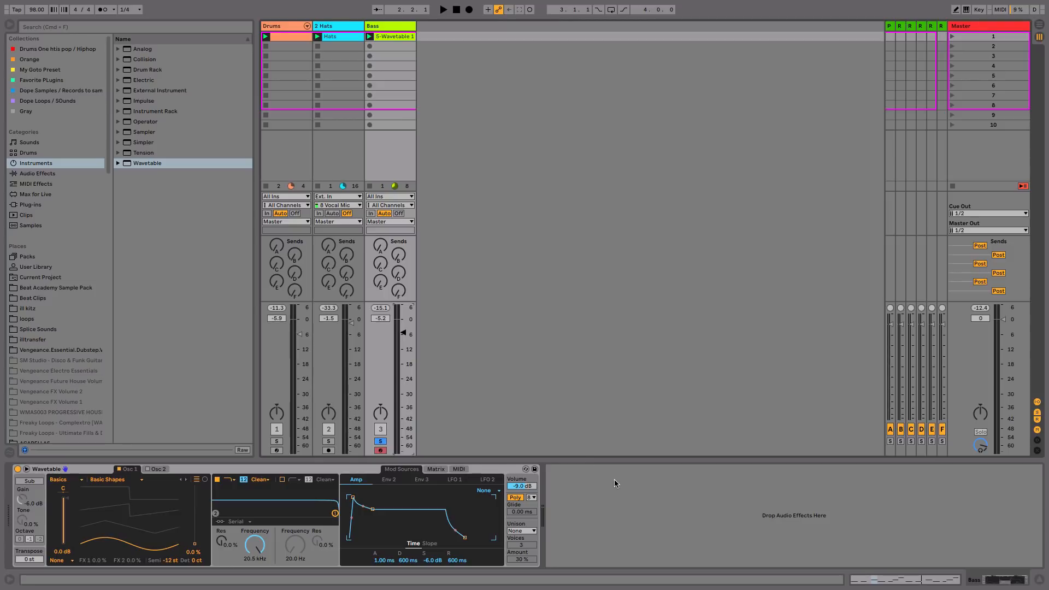
# Switch Wavetable to Mono and shorten the amp envelope release to 132 ms while auditioning the bass
pyautogui.click(517, 498)
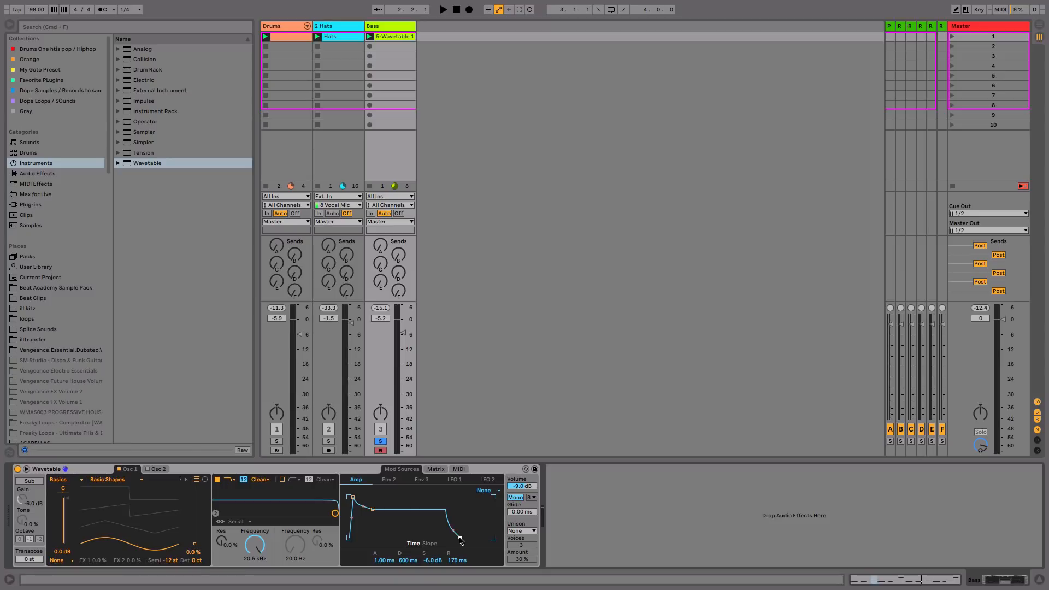
pyautogui.press('space')
pyautogui.moveTo(460, 540); pyautogui.dragTo(457, 537)
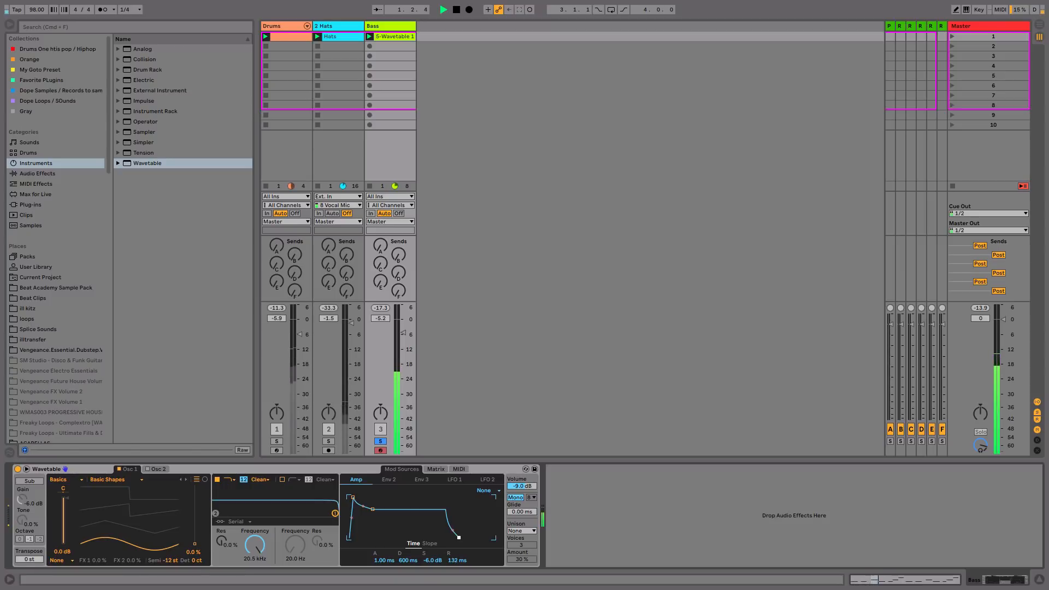
pyautogui.moveTo(457, 538); pyautogui.dragTo(459, 537)
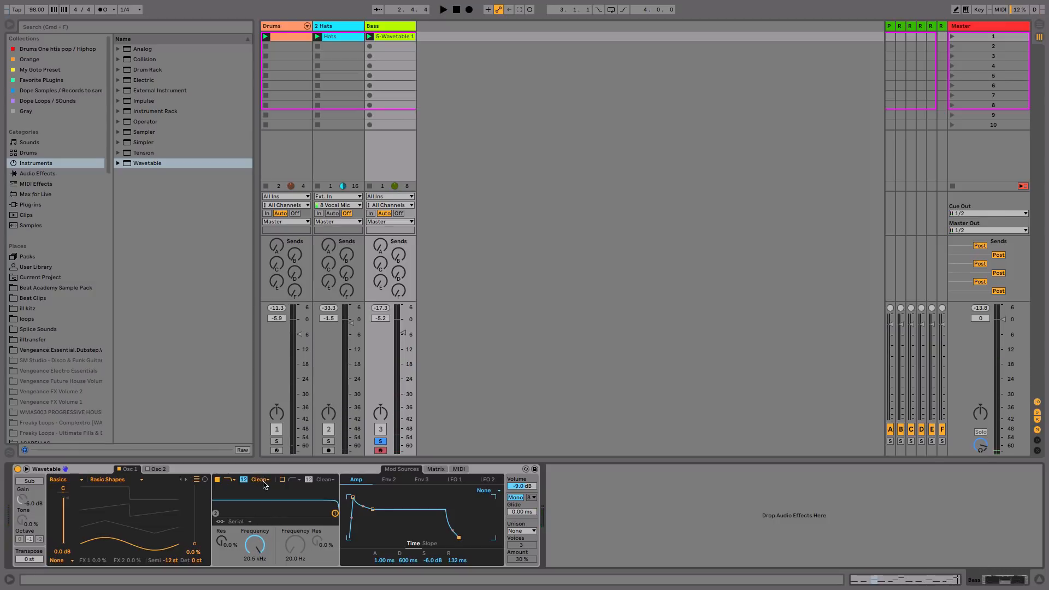
# Set Wavetable's first filter to the OSR circuit with 5.81 dB drive, and move the Osc 1 wavetable position to 4.8 %
pyautogui.click(260, 480)
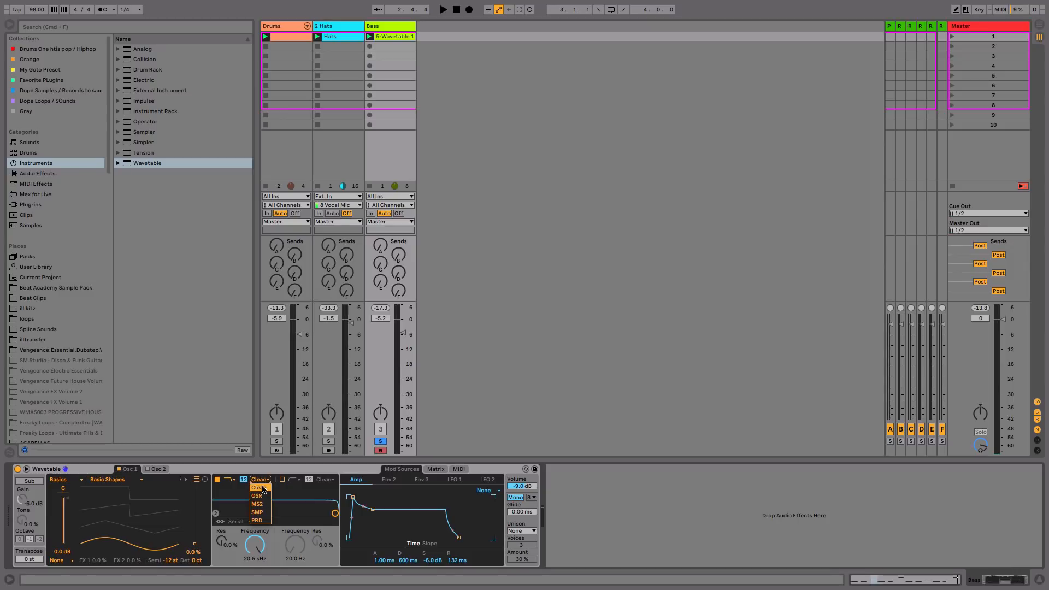
pyautogui.click(259, 496)
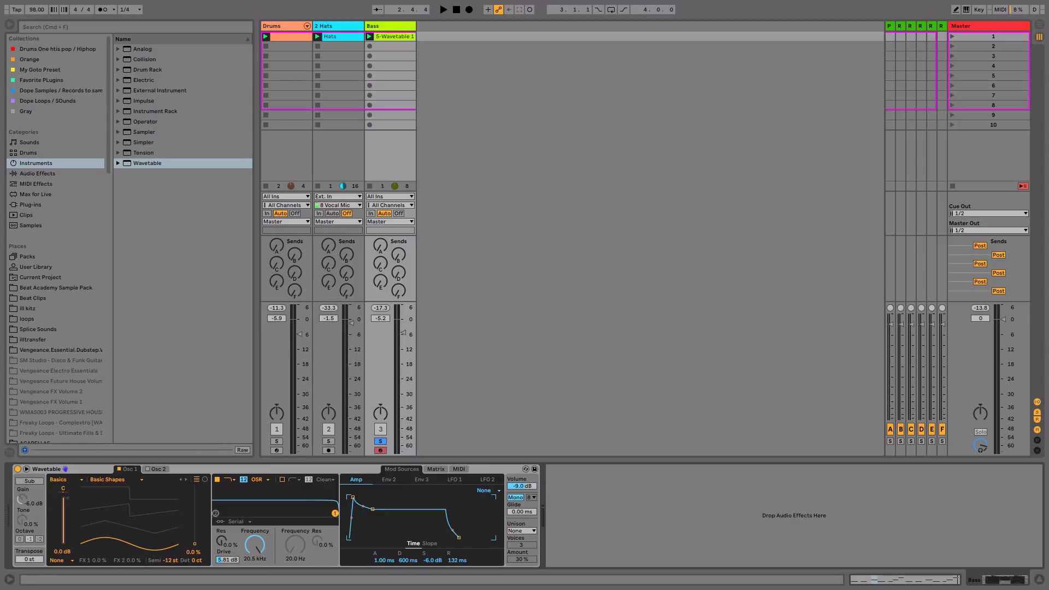
pyautogui.moveTo(130, 547)
pyautogui.mouseDown()
pyautogui.moveTo(129, 529)
pyautogui.moveTo(129, 544)
pyautogui.mouseUp()
pyautogui.press('space')
pyautogui.moveTo(153, 549); pyautogui.dragTo(145, 548)
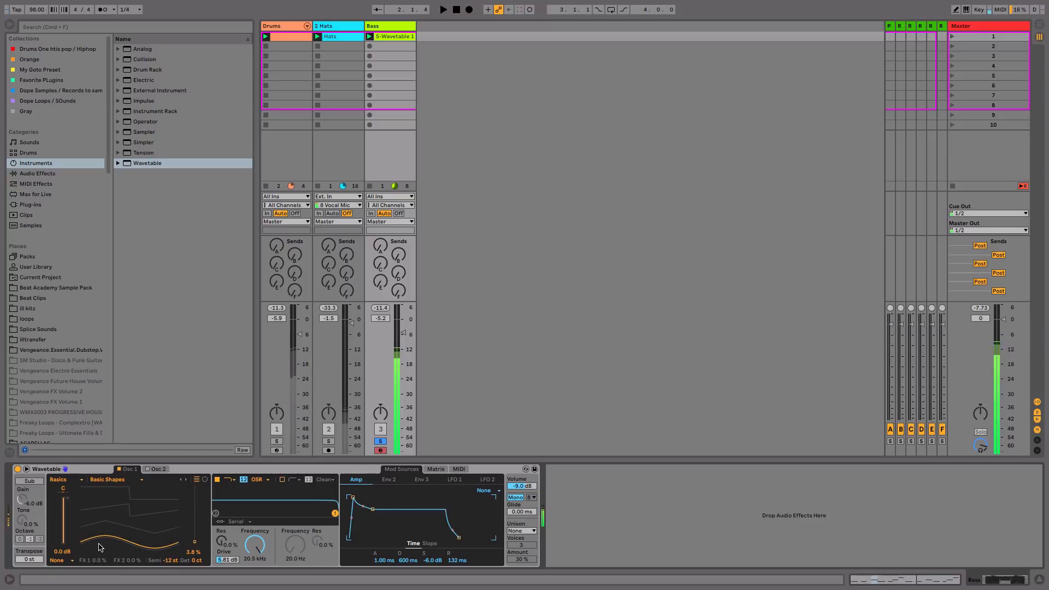
pyautogui.moveTo(144, 547); pyautogui.dragTo(106, 543)
pyautogui.press('space')
pyautogui.press('space')
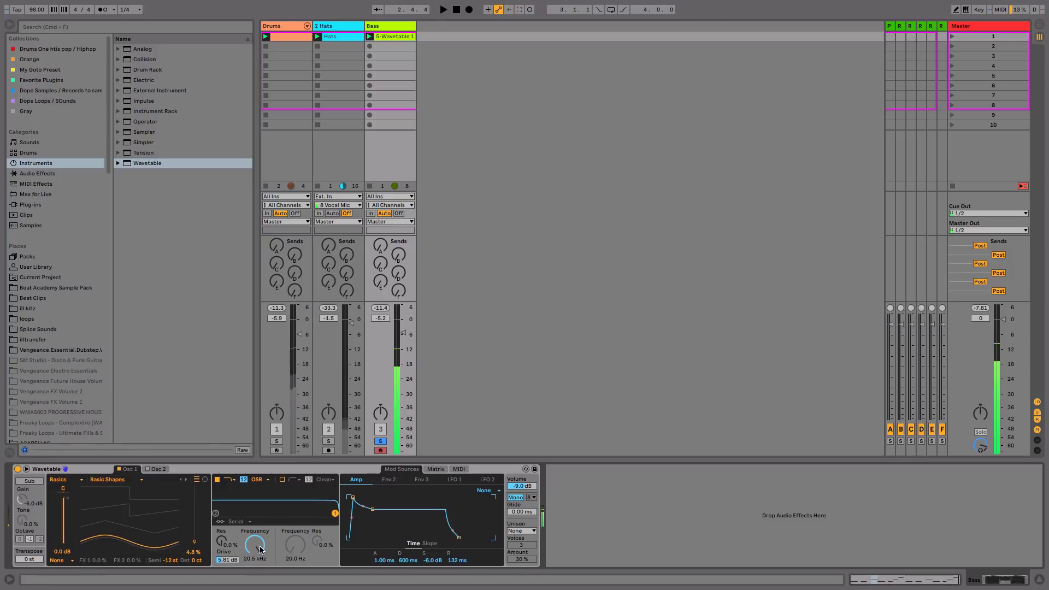
# Lower the first filter's cutoff frequency to 714 Hz and audition the bass
pyautogui.moveTo(254, 545)
pyautogui.mouseDown()
pyautogui.moveTo(254, 568)
pyautogui.moveTo(260, 537)
pyautogui.mouseUp()
pyautogui.press('space')
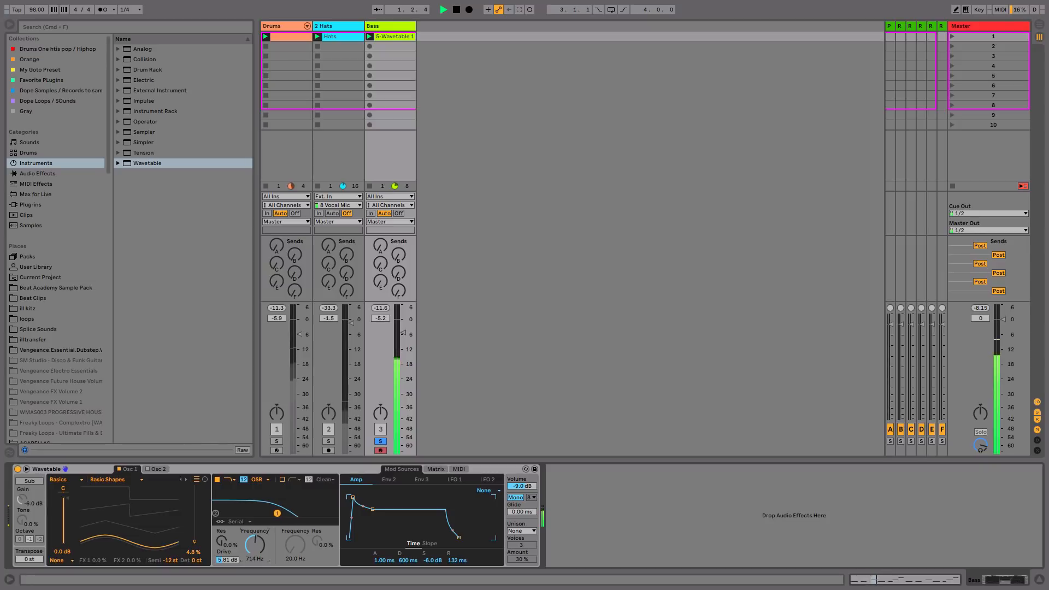
pyautogui.press('space')
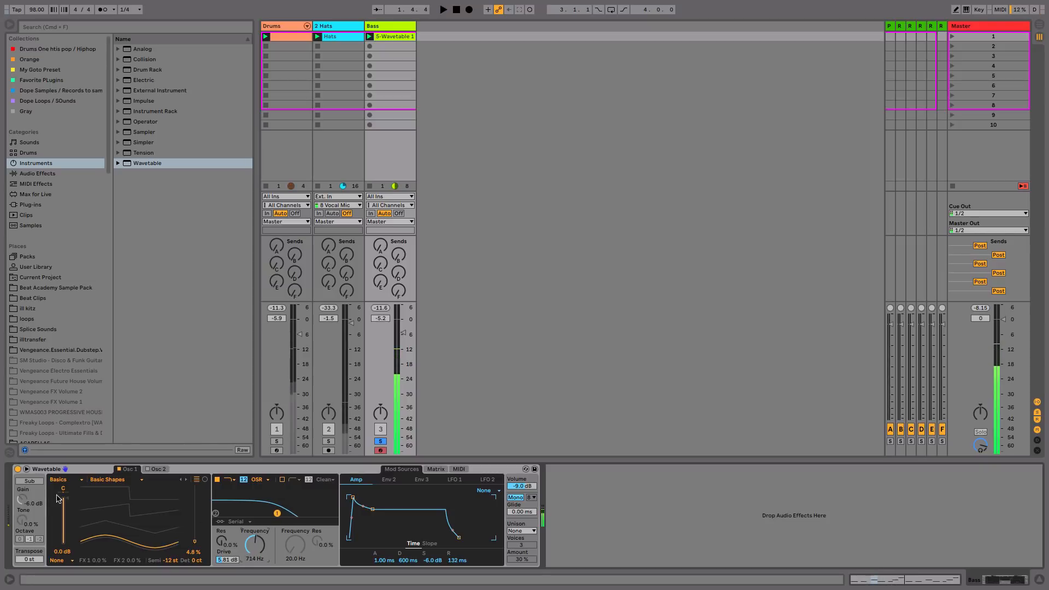
# Enable Wavetable's Sub oscillator at -7.7 dB gain, and set the first filter to 153 Hz with 19 % resonance
pyautogui.click(33, 481)
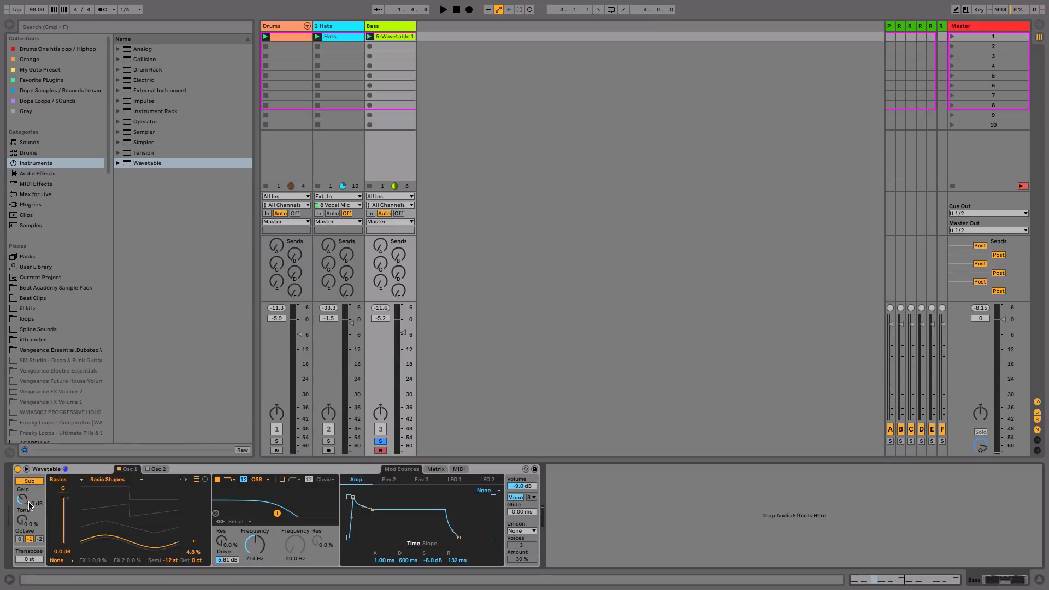
pyautogui.press('space')
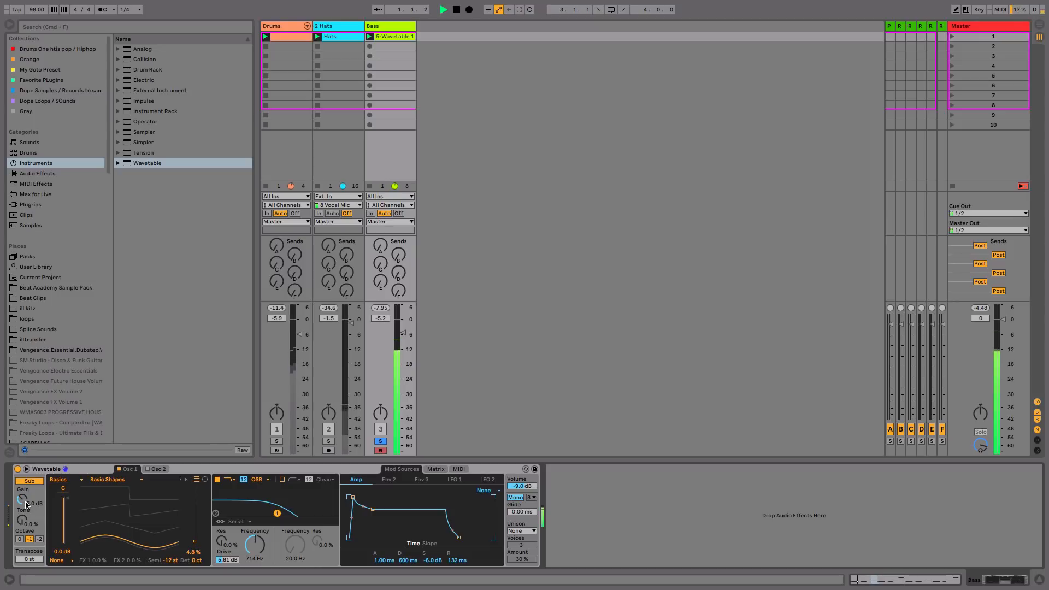
pyautogui.moveTo(28, 509); pyautogui.dragTo(25, 506)
pyautogui.moveTo(255, 544)
pyautogui.mouseDown()
pyautogui.moveTo(254, 568)
pyautogui.moveTo(221, 533)
pyautogui.moveTo(262, 552)
pyautogui.mouseUp()
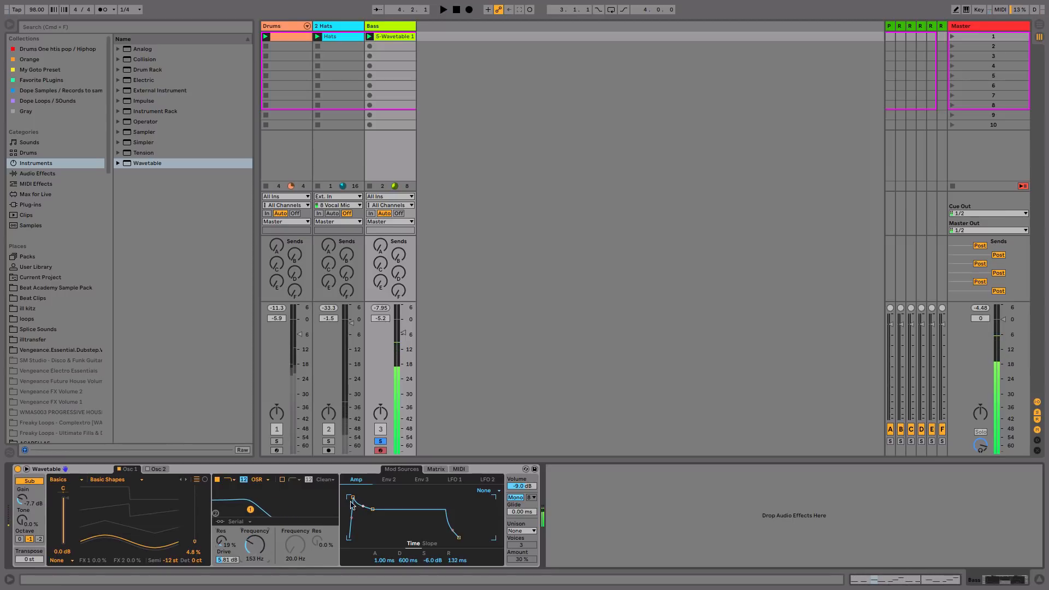
# Adjust the amp envelope attack by ear, settling on 4.88 ms
pyautogui.moveTo(354, 498); pyautogui.dragTo(356, 497)
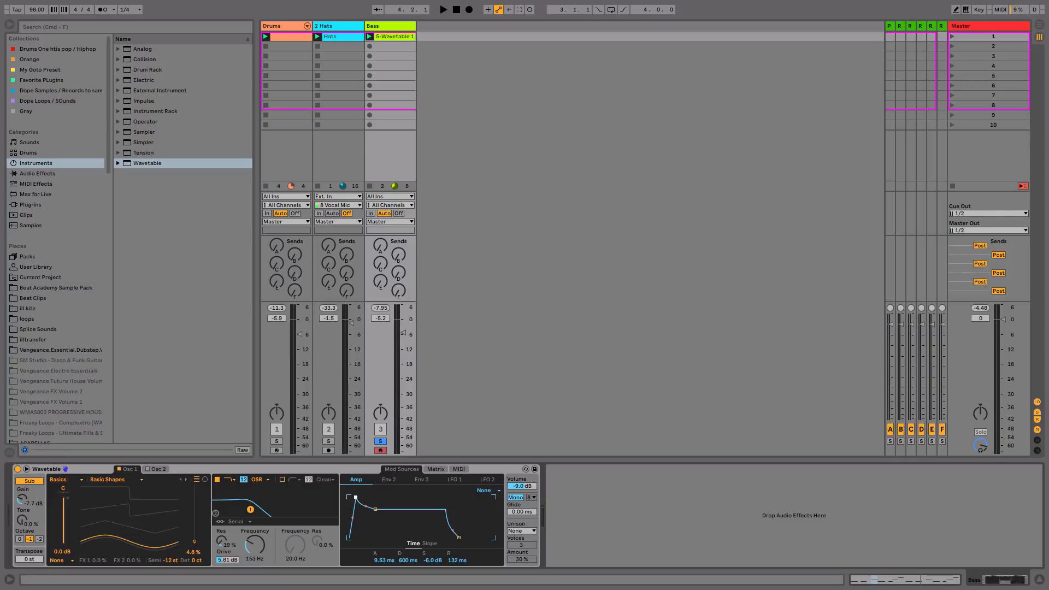
pyautogui.moveTo(355, 497); pyautogui.dragTo(357, 497)
pyautogui.press('space')
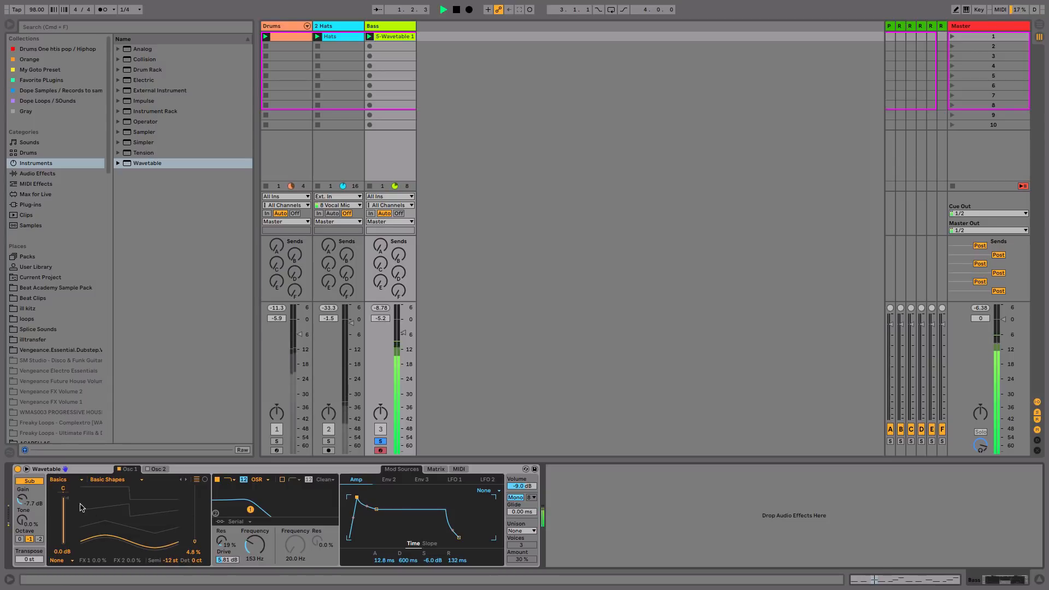
pyautogui.moveTo(356, 497); pyautogui.dragTo(356, 500)
# Set the Sub gain to -7.9 dB at octave -1 after trying octave -2, with Osc 1 position at 2.9 %
pyautogui.moveTo(23, 499); pyautogui.dragTo(29, 518)
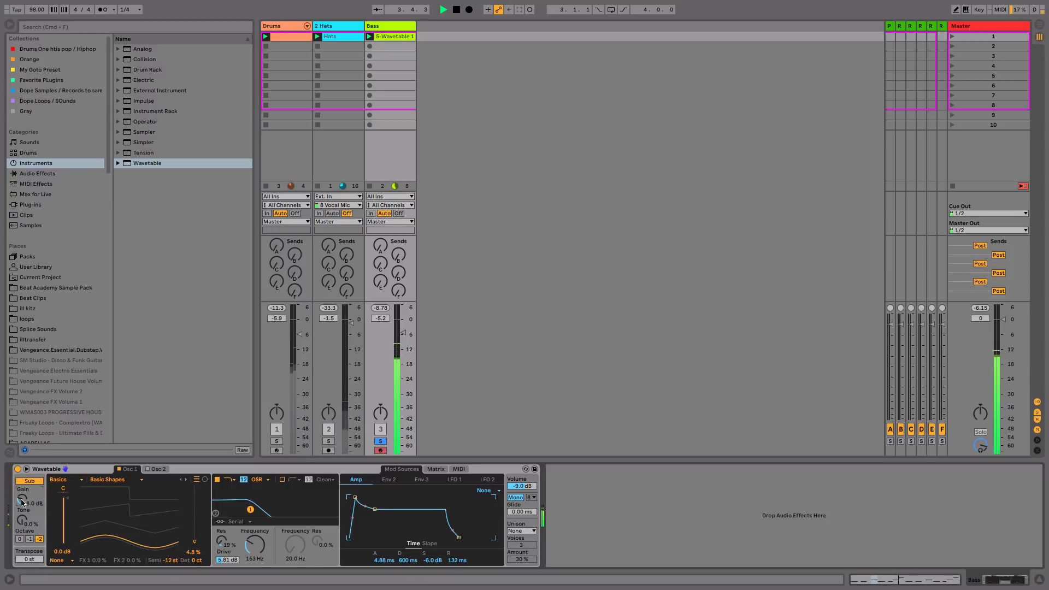
pyautogui.click(39, 538)
pyautogui.click(30, 539)
pyautogui.press('space')
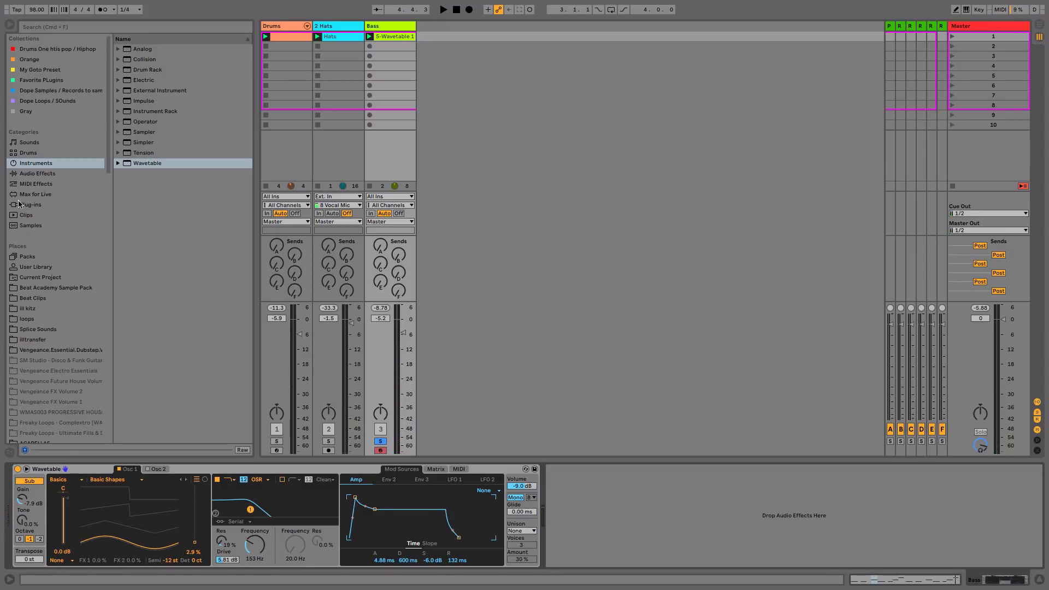
# Add the Saturator audio effect after Wavetable on the Bass track
pyautogui.click(34, 173)
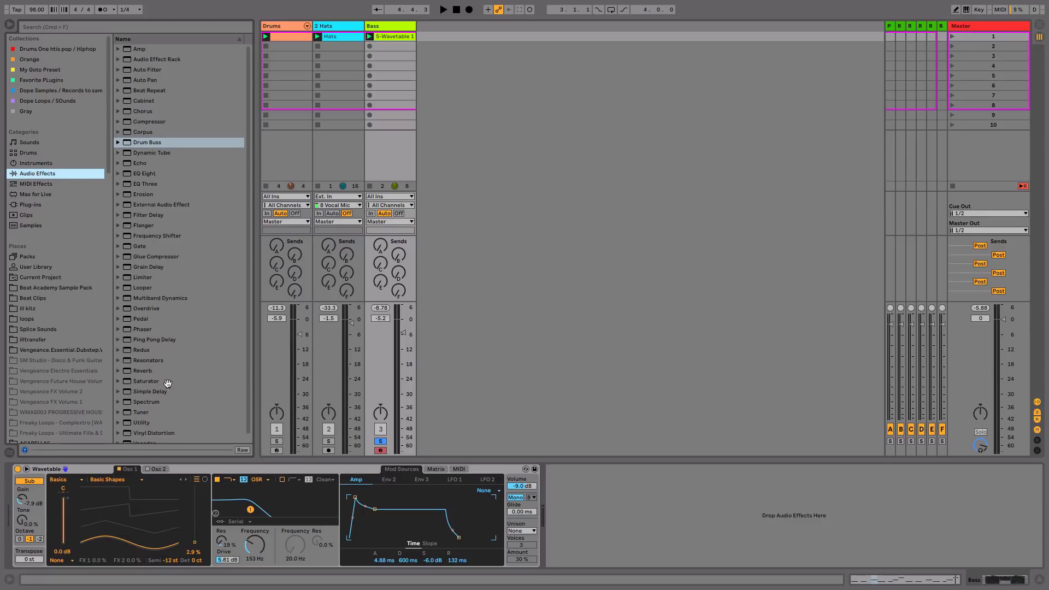
pyautogui.scroll(-1, 165, 338)
pyautogui.moveTo(146, 375); pyautogui.dragTo(632, 492)
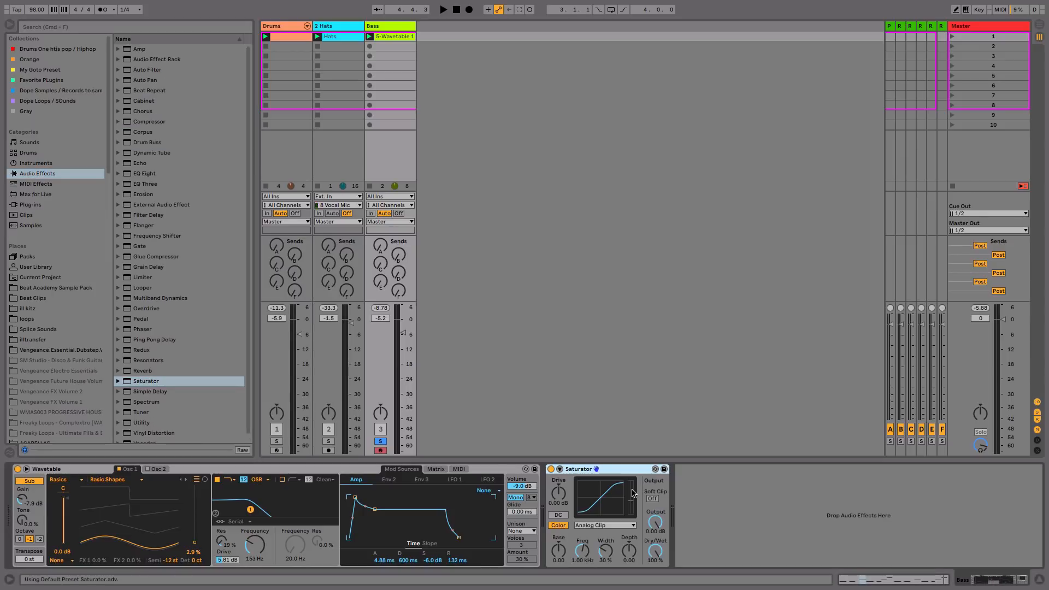
# Set the Saturator's curve type to Soft Sine
pyautogui.click(590, 526)
pyautogui.click(608, 540)
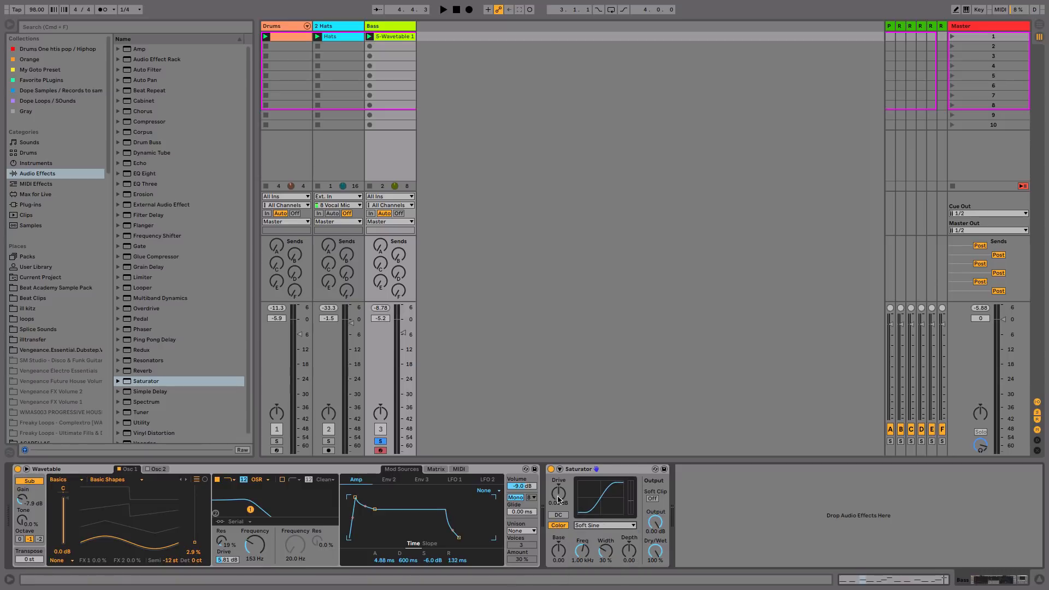
pyautogui.click(631, 526)
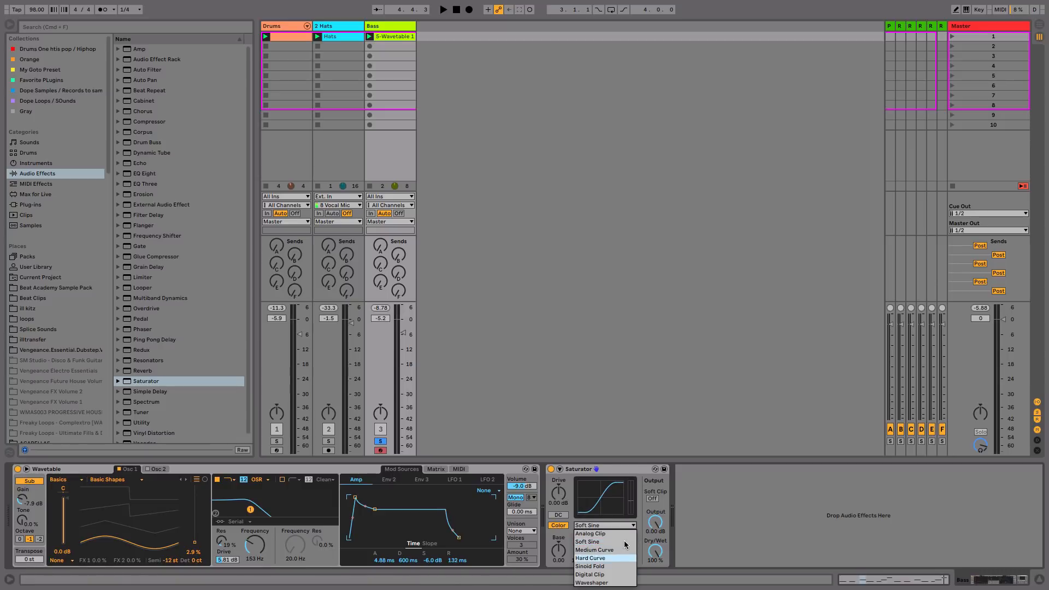
pyautogui.click(620, 542)
pyautogui.click(604, 525)
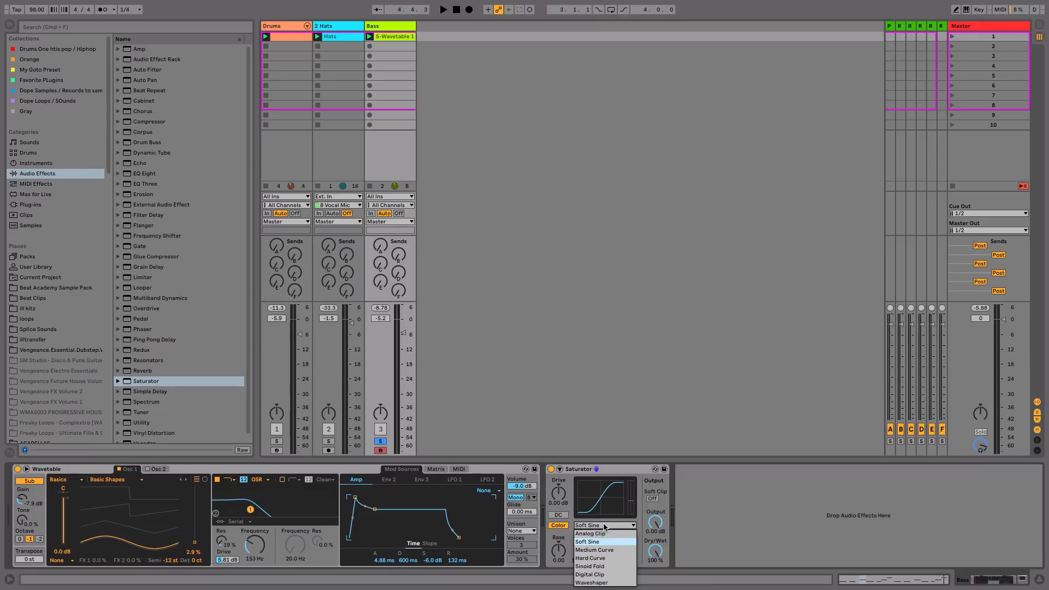
pyautogui.click(605, 542)
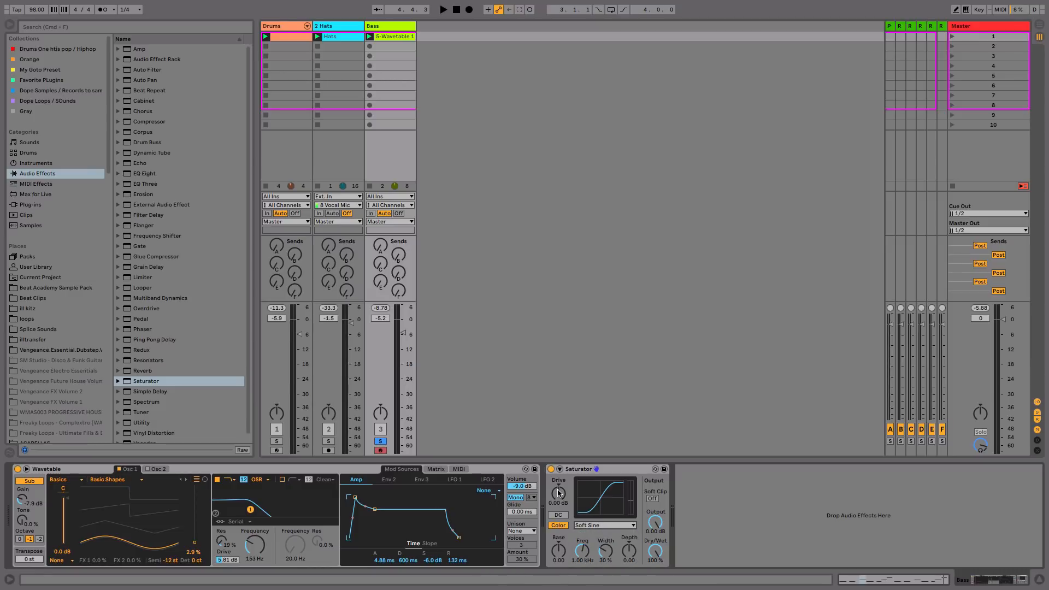
# Set the Saturator's Drive to 1.71 dB and Dry/Wet to 27 % with Color switched off, checking against playback
pyautogui.moveTo(558, 493); pyautogui.dragTo(562, 495)
pyautogui.press('space')
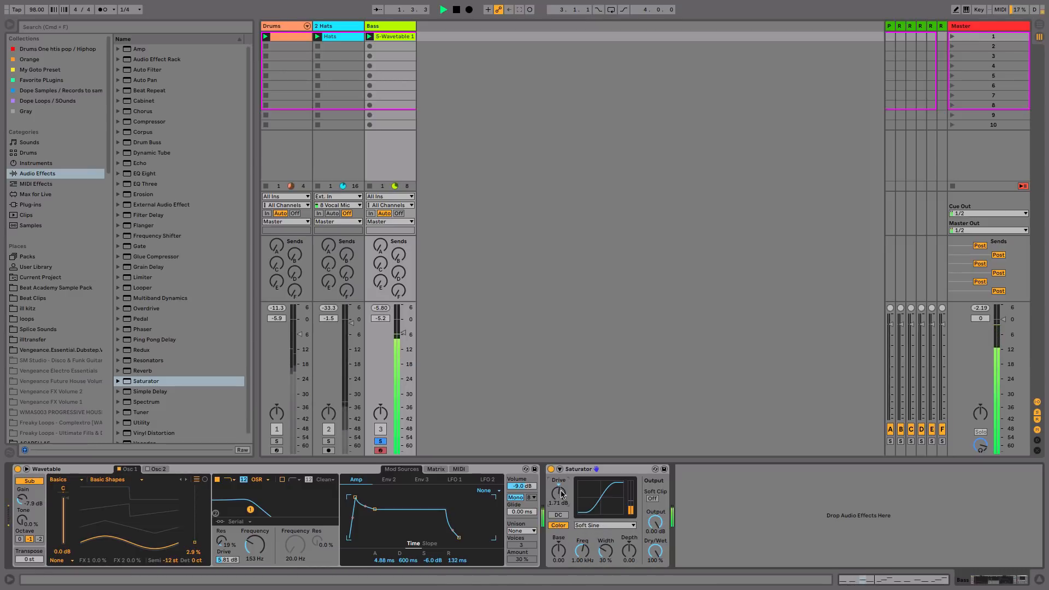
pyautogui.click(558, 525)
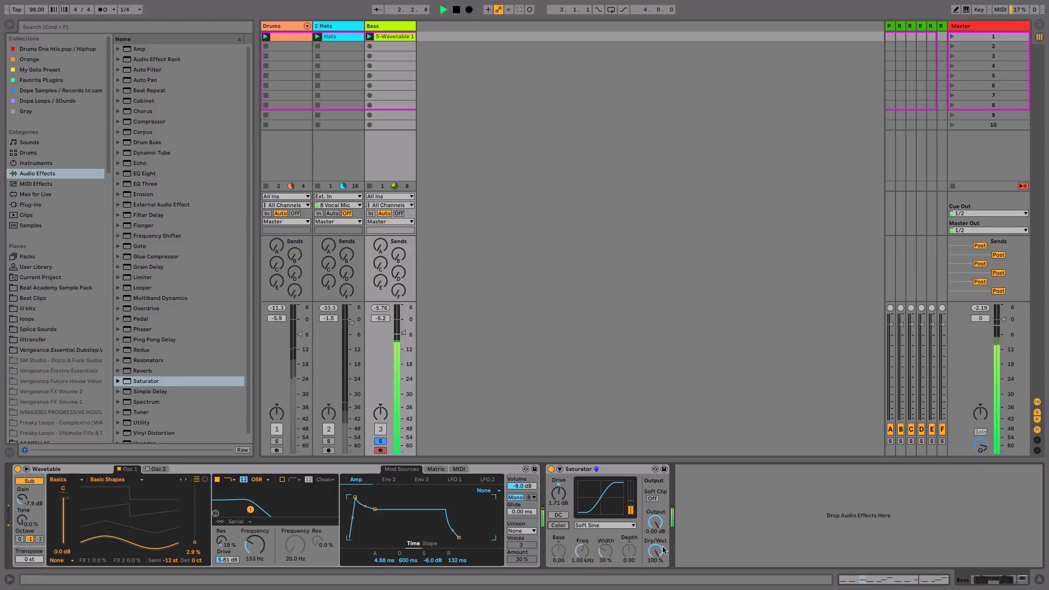
pyautogui.press('space')
pyautogui.moveTo(664, 550); pyautogui.dragTo(664, 584)
pyautogui.press('space')
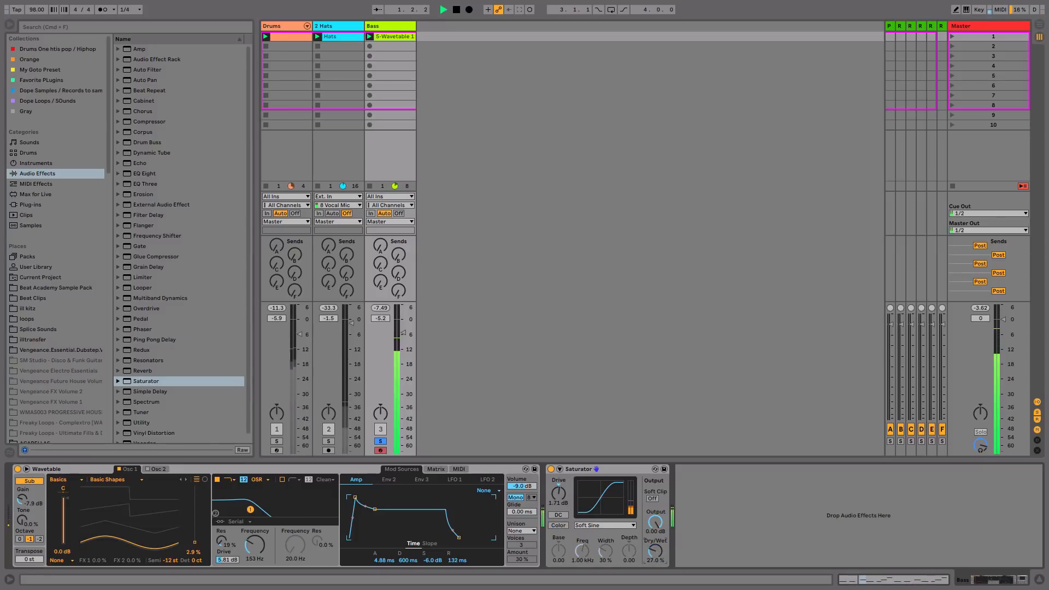
# Lower the Wavetable filter frequency to 116 Hz and the Bass track volume to -7.2 dB
pyautogui.moveTo(246, 548); pyautogui.dragTo(246, 552)
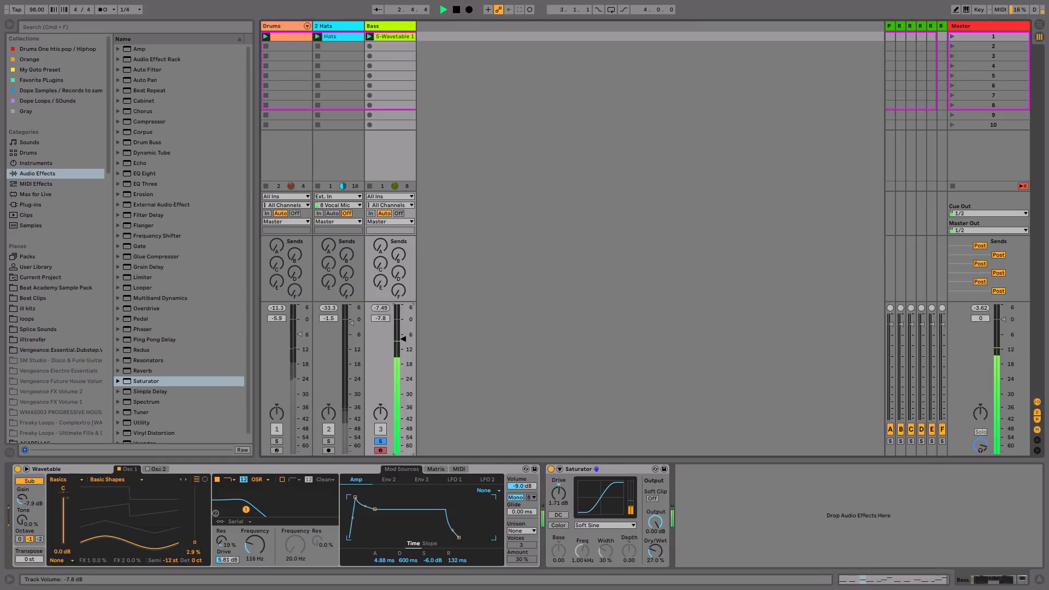
pyautogui.moveTo(405, 334); pyautogui.dragTo(405, 339)
# Add the Compressor audio effect after the Saturator on the Bass track and unfold its sidechain section
pyautogui.click(157, 123)
pyautogui.moveTo(157, 125); pyautogui.dragTo(697, 520)
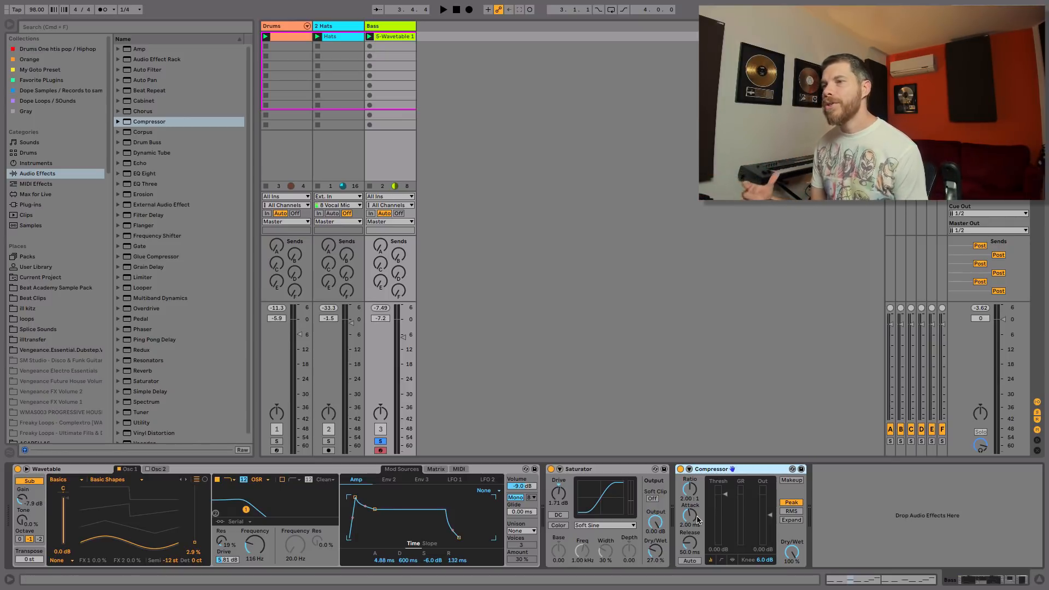
pyautogui.click(690, 469)
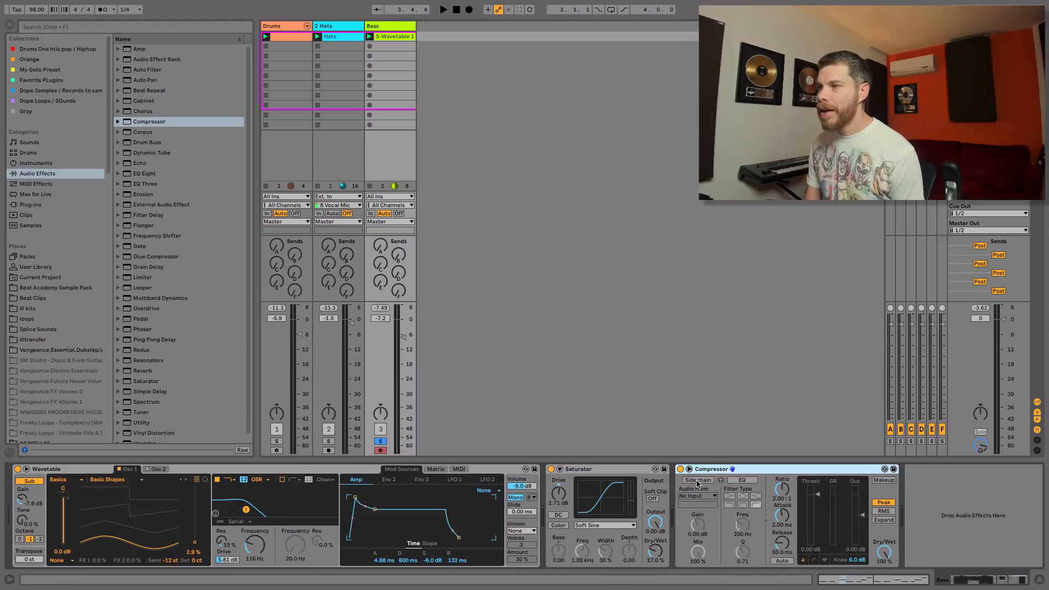
# Enable the Compressor's sidechain and feed it from the Drums track's Drum Rack ill Kick, Pre FX
pyautogui.click(698, 481)
pyautogui.click(704, 498)
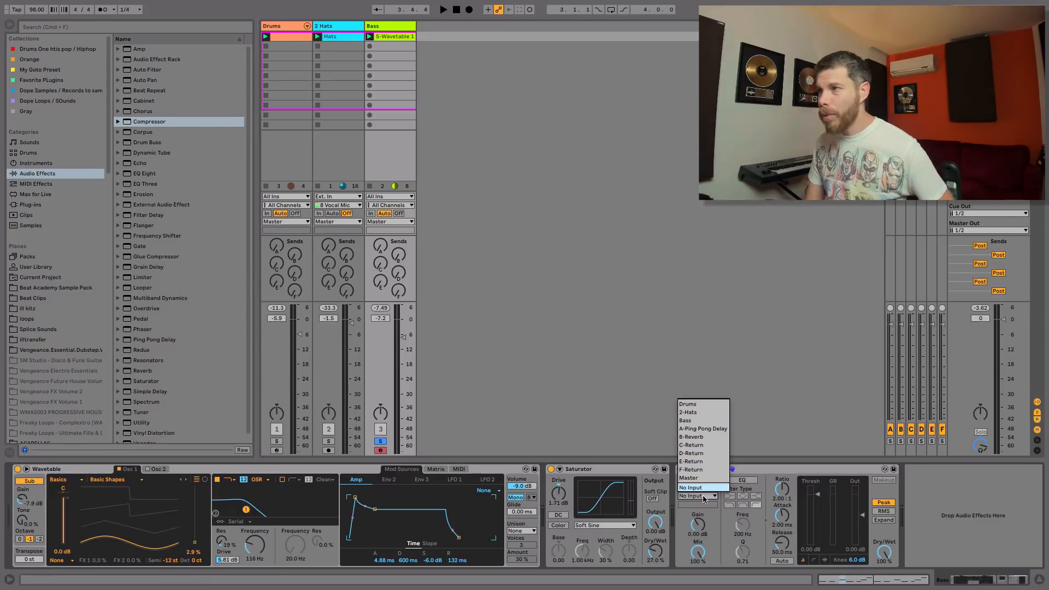
pyautogui.click(717, 408)
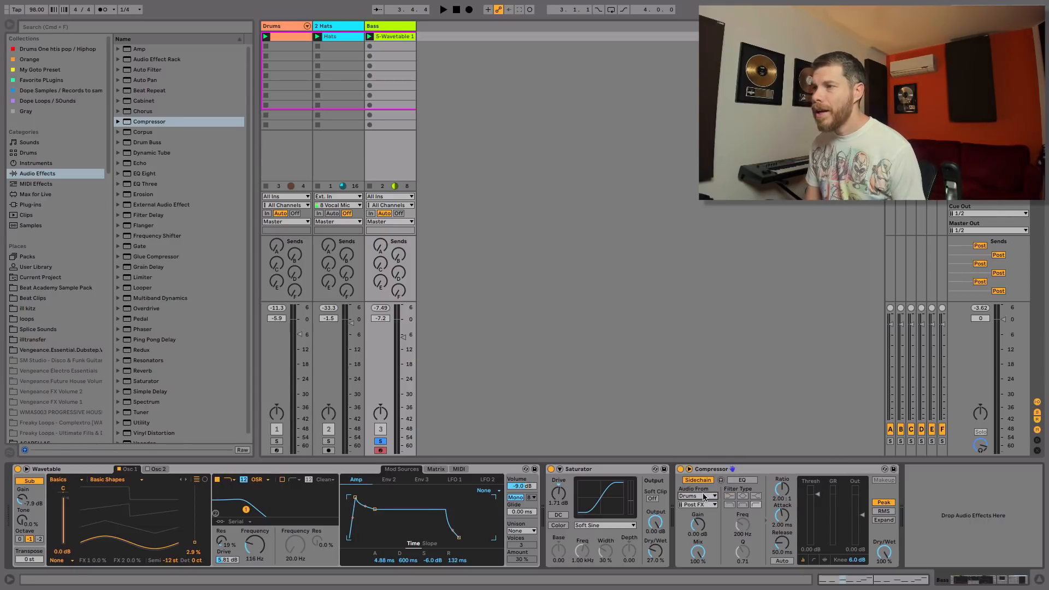
pyautogui.click(709, 503)
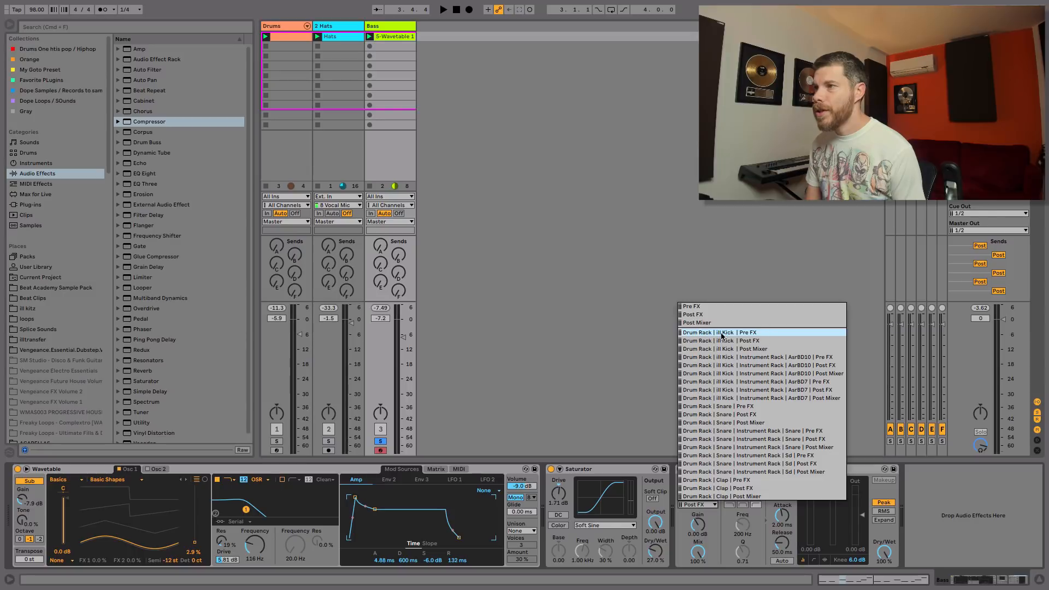
pyautogui.click(759, 331)
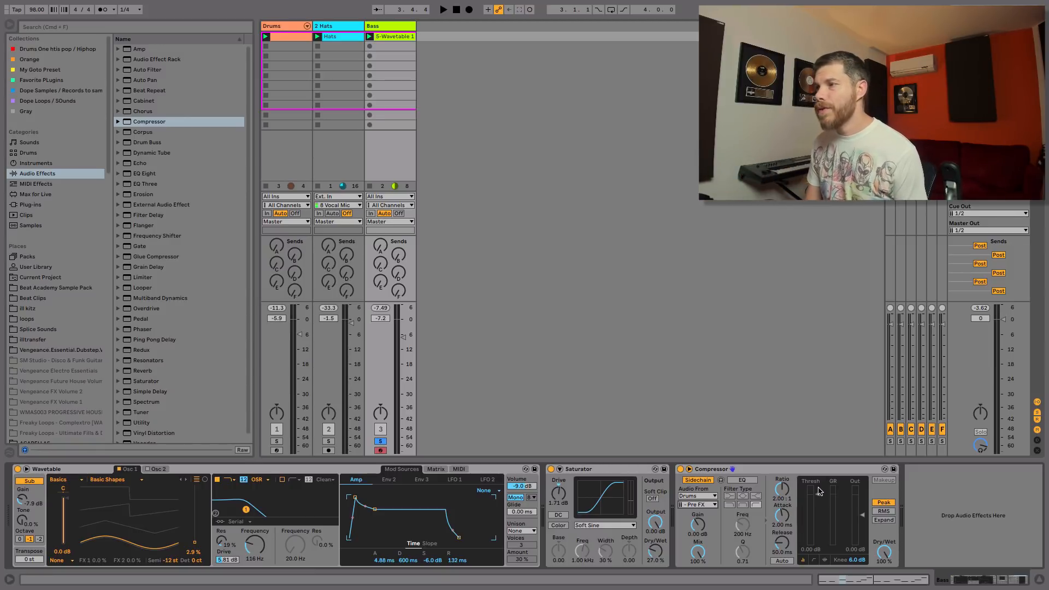
# Set the Compressor's threshold to -30.0 dB and its ratio to 2.42:1 while playing the soloed bass
pyautogui.press('space')
pyautogui.moveTo(819, 491); pyautogui.dragTo(811, 529)
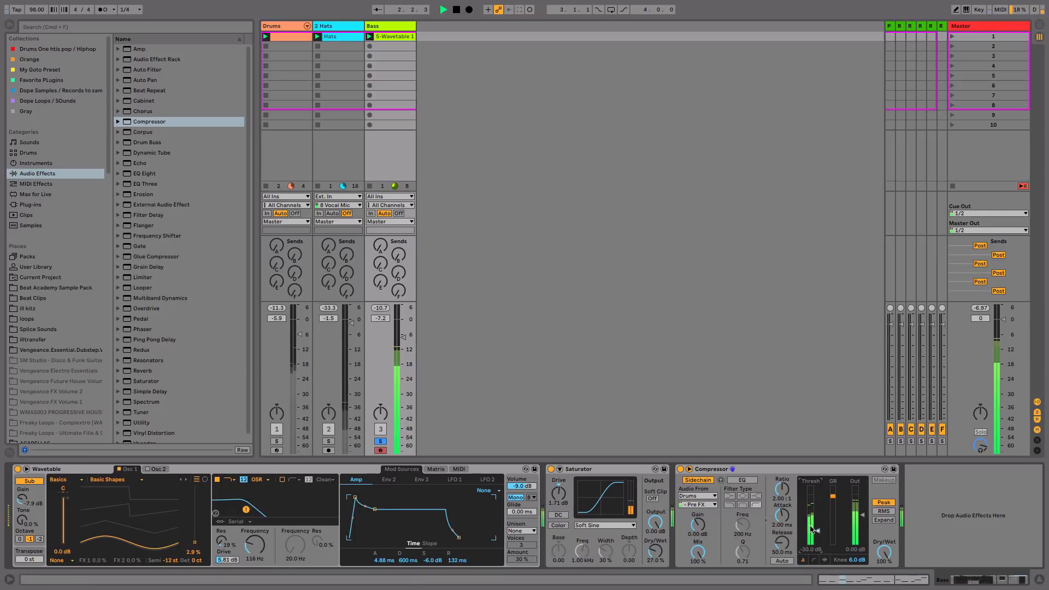
pyautogui.moveTo(782, 489); pyautogui.dragTo(782, 485)
pyautogui.press('space')
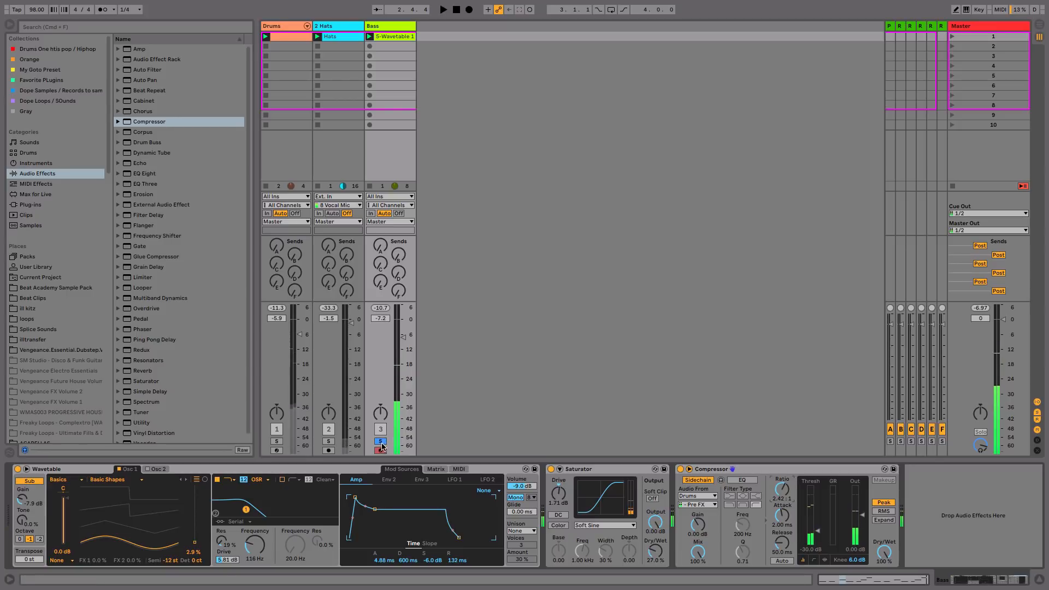
# Unsolo the Bass track and balance it in the mix at -8.3 dB, with filter frequency 251 Hz and amp attack 2.19 ms
pyautogui.click(380, 441)
pyautogui.press('space')
pyautogui.moveTo(381, 318); pyautogui.dragTo(381, 311)
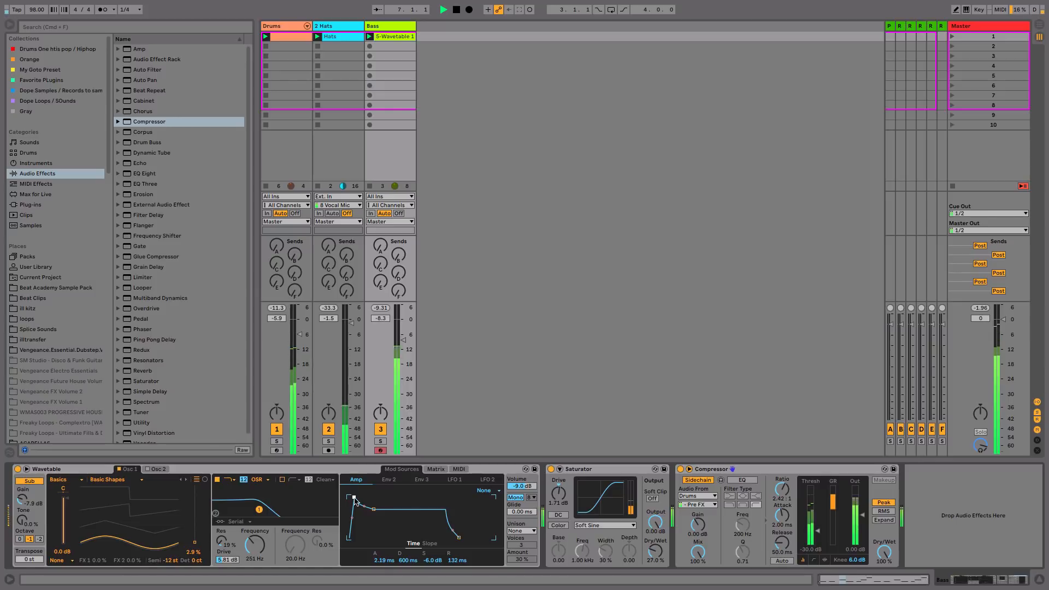
# Fine-tune the Saturator's Dry/Wet amount and lower the Compressor's threshold slightly during full playback
pyautogui.moveTo(661, 554); pyautogui.dragTo(662, 560)
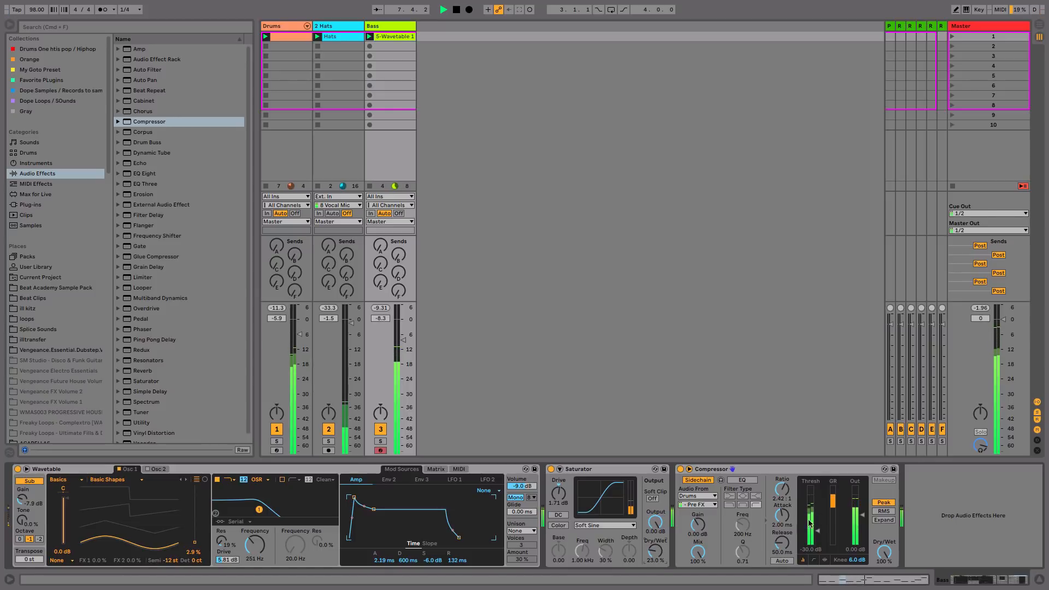
pyautogui.moveTo(817, 530); pyautogui.dragTo(818, 537)
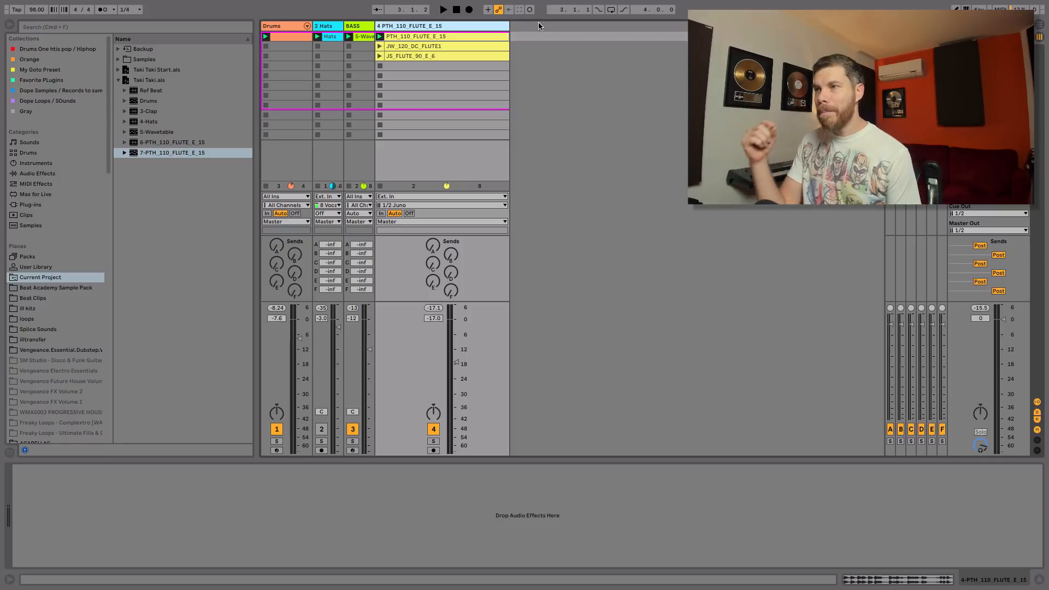
# Solo the flute track, audition the PTH_110_FLUTE_E_15 clip and highlight its long note from about 1.3.2 to 1.4.2
pyautogui.click(470, 36)
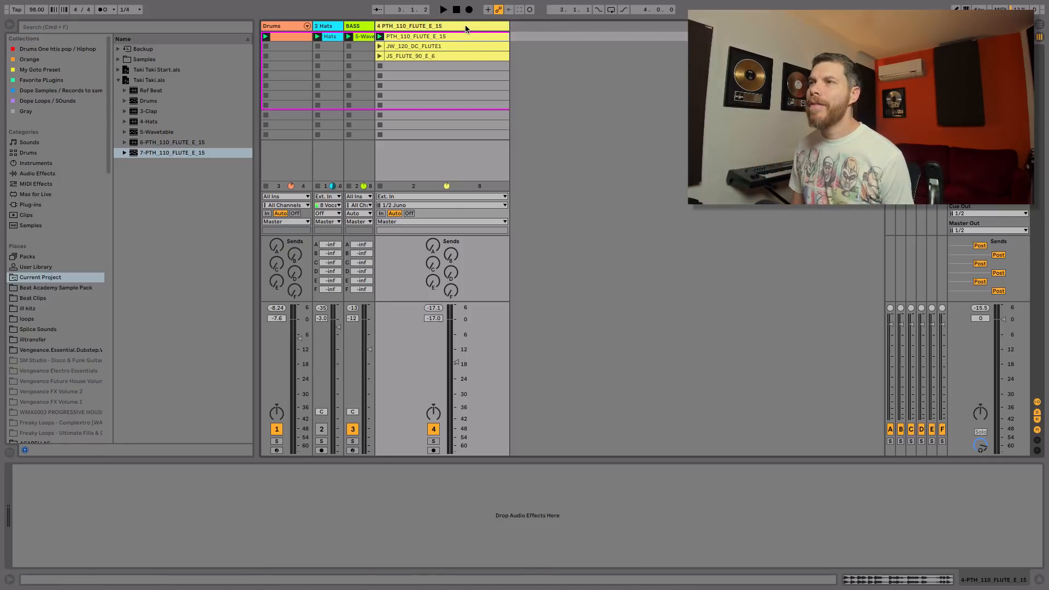
pyautogui.click(433, 441)
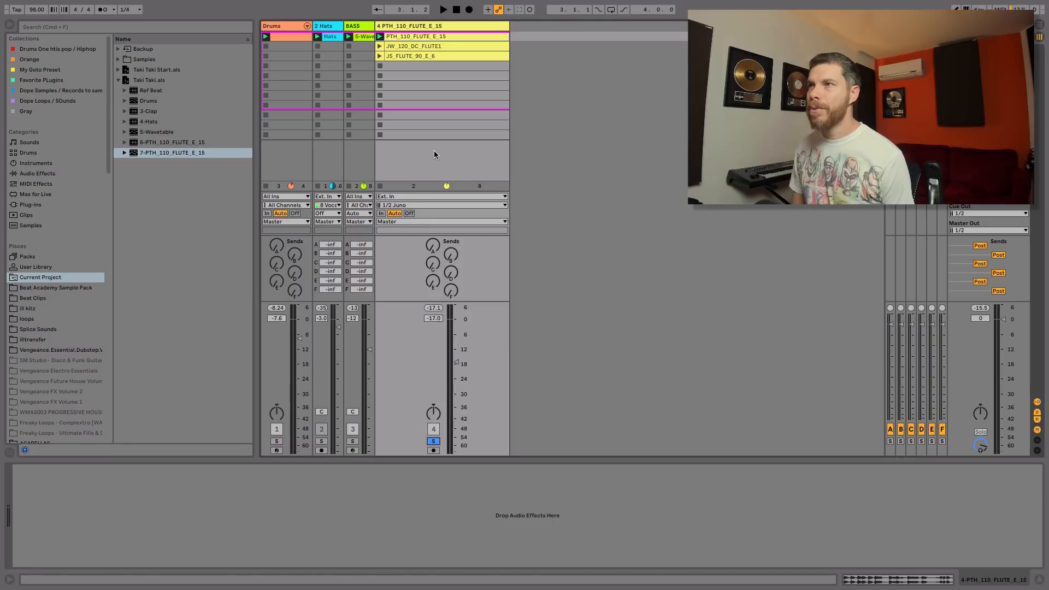
pyautogui.click(393, 39)
pyautogui.press('space')
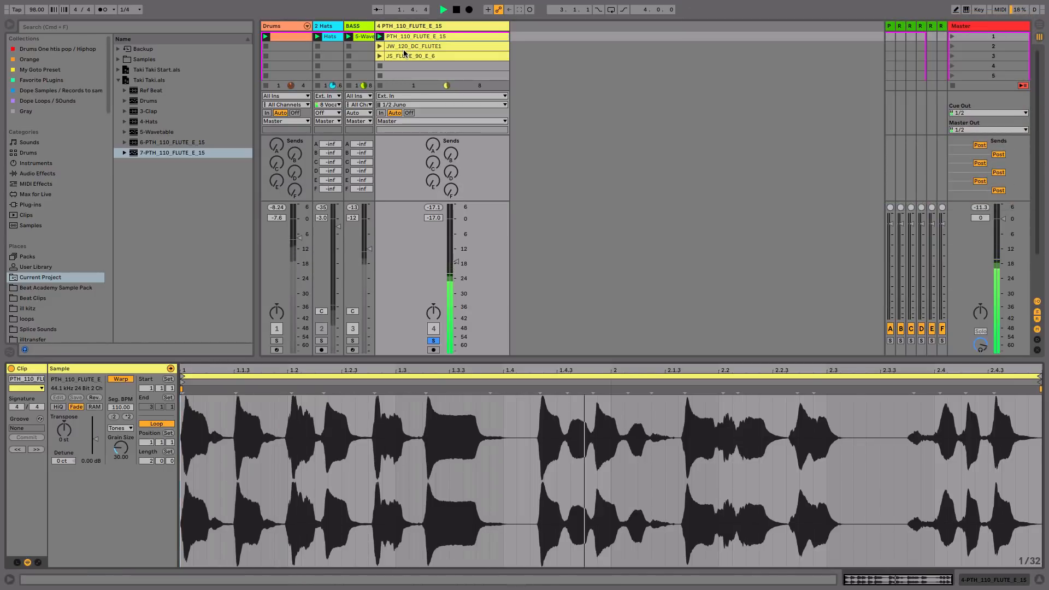
pyautogui.press('space')
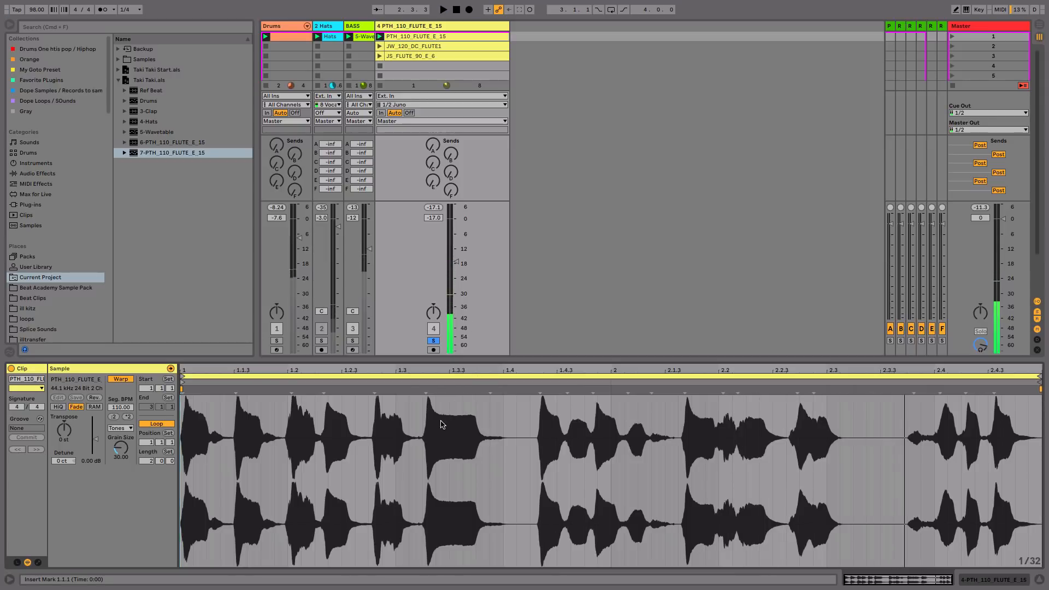
pyautogui.moveTo(424, 437); pyautogui.dragTo(532, 437)
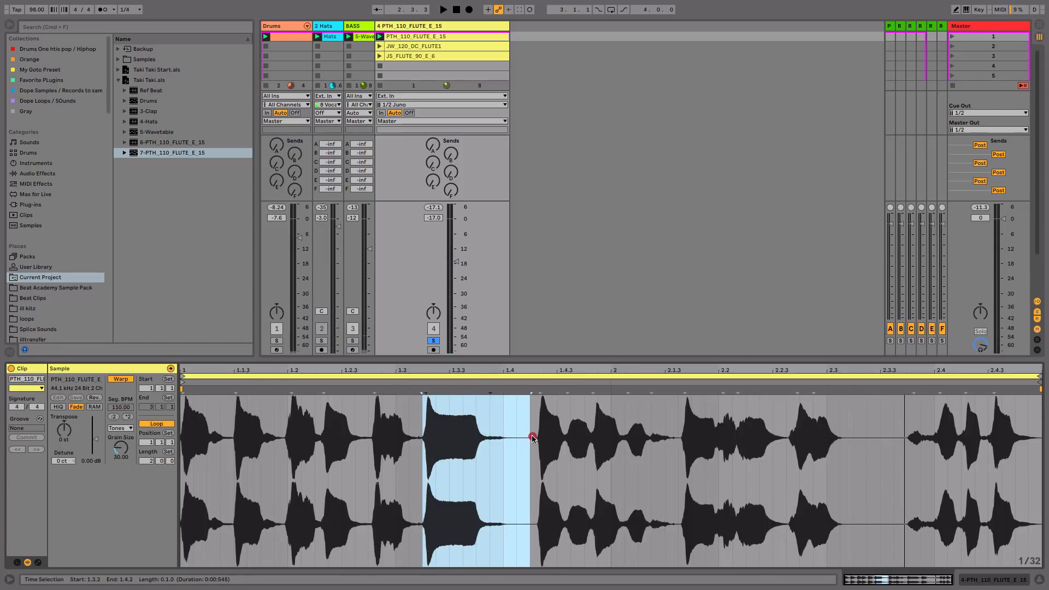
# Audition the JW_120_DC_FLUTE1 and JS_FLUTE_90_E_6 clips and highlight the sustained ending of the second one
pyautogui.click(379, 46)
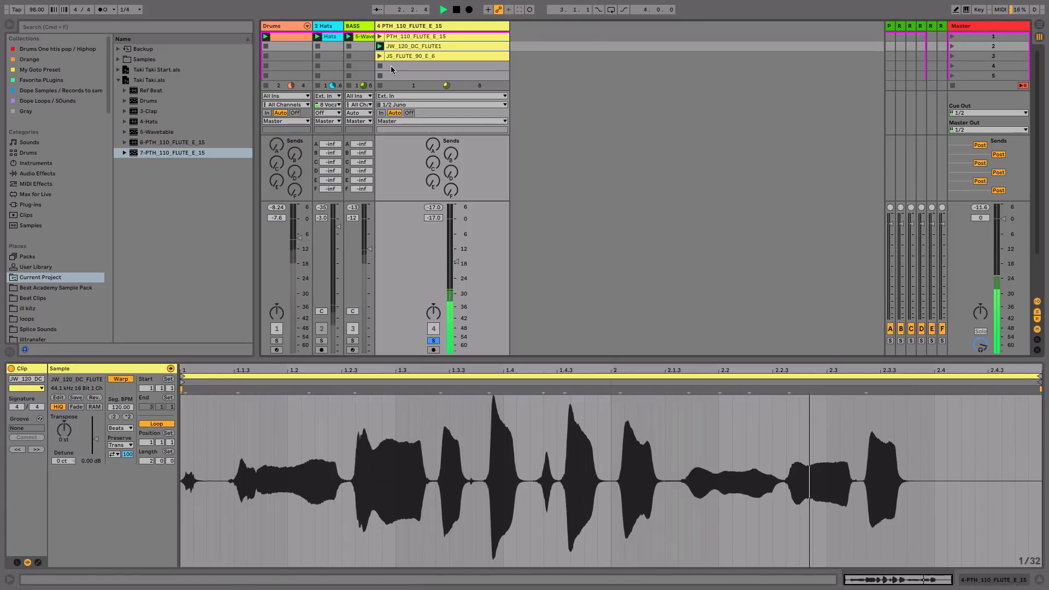
pyautogui.press('space')
pyautogui.click(379, 56)
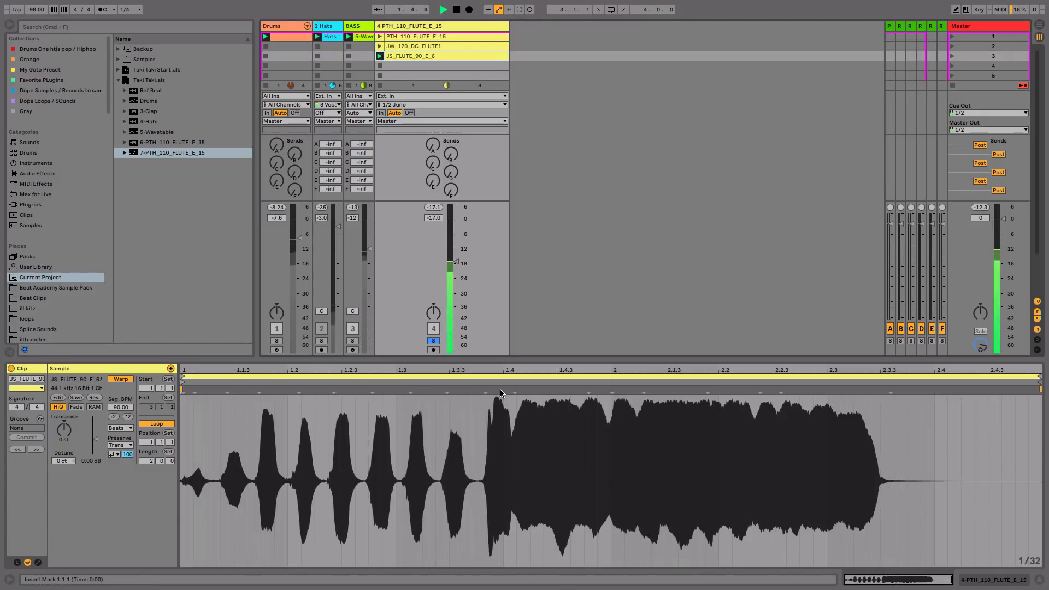
pyautogui.press('space')
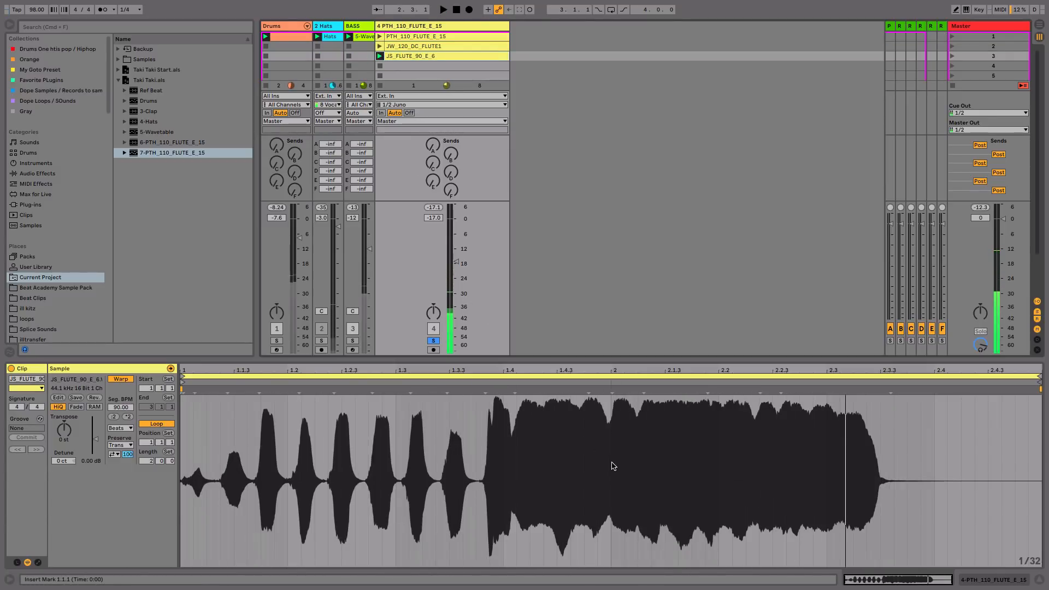
pyautogui.moveTo(613, 463); pyautogui.dragTo(906, 494)
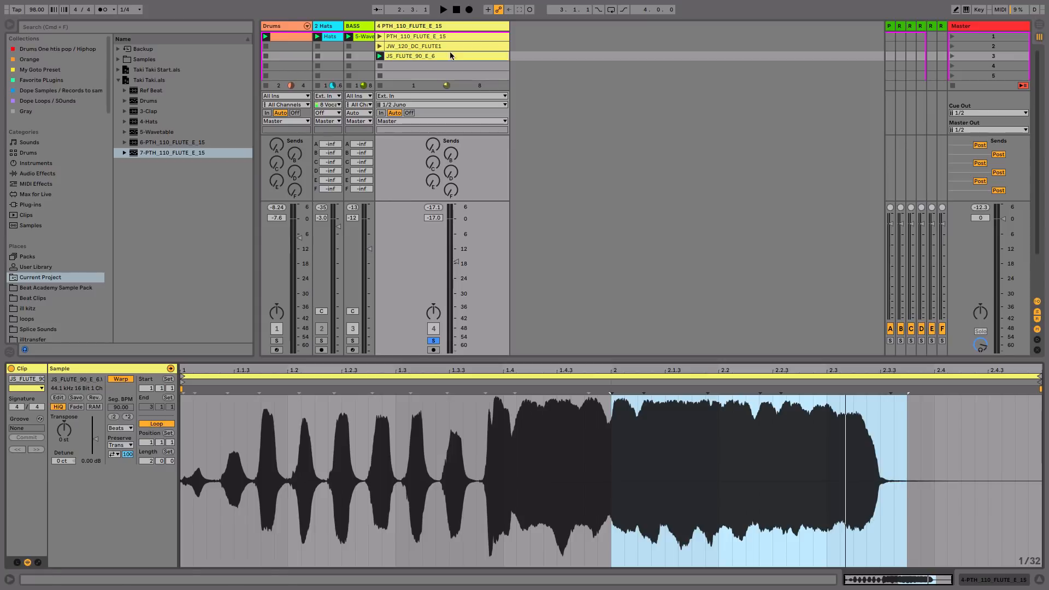
# Insert a new MIDI track beside the flute track and load the PTH_110_FLUTE_E_15 clip into it as a Simpler instrument
pyautogui.click(420, 36)
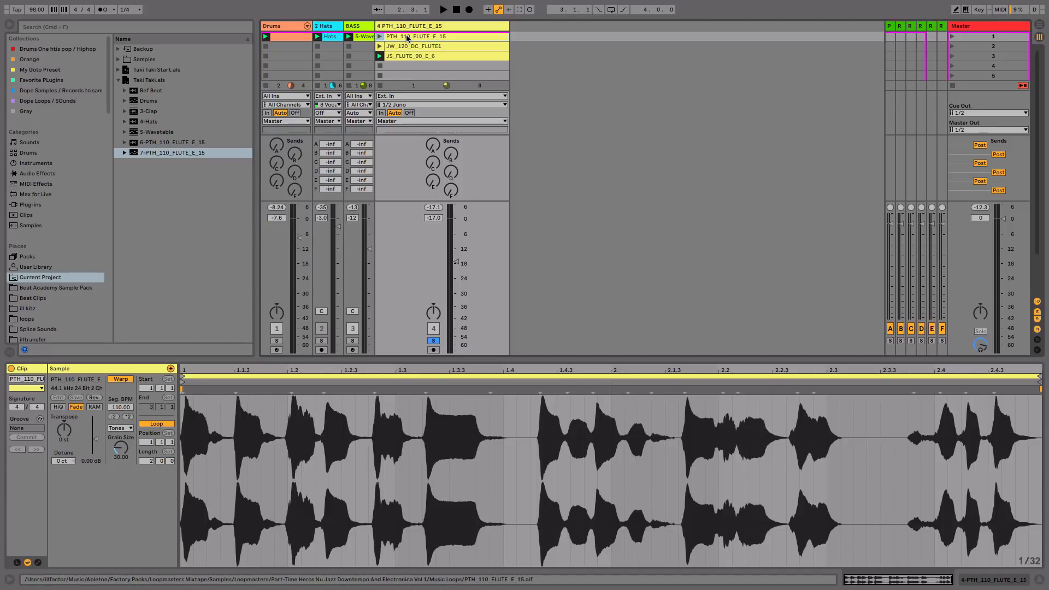
pyautogui.press('super+shift+t')
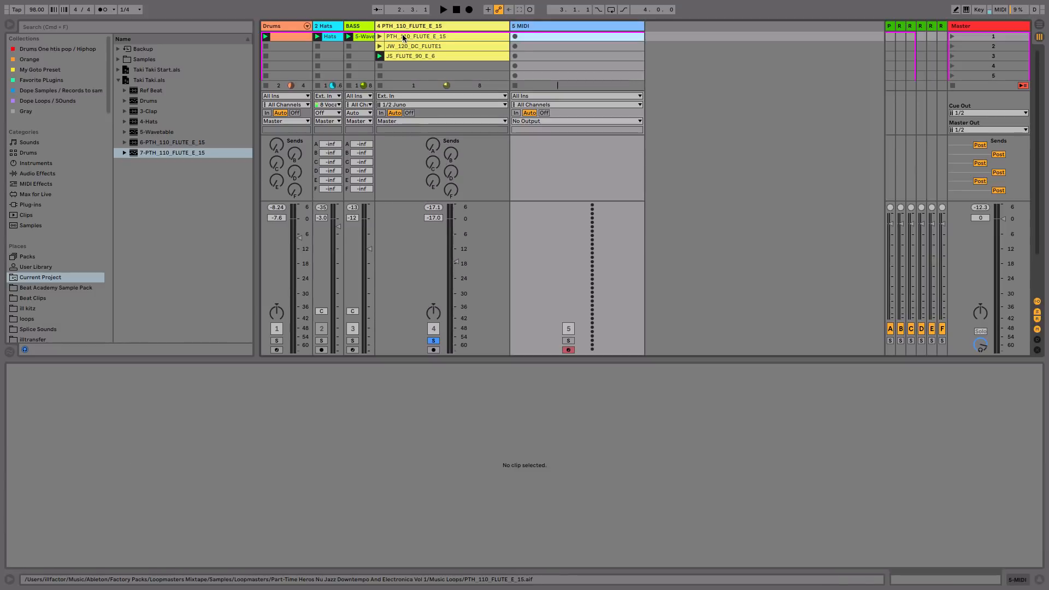
pyautogui.click(436, 39)
pyautogui.moveTo(437, 39); pyautogui.dragTo(466, 486)
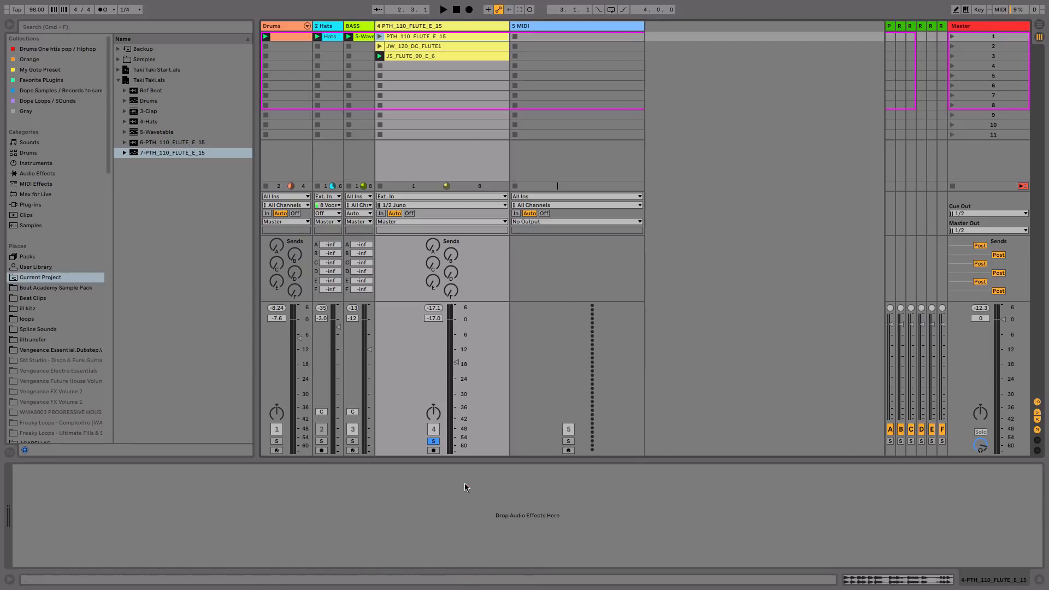
pyautogui.click(536, 27)
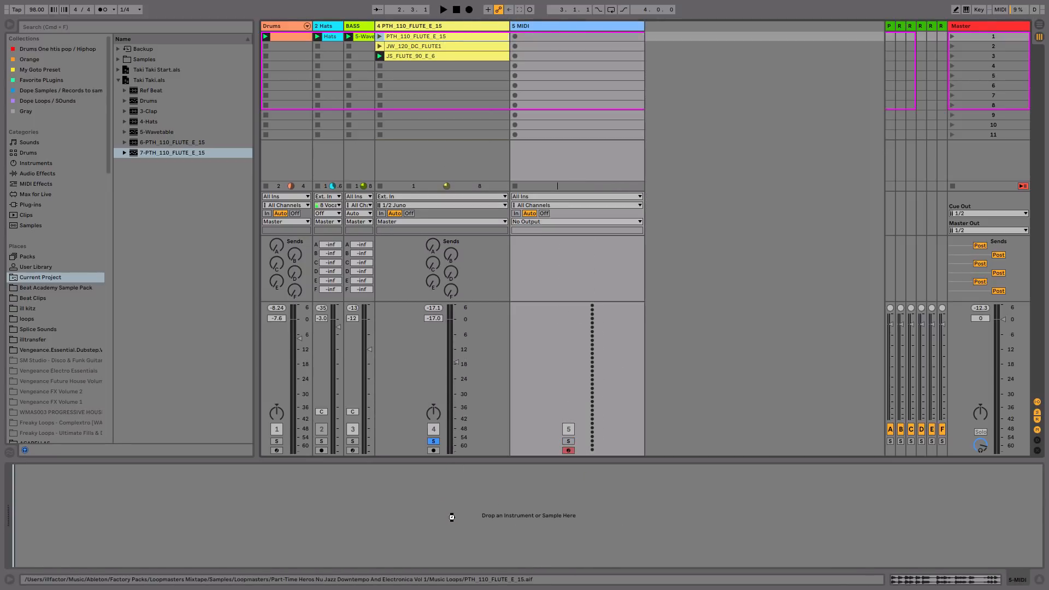
pyautogui.moveTo(451, 516); pyautogui.dragTo(451, 517)
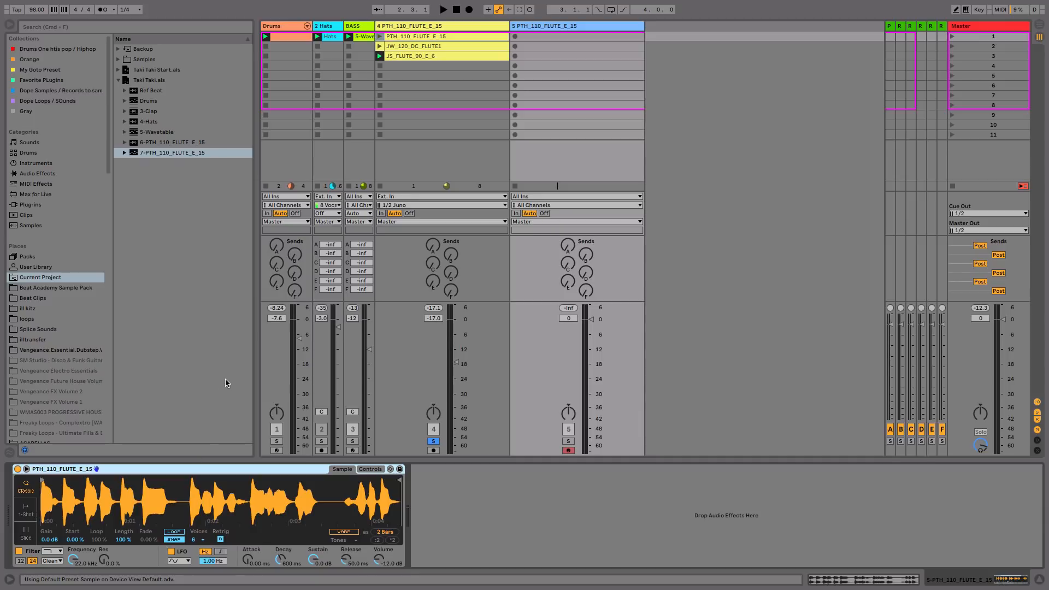
# Unsolo the flute audio track and trim the Simpler sample's start and end to isolate the single long flute note
pyautogui.click(438, 442)
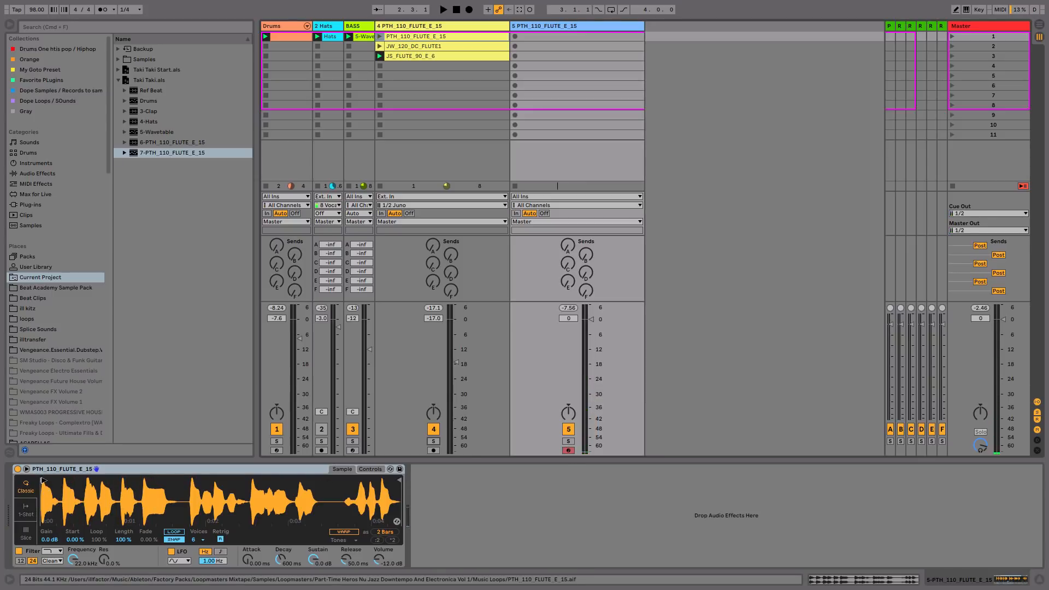
pyautogui.moveTo(42, 480)
pyautogui.mouseDown()
pyautogui.moveTo(151, 502)
pyautogui.moveTo(144, 510)
pyautogui.mouseUp()
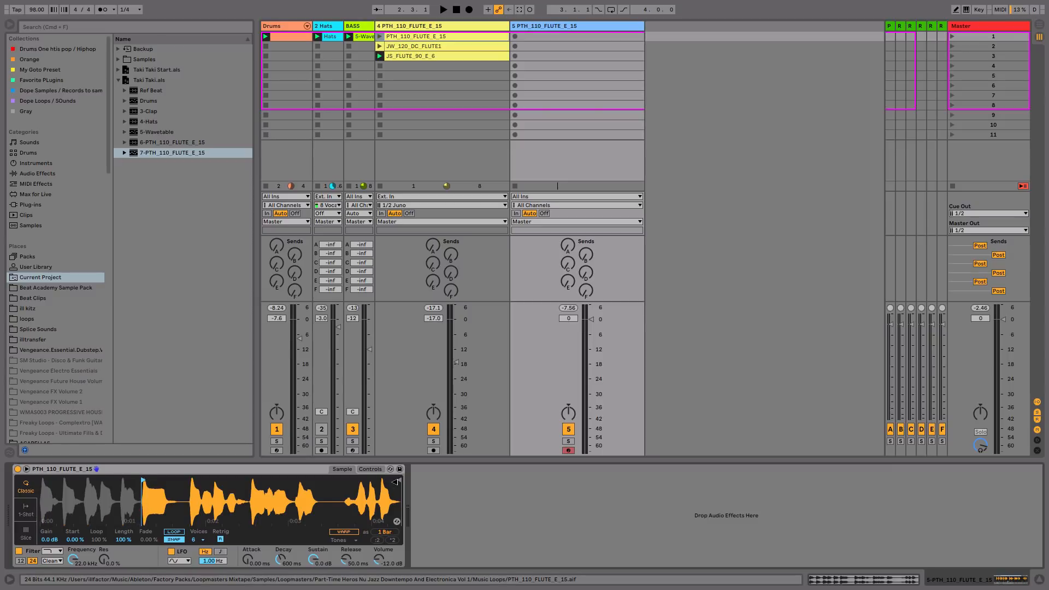
pyautogui.moveTo(397, 481); pyautogui.dragTo(173, 501)
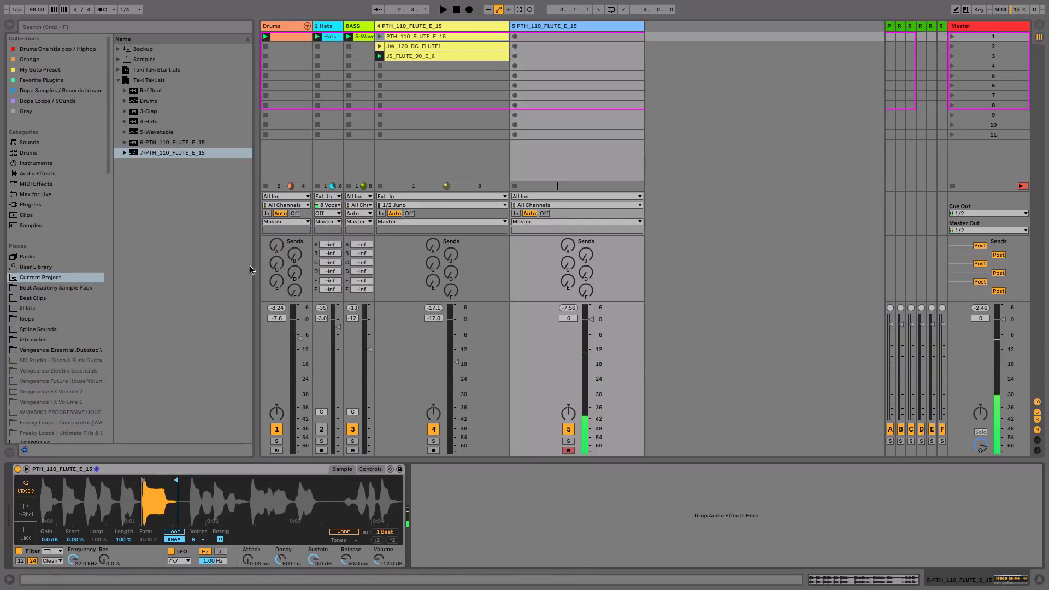
# Paste the 7-PTH_110_FLUTE_E_15 1 MIDI clip into the new flute track's first slot and play it
pyautogui.rightClick(594, 37)
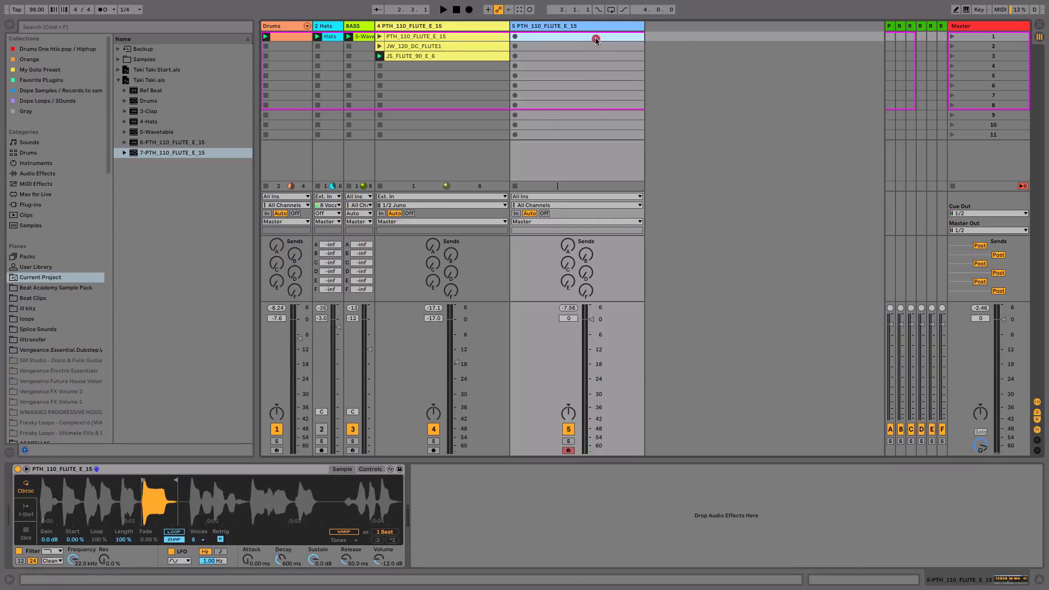
pyautogui.click(612, 44)
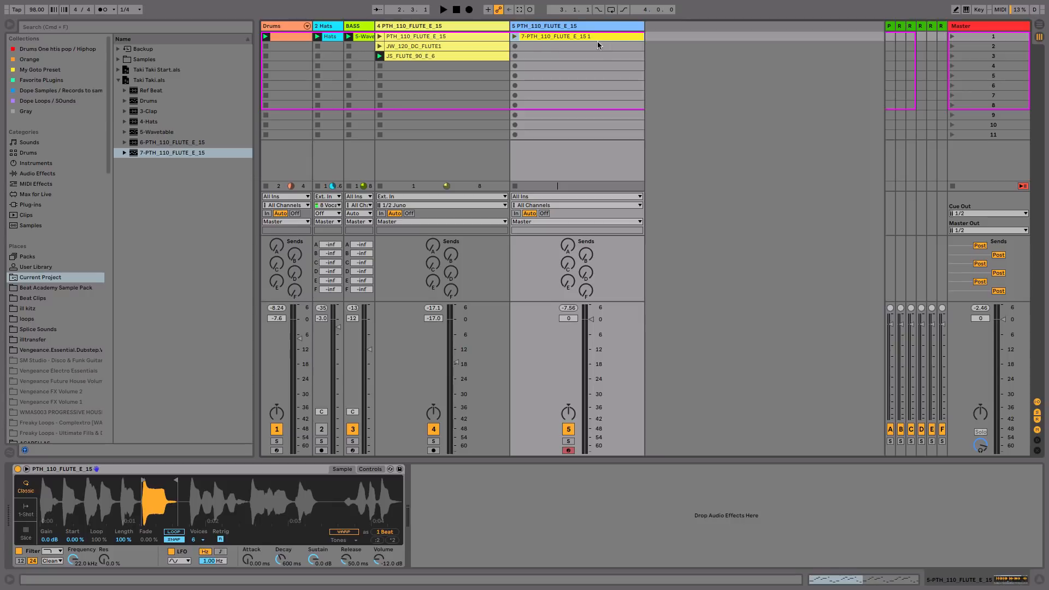
pyautogui.click(513, 36)
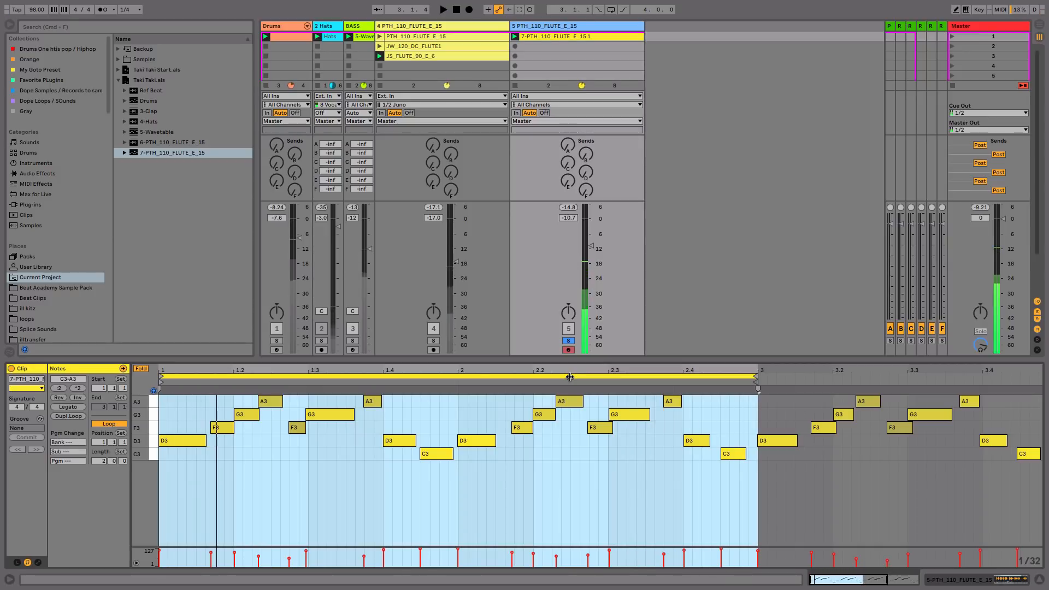
# Fine-tune the Simpler sample's start marker so the region begins right at the onset of the long flute note
pyautogui.hotkey('shift', 'Tab')
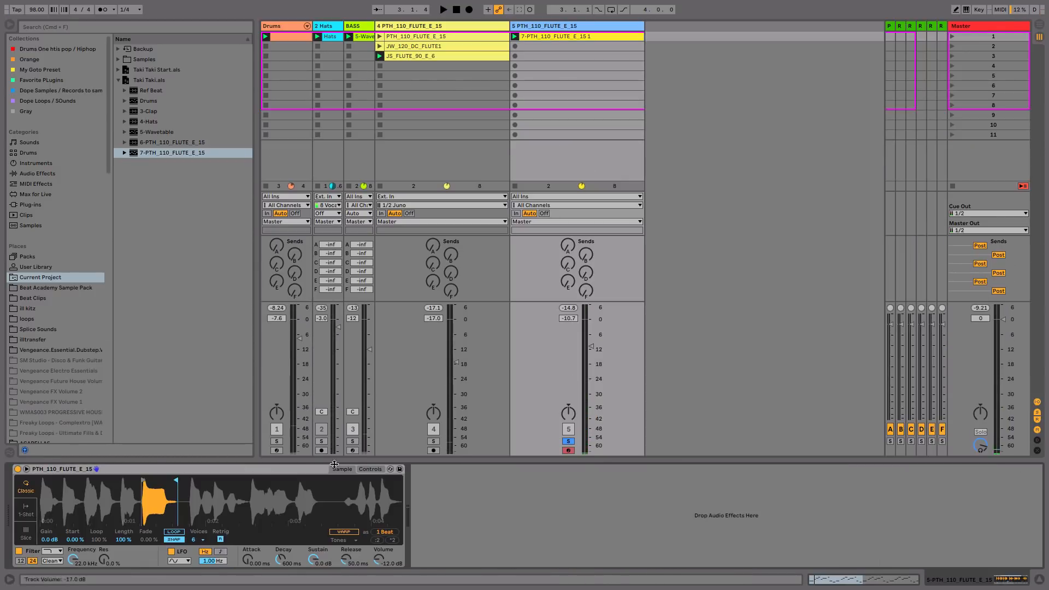
pyautogui.moveTo(143, 481); pyautogui.dragTo(147, 484)
pyautogui.click(151, 482)
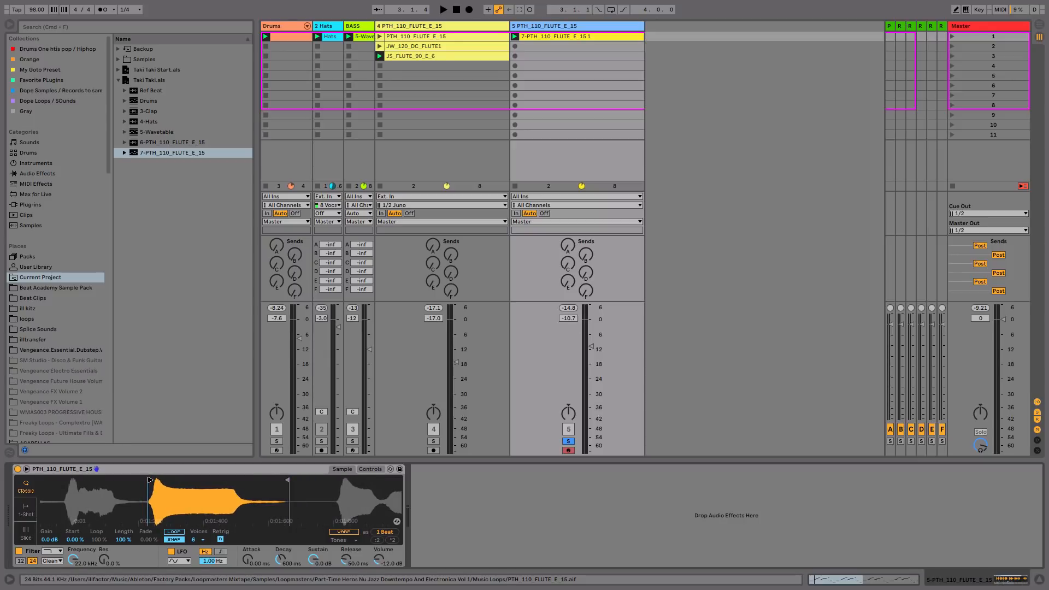
pyautogui.moveTo(151, 480); pyautogui.dragTo(155, 480)
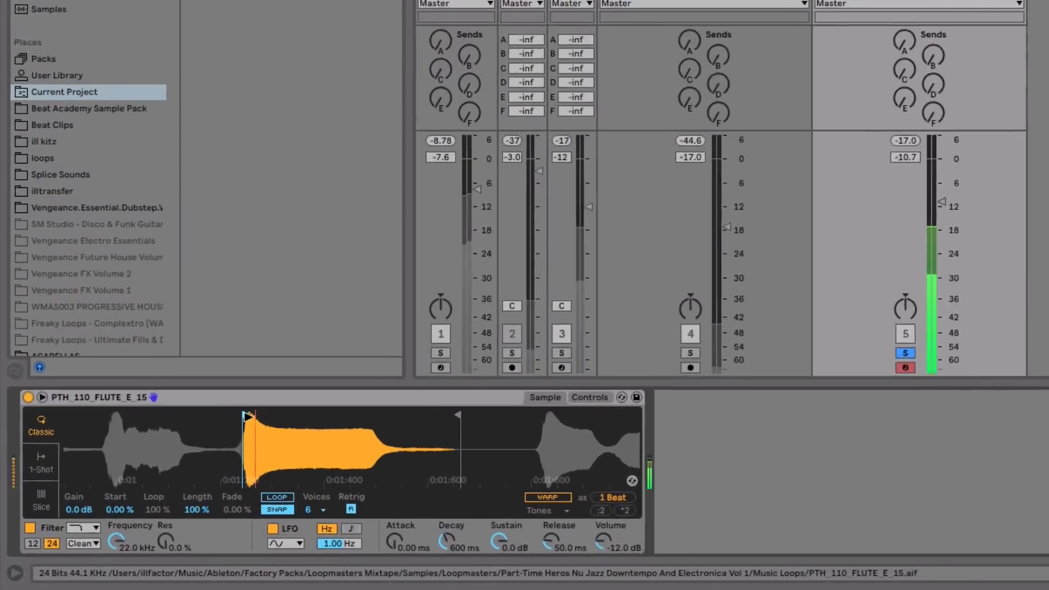
pyautogui.moveTo(247, 417); pyautogui.dragTo(265, 402)
# Set the flute Simpler's envelope attack to 18.7 ms during playback
pyautogui.moveTo(430, 538)
pyautogui.mouseDown()
pyautogui.moveTo(430, 529)
pyautogui.moveTo(430, 541)
pyautogui.mouseUp()
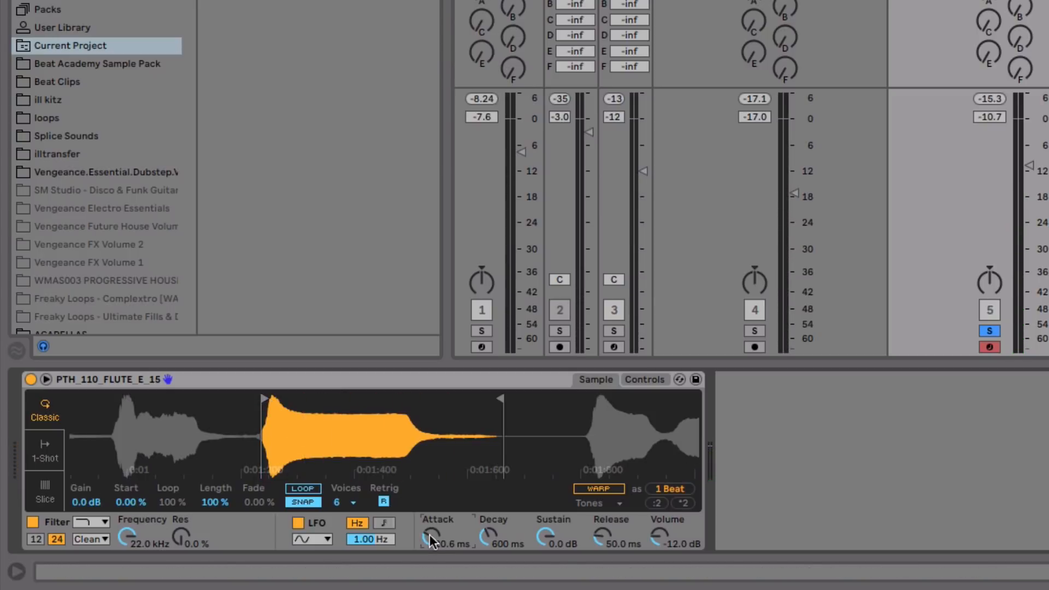
pyautogui.scroll(5, 431, 538)
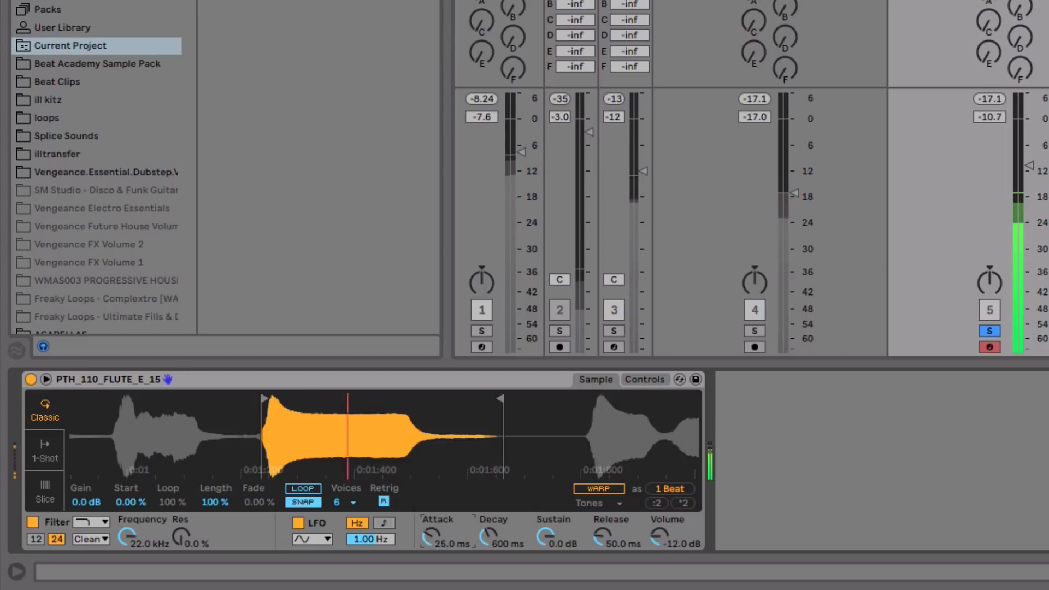
pyautogui.scroll(3, 431, 537)
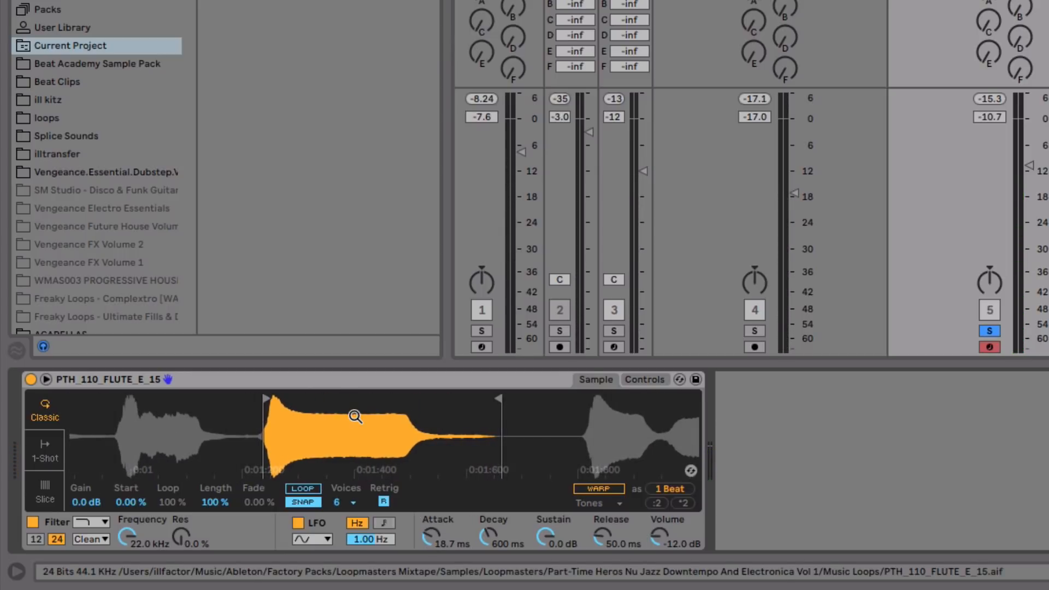
# Enable warping on the Simpler flute sample with doubled warp timing (*2), set its warp mode to Beats, and play it
pyautogui.click(588, 486)
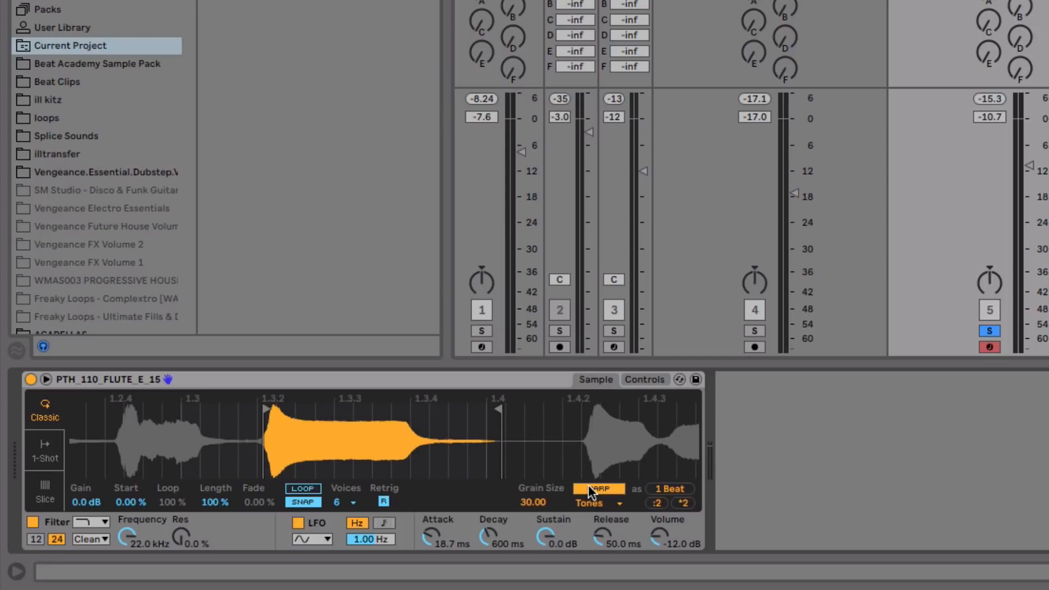
pyautogui.click(683, 502)
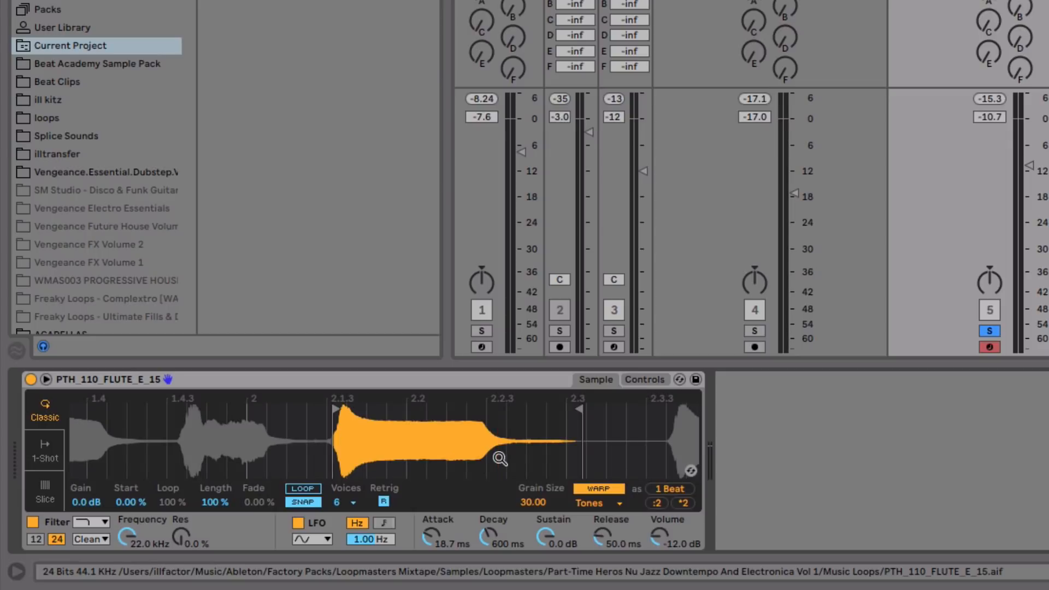
pyautogui.press('space')
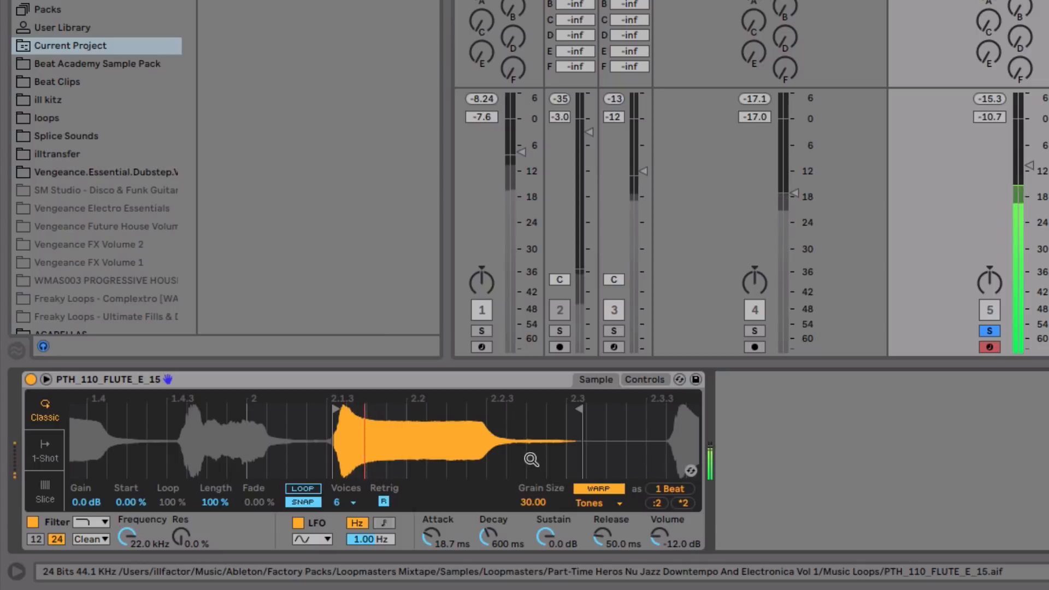
pyautogui.click(592, 501)
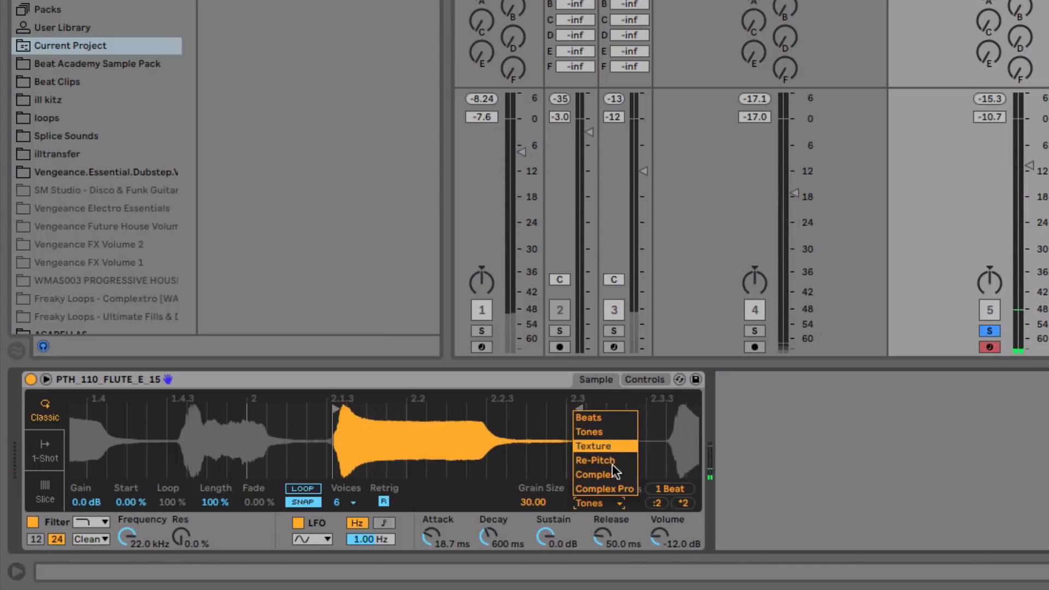
pyautogui.click(610, 417)
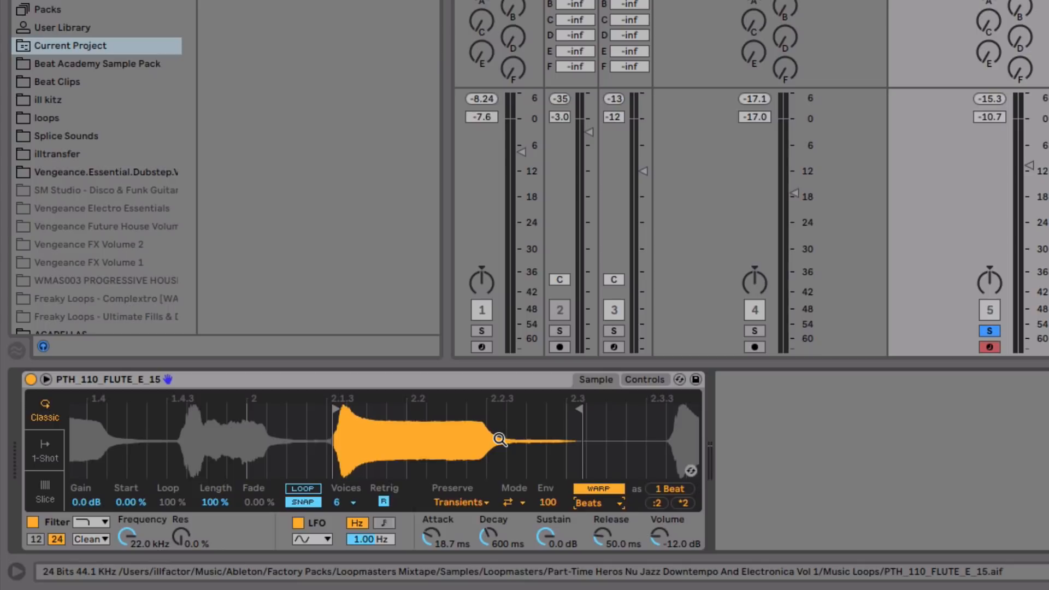
pyautogui.press('space')
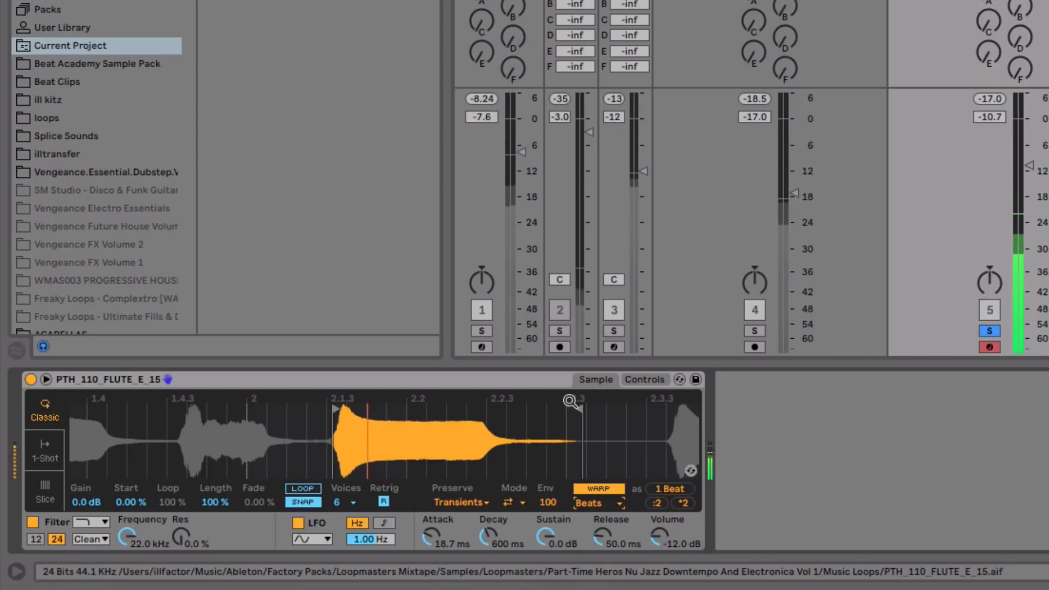
# Trim the Simpler sample's end closer to the note's tail, and set the attack to 10.5 ms and release to 122 ms
pyautogui.moveTo(579, 407); pyautogui.dragTo(547, 411)
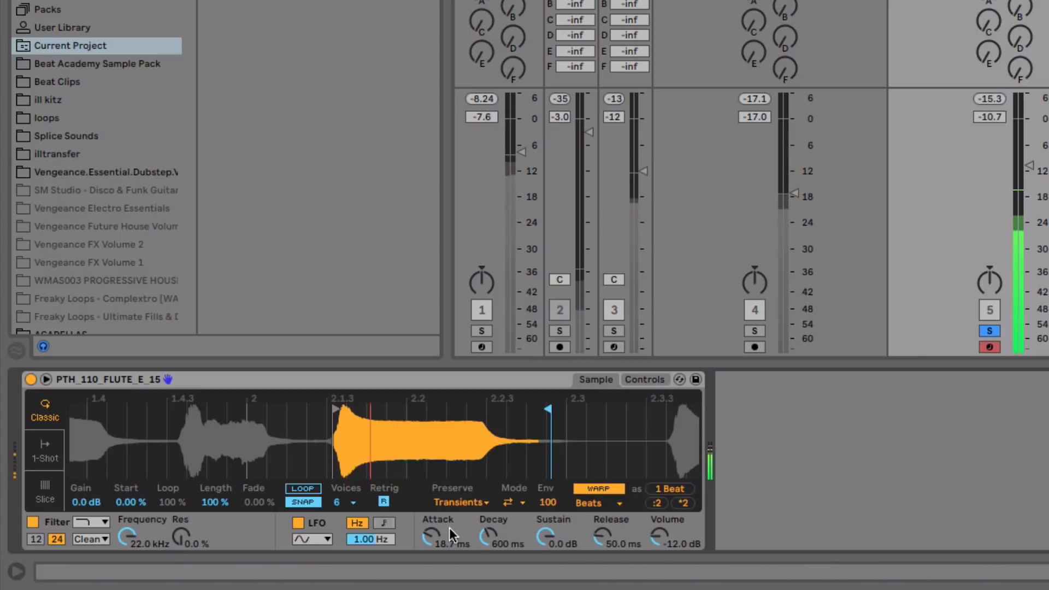
pyautogui.moveTo(451, 534); pyautogui.dragTo(451, 539)
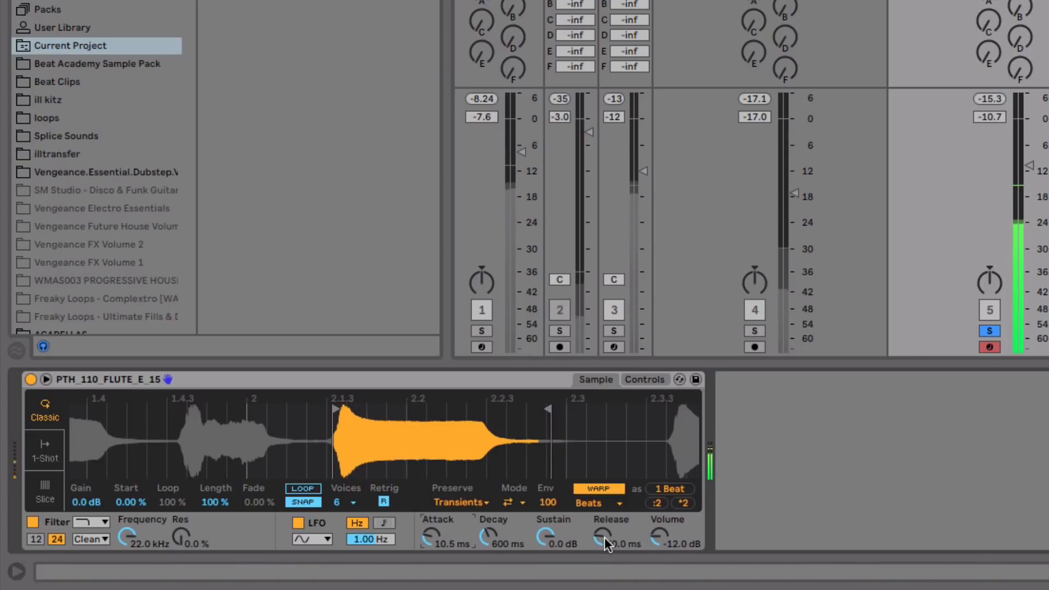
pyautogui.moveTo(604, 536)
pyautogui.mouseDown()
pyautogui.moveTo(604, 511)
pyautogui.moveTo(604, 536)
pyautogui.mouseUp()
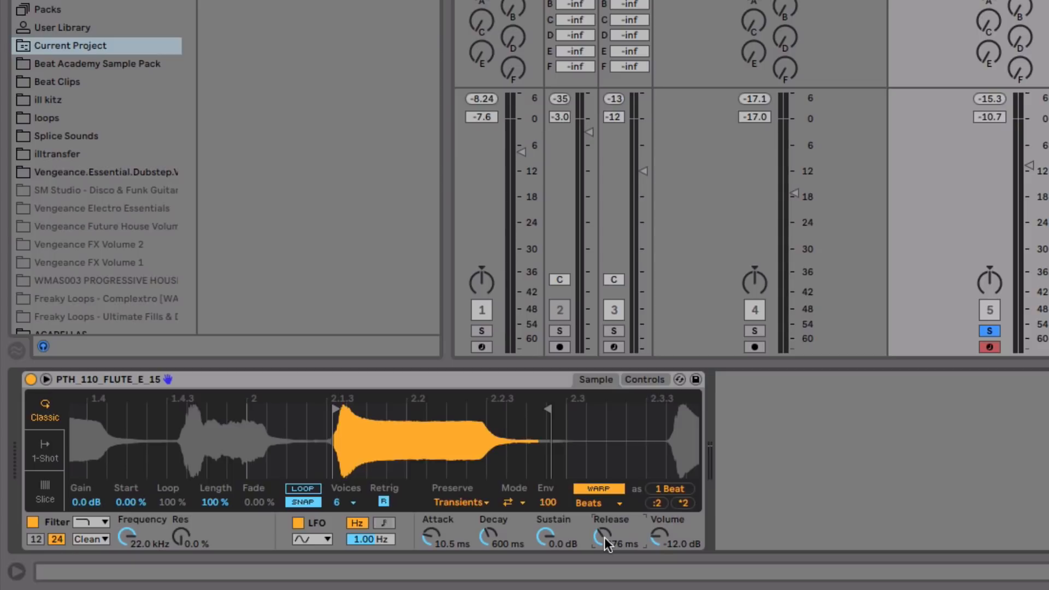
pyautogui.moveTo(606, 543); pyautogui.dragTo(607, 555)
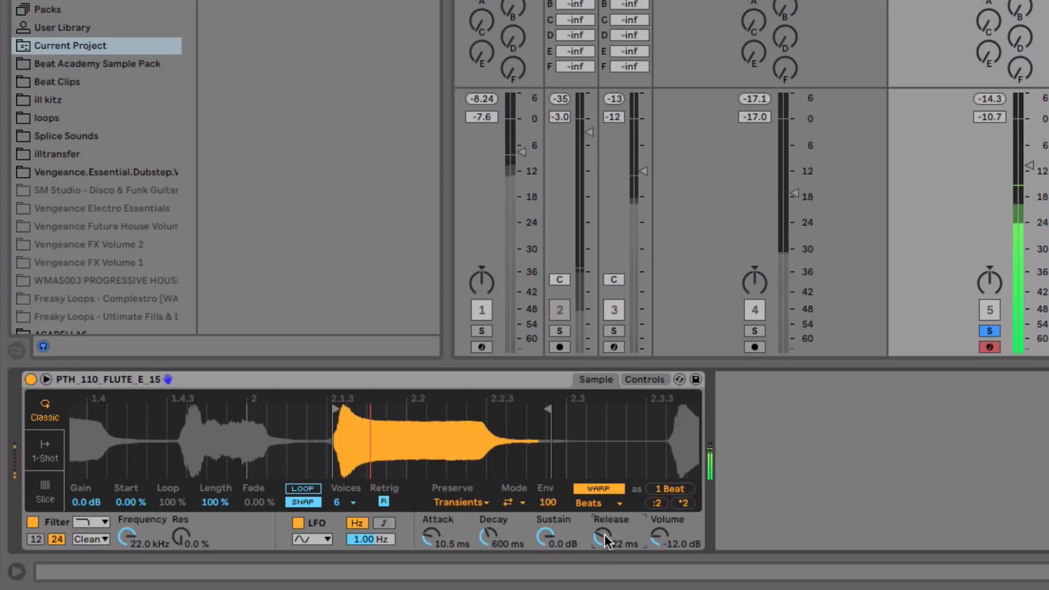
# Limit the Simpler to 1 voice and set its envelope to 7.82 ms attack, 1.99 s decay and 102 ms release
pyautogui.click(355, 501)
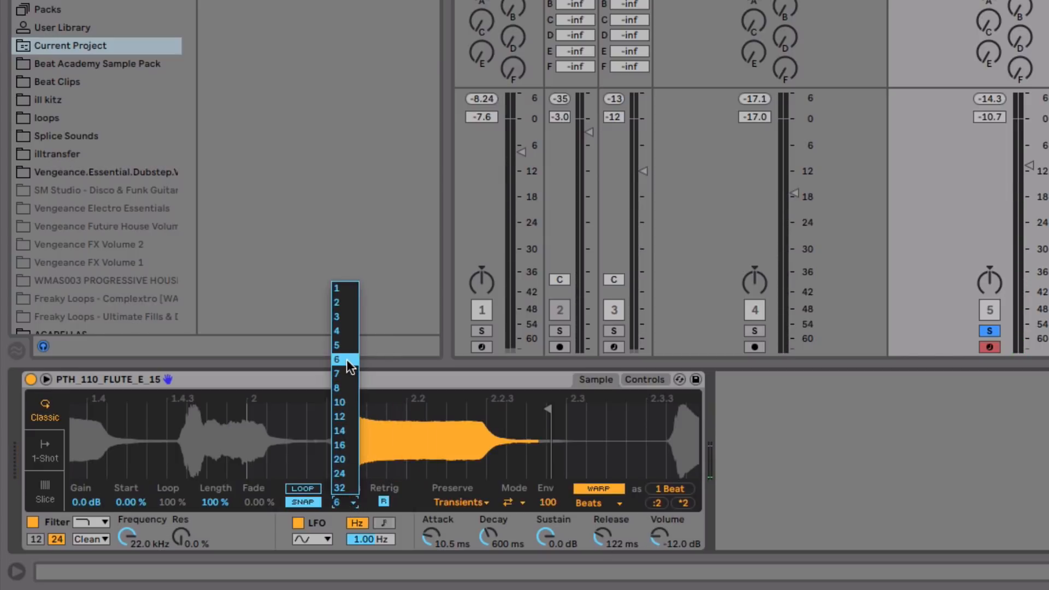
pyautogui.click(343, 288)
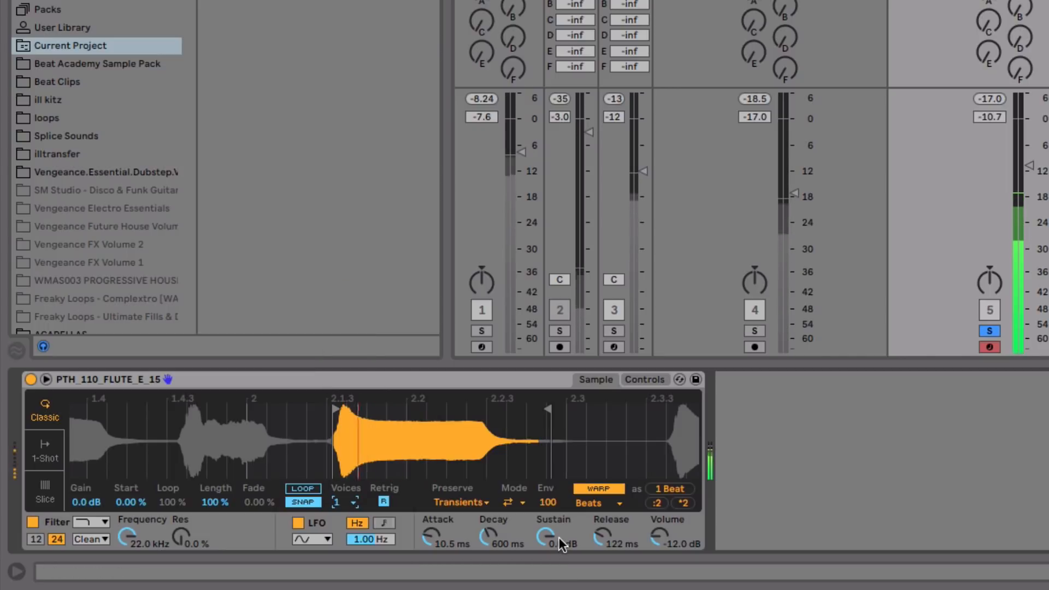
pyautogui.moveTo(475, 540); pyautogui.dragTo(475, 500)
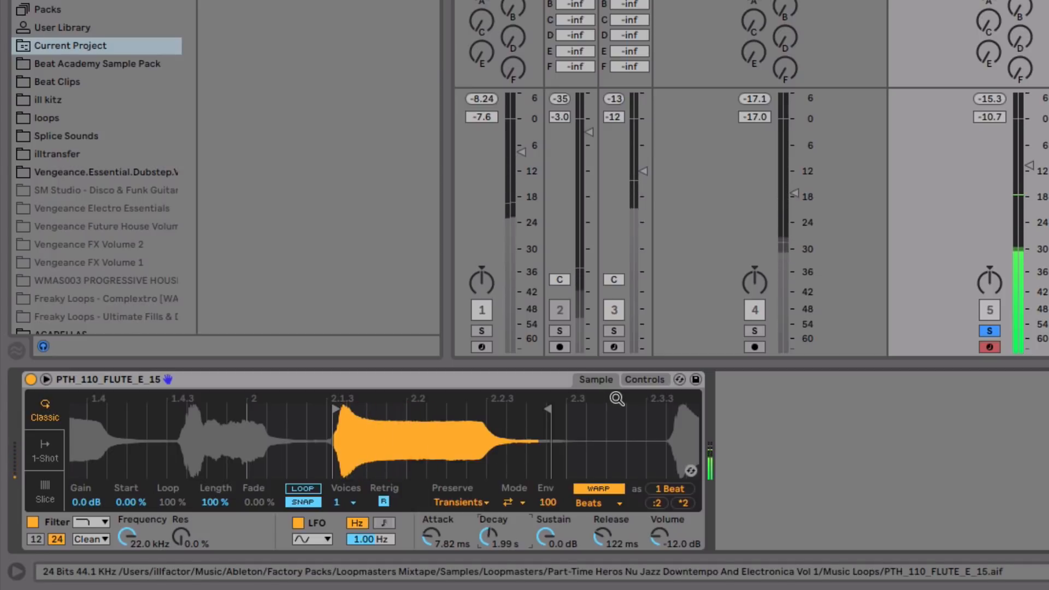
pyautogui.moveTo(602, 538); pyautogui.dragTo(602, 546)
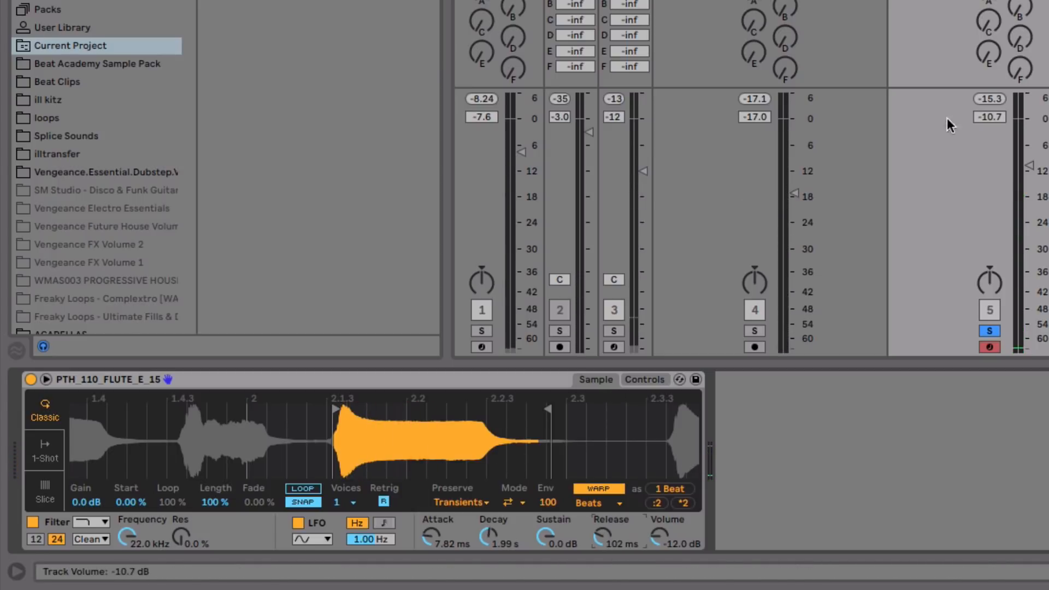
# Add an Auto Filter after the flute Simpler and set its filter frequency to 19.9 kHz
pyautogui.click(60, 1)
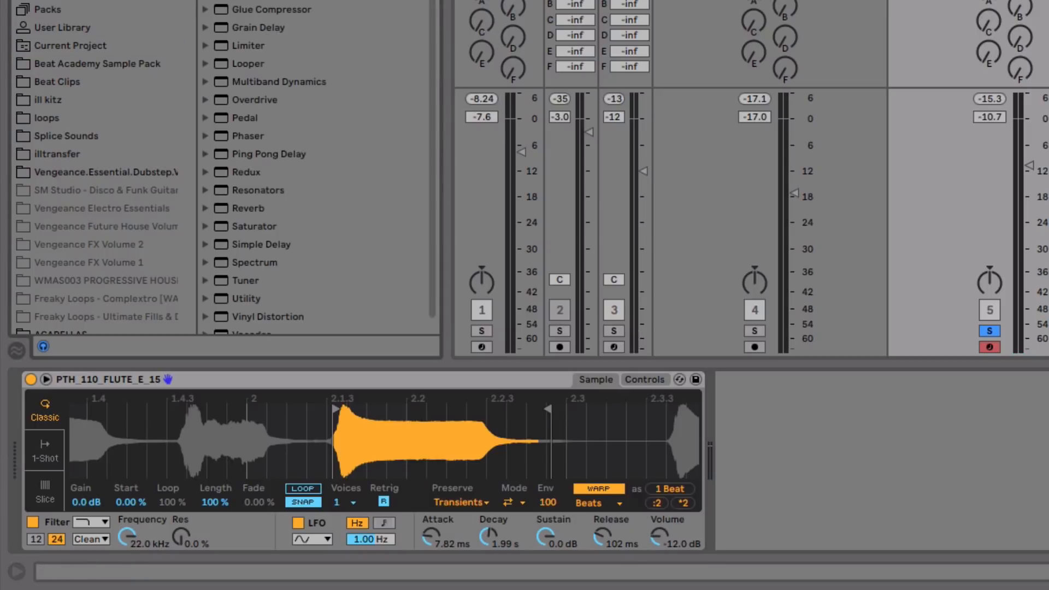
pyautogui.moveTo(631, 208); pyautogui.dragTo(787, 418)
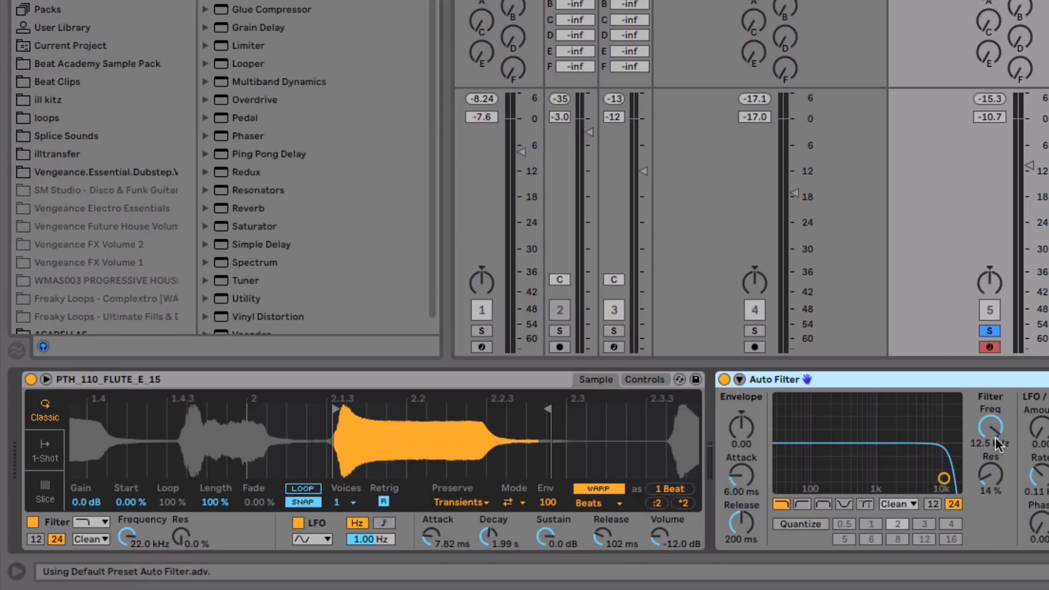
pyautogui.moveTo(995, 432)
pyautogui.mouseDown()
pyautogui.moveTo(995, 486)
pyautogui.moveTo(995, 423)
pyautogui.mouseUp()
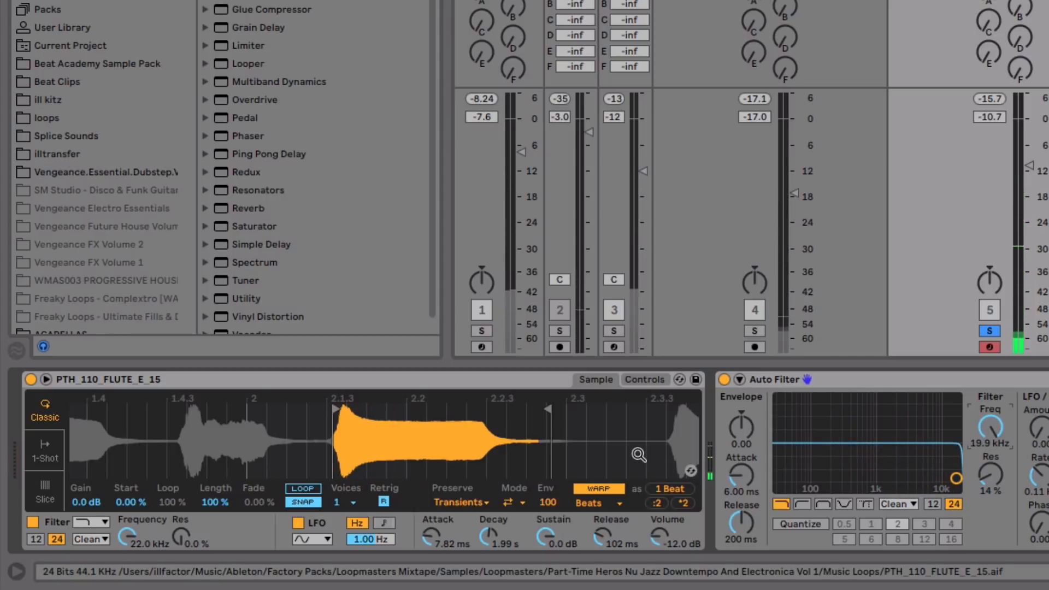
# Try transposing the flute Simpler by -12 st during playback and reset the transposition to 0 st
pyautogui.click(655, 379)
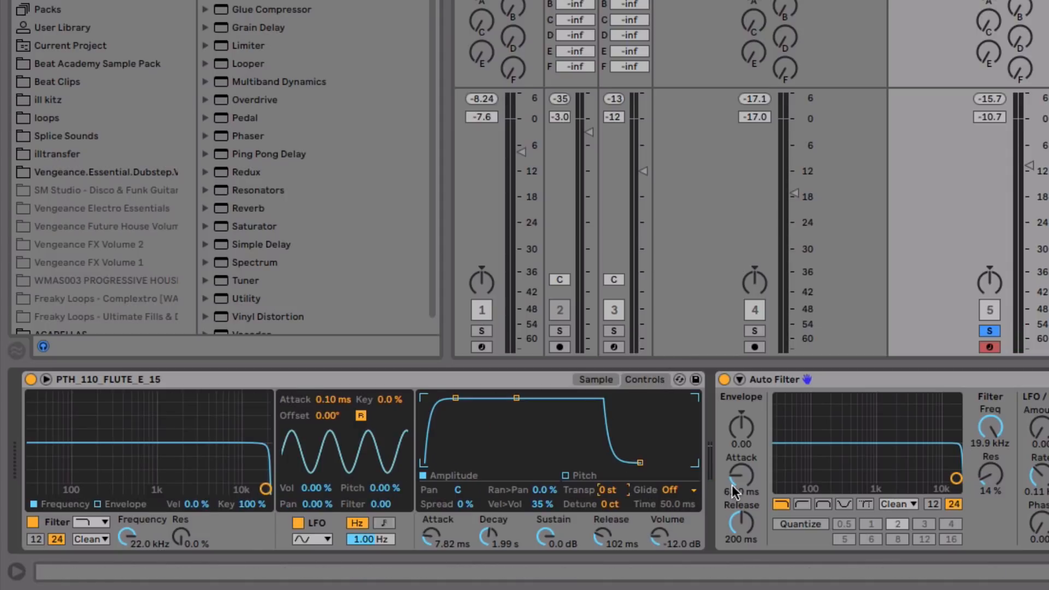
pyautogui.write('-12')
pyautogui.press('Return')
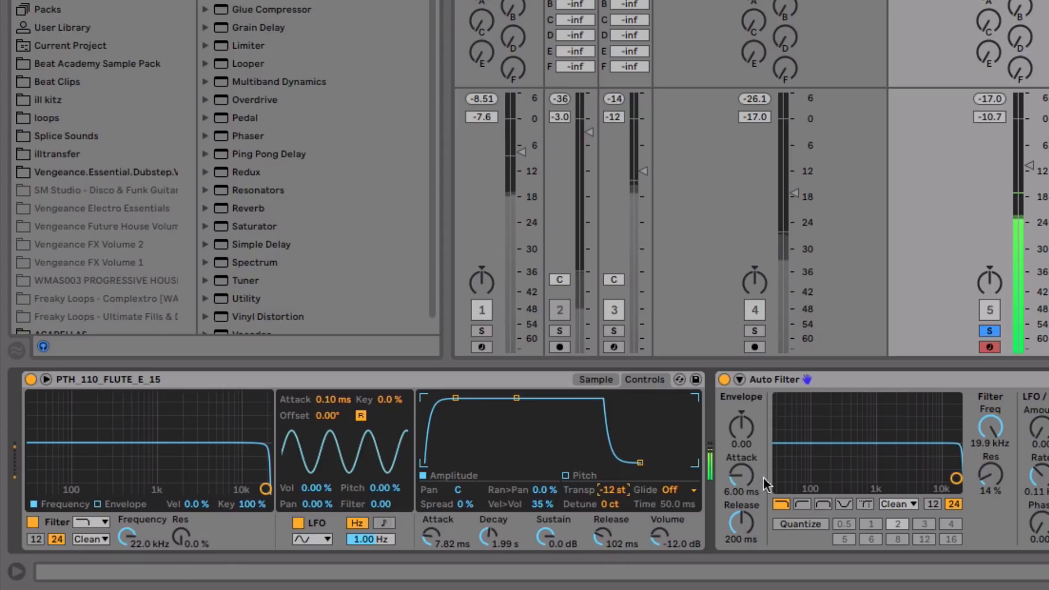
pyautogui.moveTo(990, 427)
pyautogui.mouseDown()
pyautogui.moveTo(990, 470)
pyautogui.moveTo(990, 420)
pyautogui.mouseUp()
pyautogui.click(612, 489)
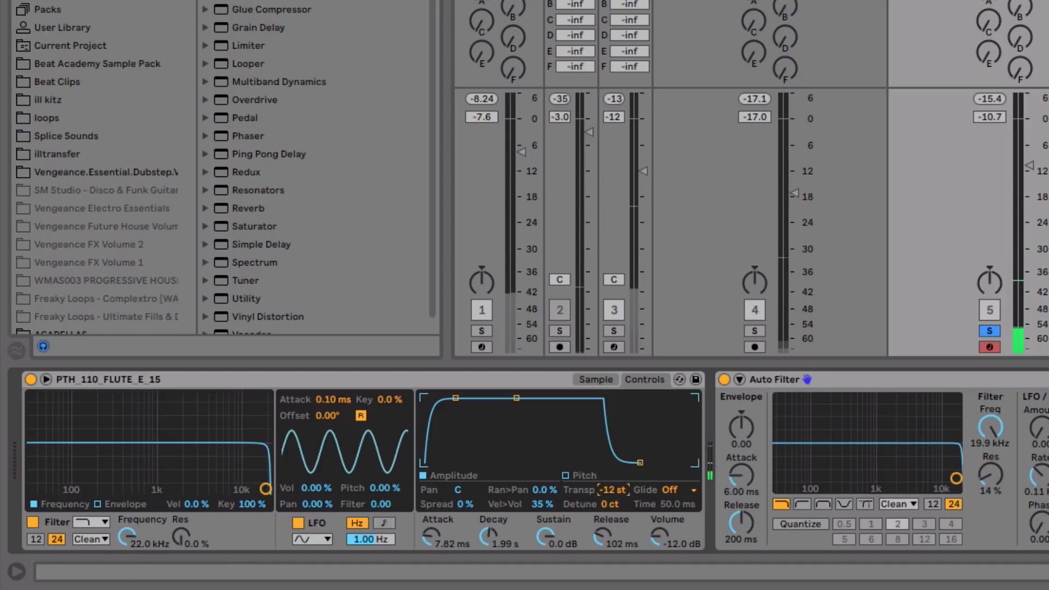
pyautogui.press('Delete')
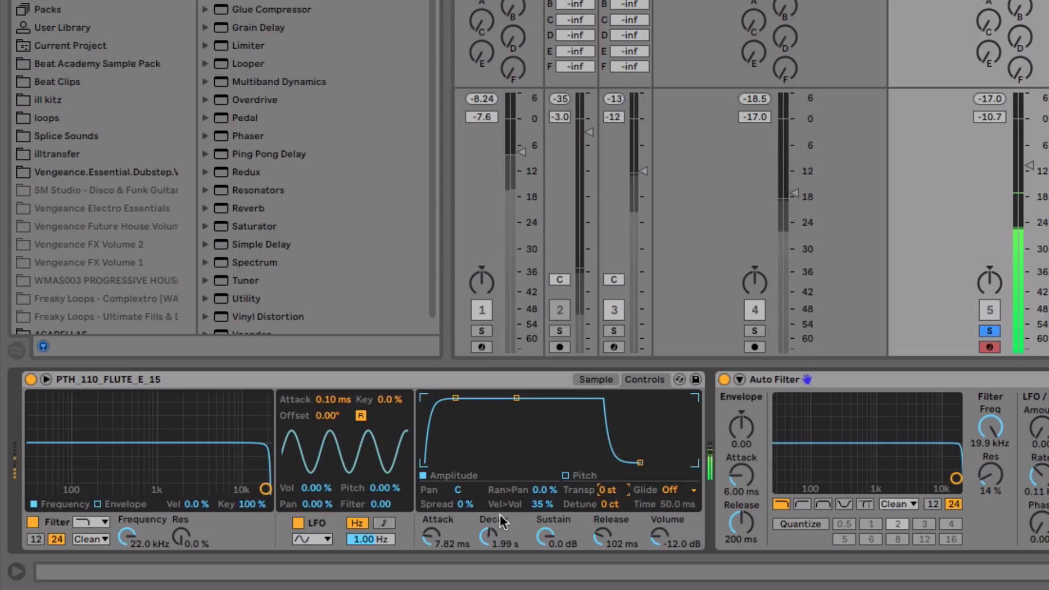
# Set the Simpler's spread to 10% and attack to 9.49 ms, and switch its filter circuit to OSR with 5.33 dB drive
pyautogui.moveTo(463, 504)
pyautogui.mouseDown()
pyautogui.moveTo(463, 495)
pyautogui.moveTo(471, 509)
pyautogui.mouseUp()
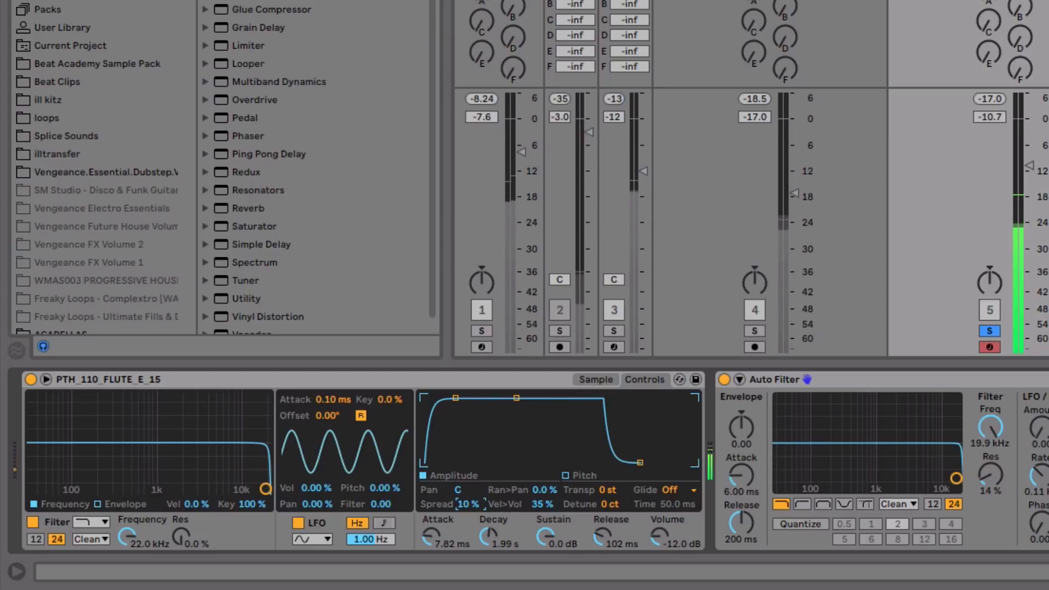
pyautogui.moveTo(430, 539); pyautogui.dragTo(430, 535)
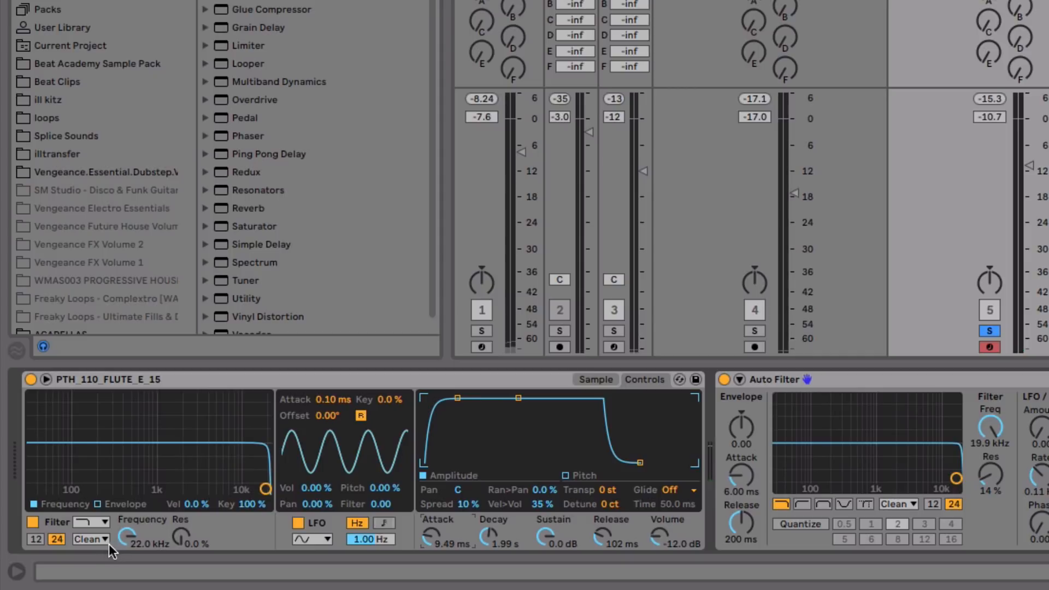
pyautogui.click(104, 539)
pyautogui.click(96, 484)
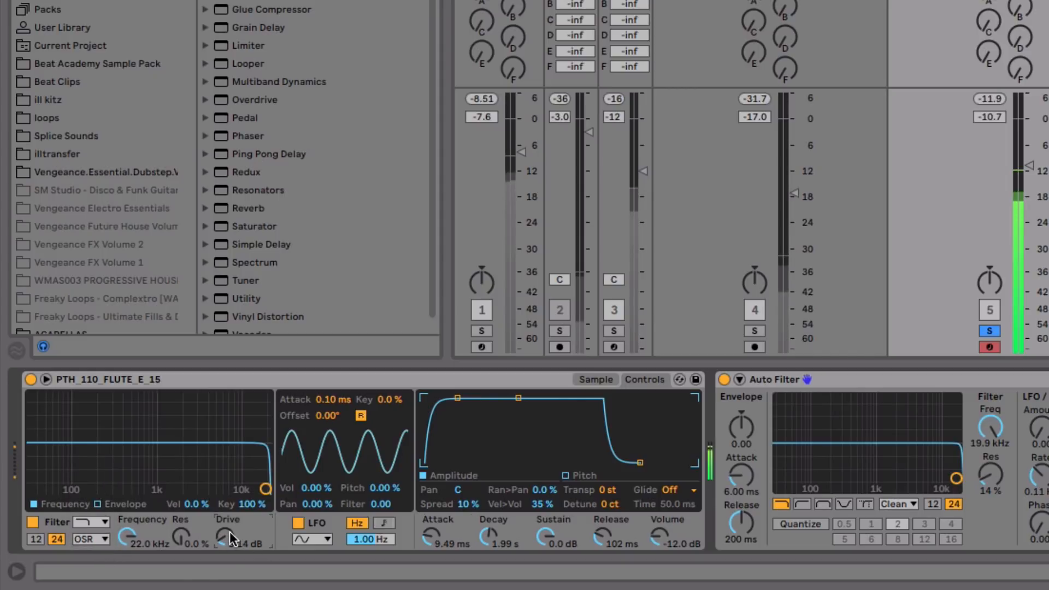
pyautogui.moveTo(229, 531); pyautogui.dragTo(231, 532)
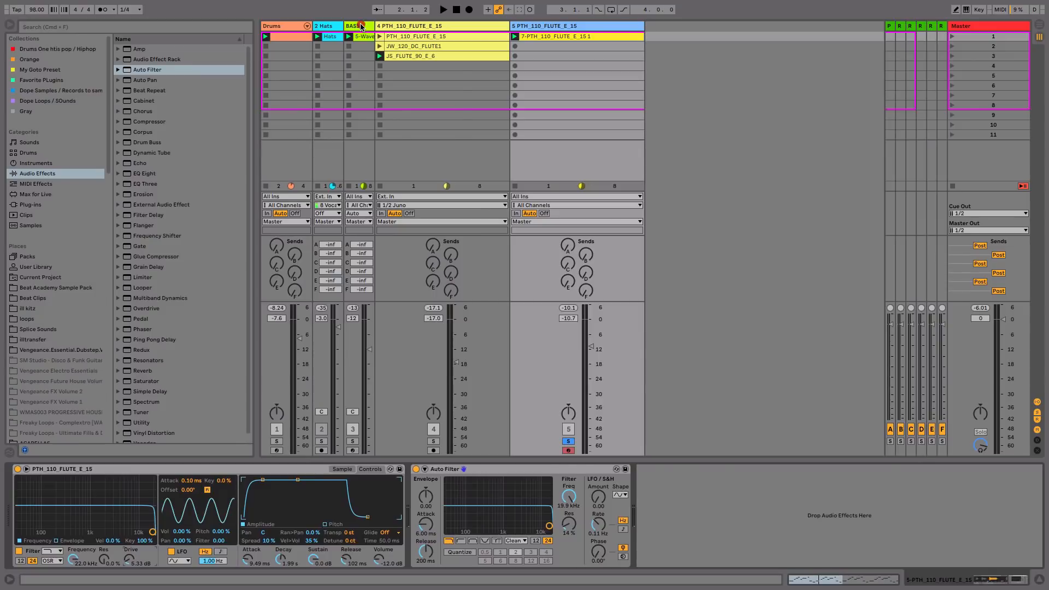
# Copy the sidechained Compressor from the BASS track to the end of the flute Simpler chain and set its threshold to -29.0 dB
pyautogui.click(361, 26)
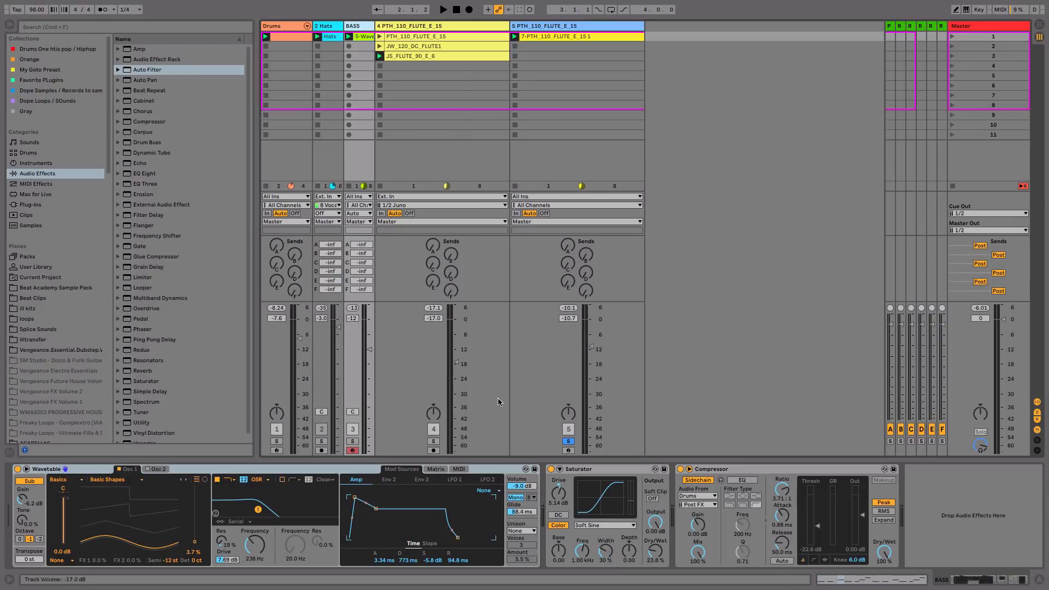
pyautogui.click(757, 467)
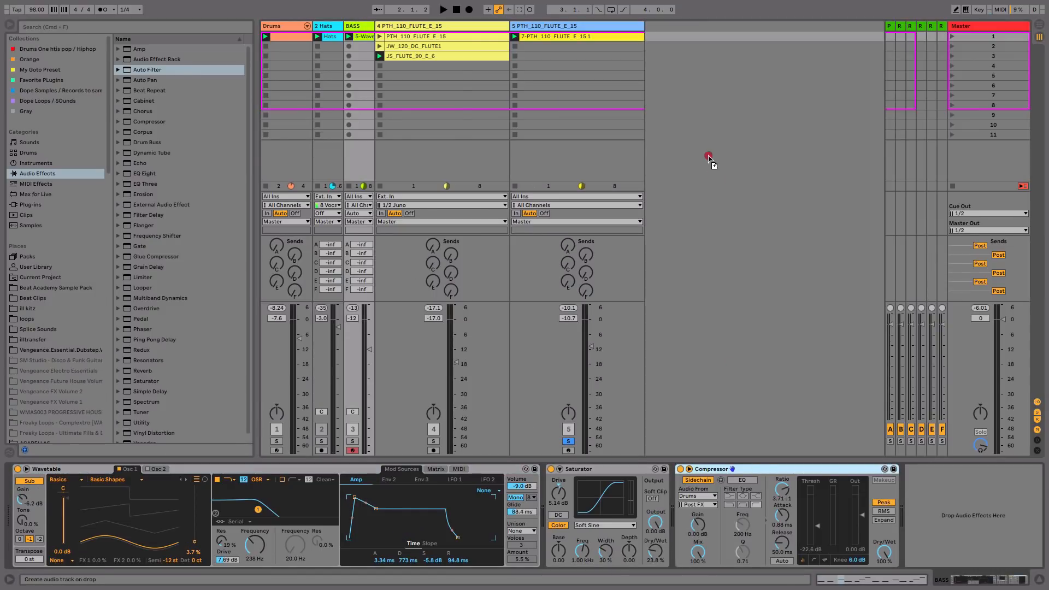
pyautogui.click(630, 26)
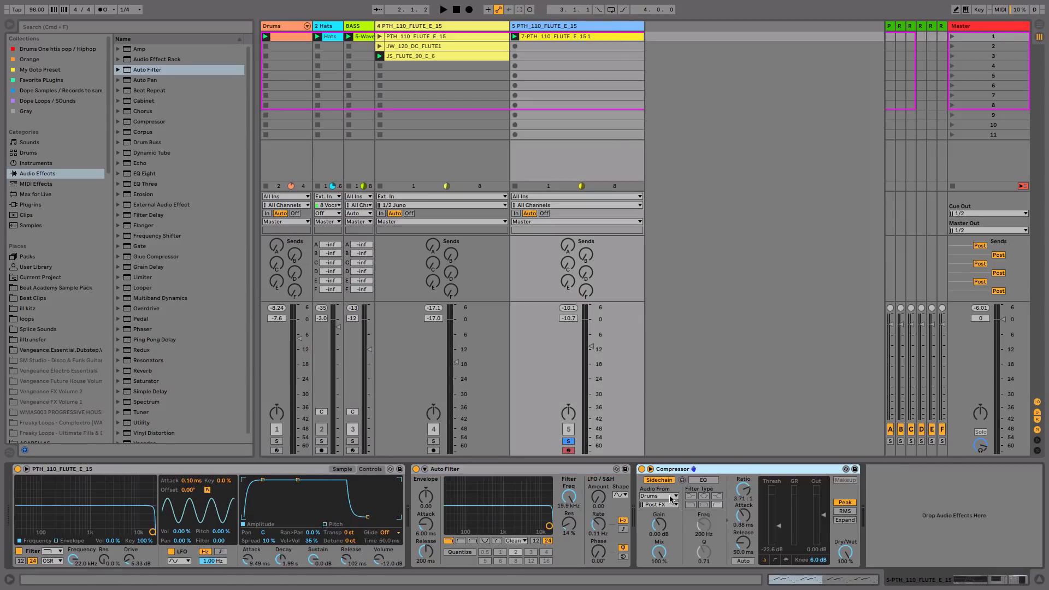
pyautogui.press('space')
pyautogui.moveTo(779, 525); pyautogui.dragTo(779, 535)
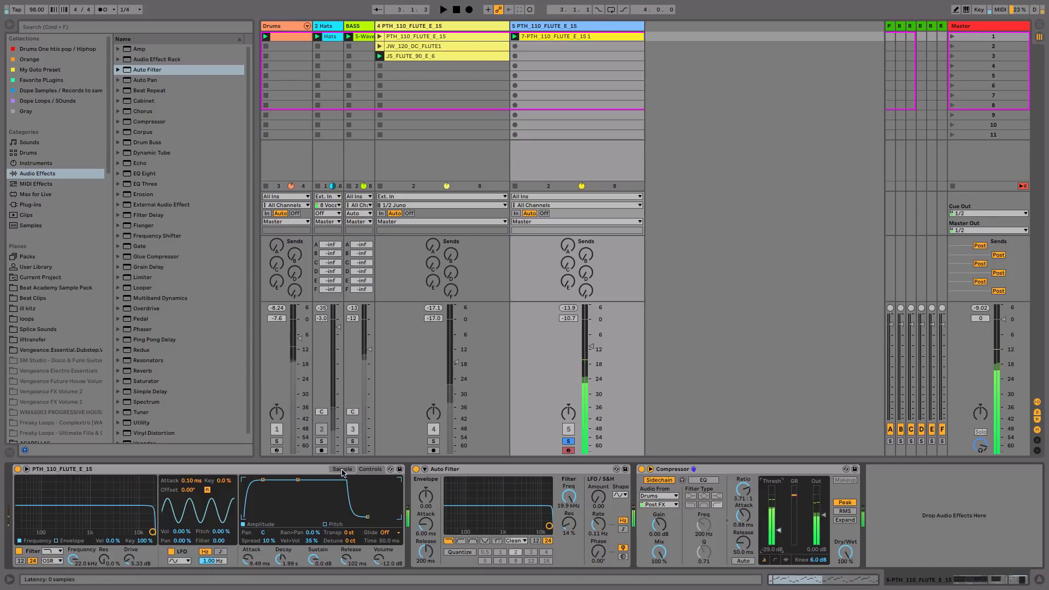
# Display the flute Simpler's sample waveform, set its attack to 22.9 ms, and restart playback
pyautogui.press('space')
pyautogui.click(343, 469)
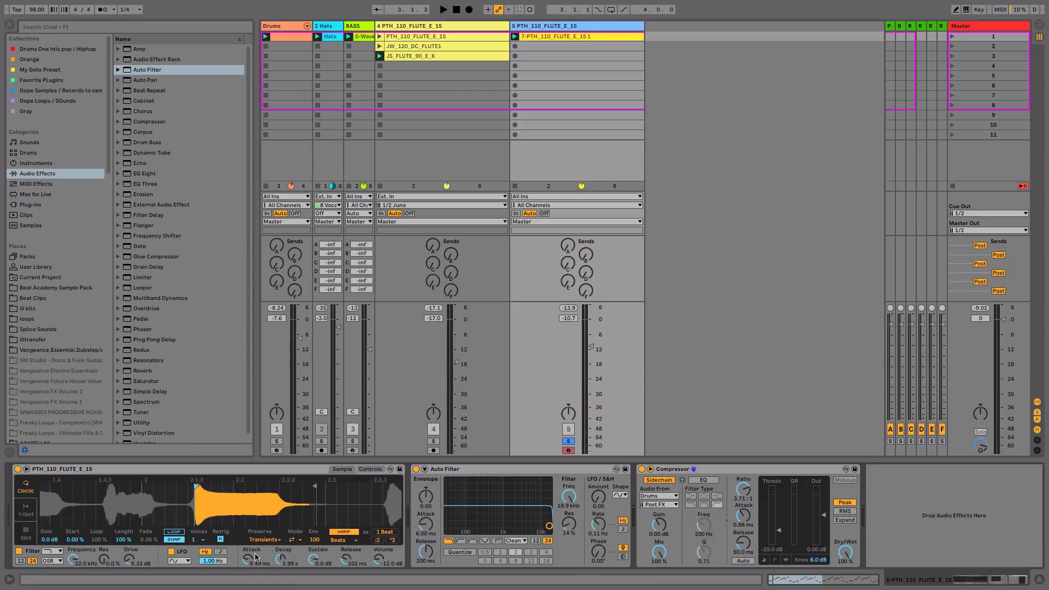
pyautogui.press('space')
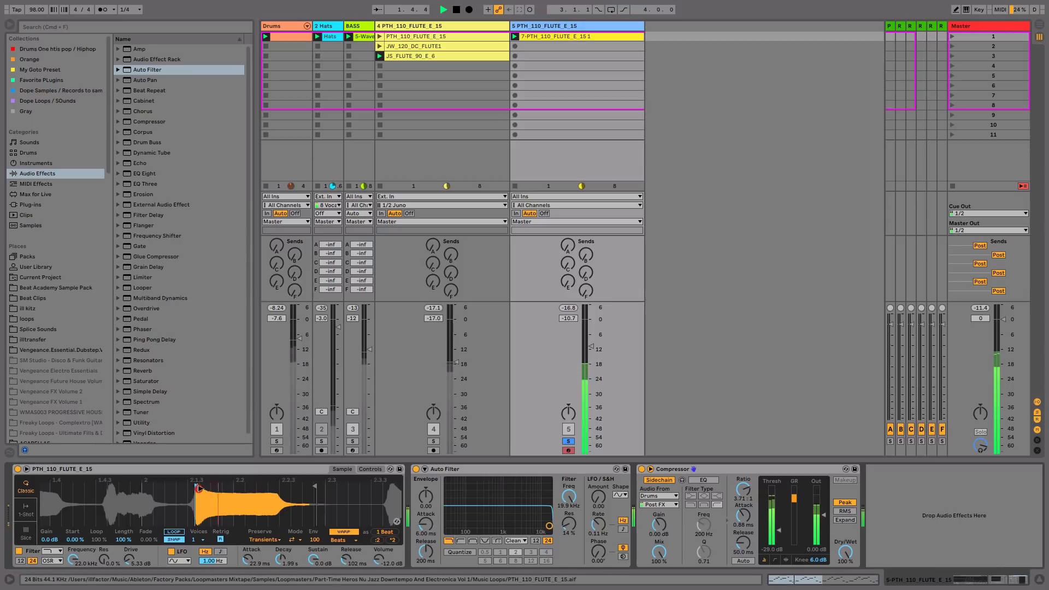
# Fine-tune the flute sample's start point by ear in the Simpler, nudging it slightly around the onset of the highlighted note
pyautogui.moveTo(198, 488); pyautogui.dragTo(194, 487)
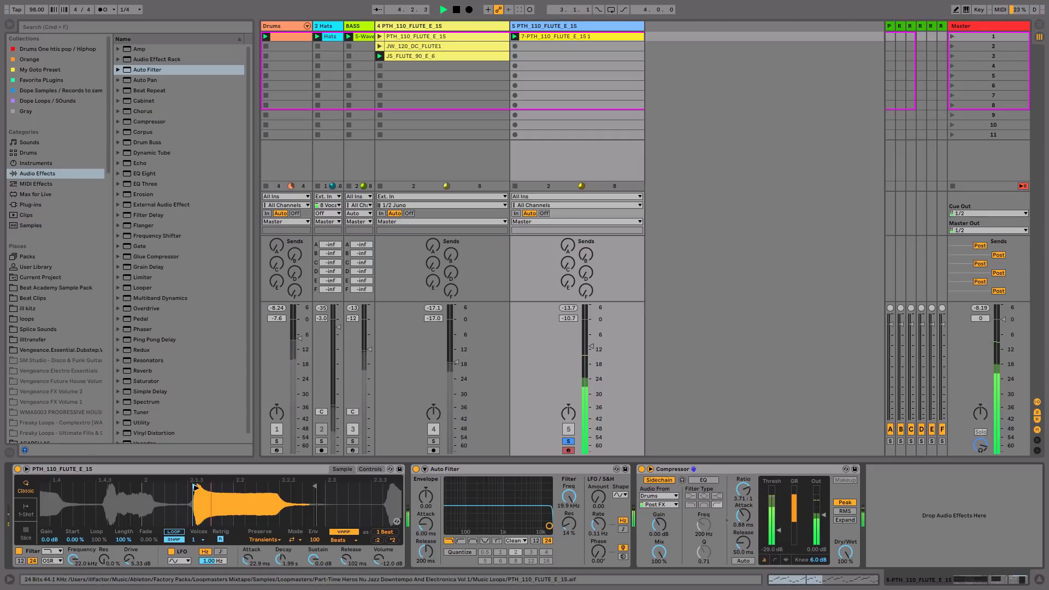
pyautogui.press('space')
pyautogui.moveTo(195, 486); pyautogui.dragTo(192, 486)
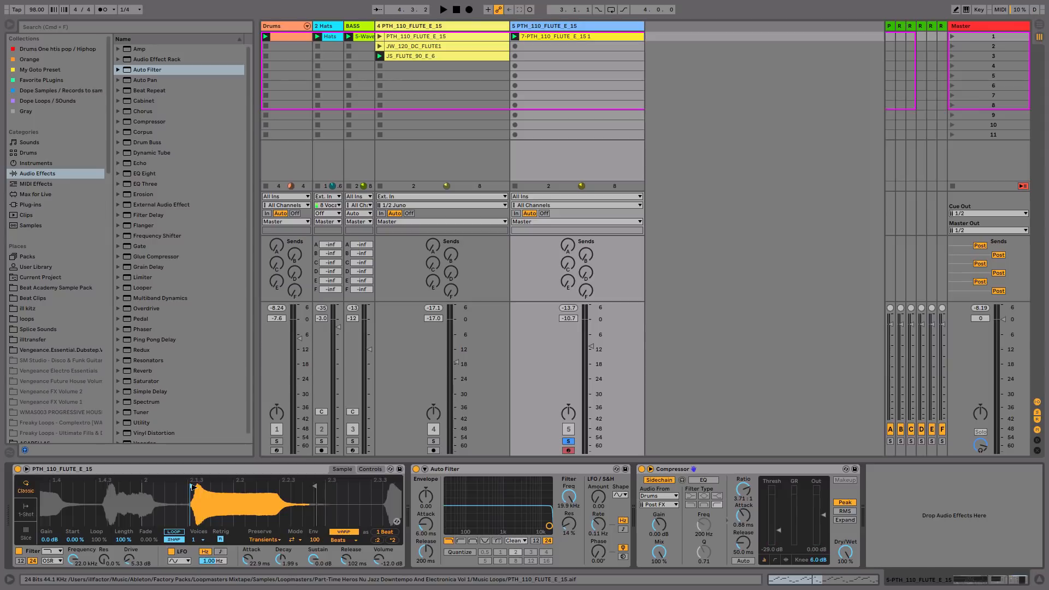
pyautogui.press('space')
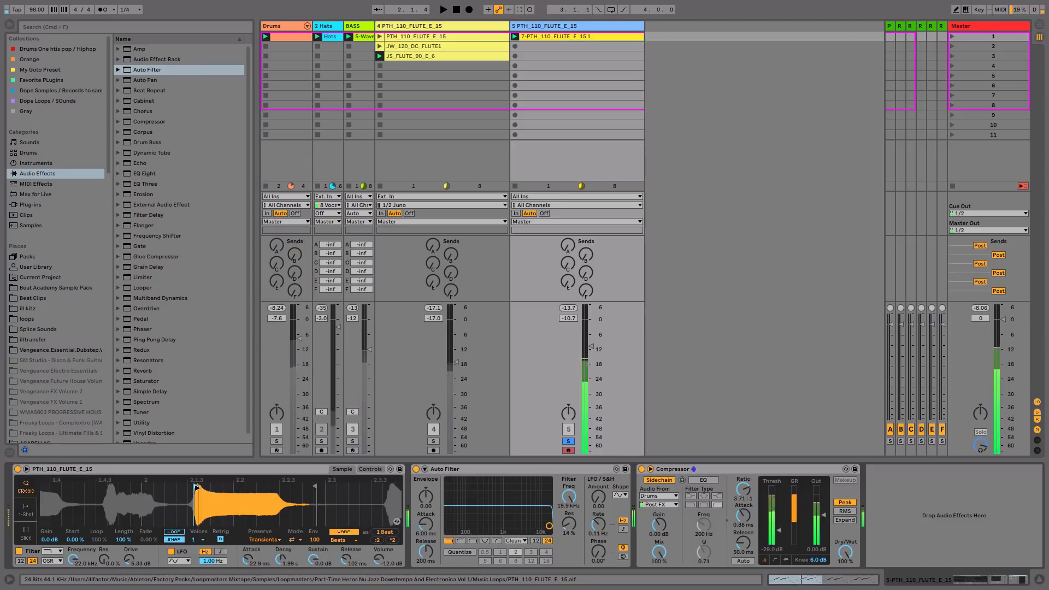
pyautogui.press('space')
# Unsolo the flute Simpler track and lower its volume to about -12 dB while playing the full mix
pyautogui.click(568, 440)
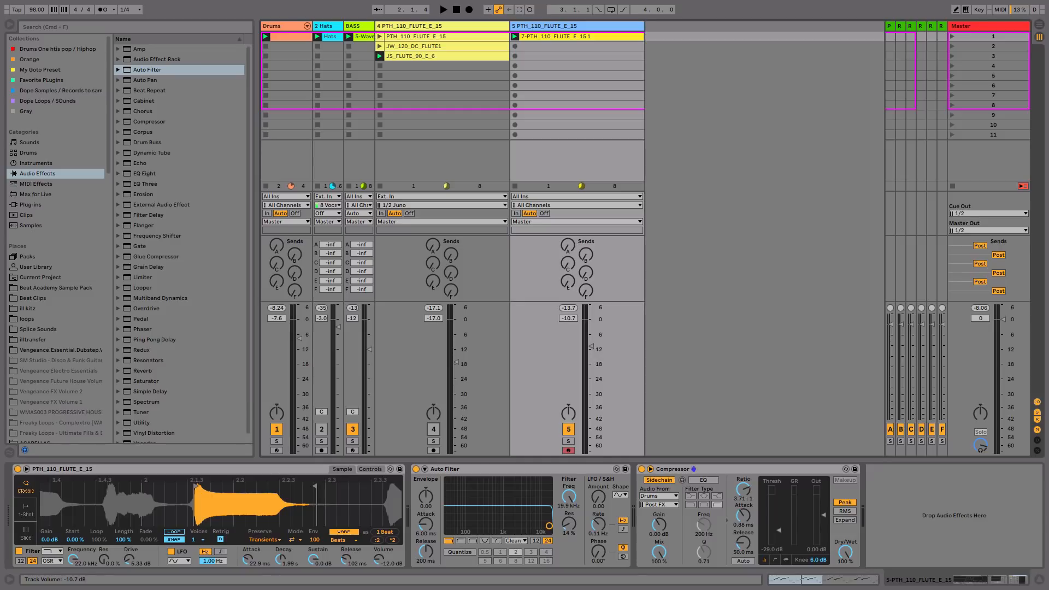
pyautogui.press('space')
pyautogui.moveTo(592, 348); pyautogui.dragTo(592, 353)
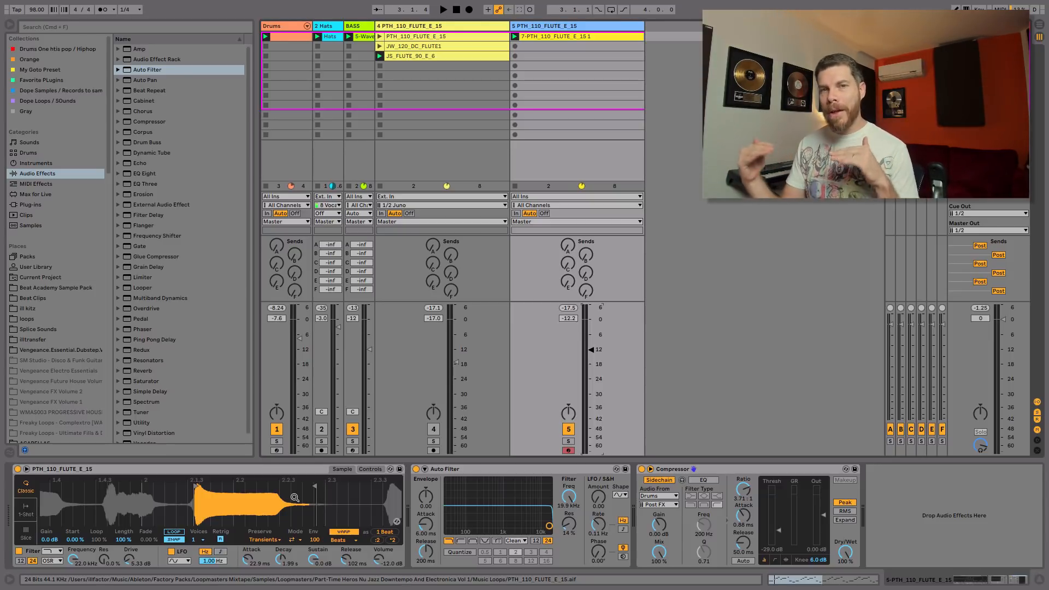
# Look through the flute Simpler's available warp modes and keep Beats
pyautogui.click(341, 540)
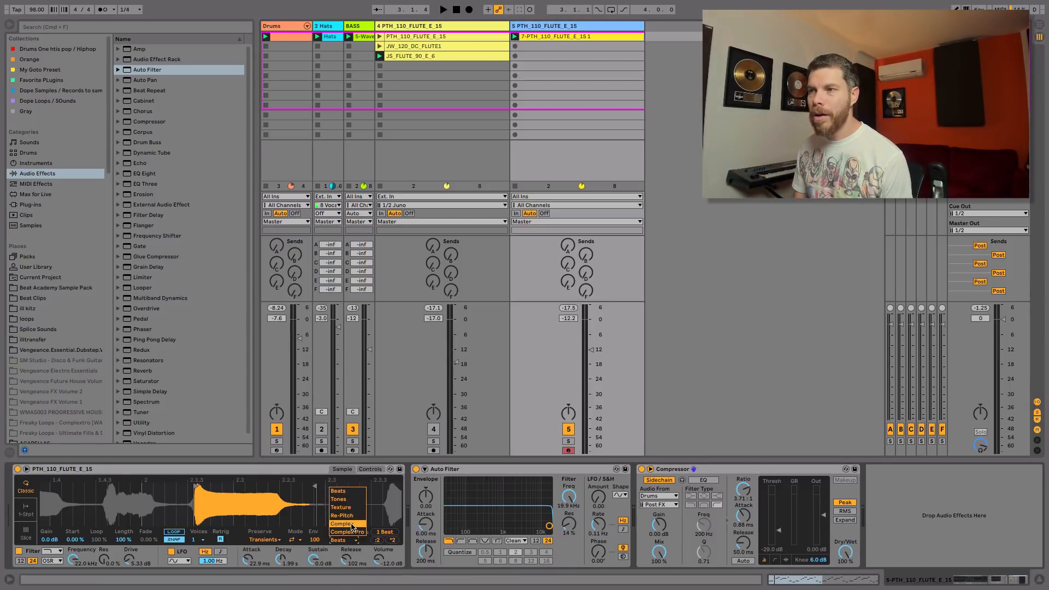
pyautogui.click(398, 497)
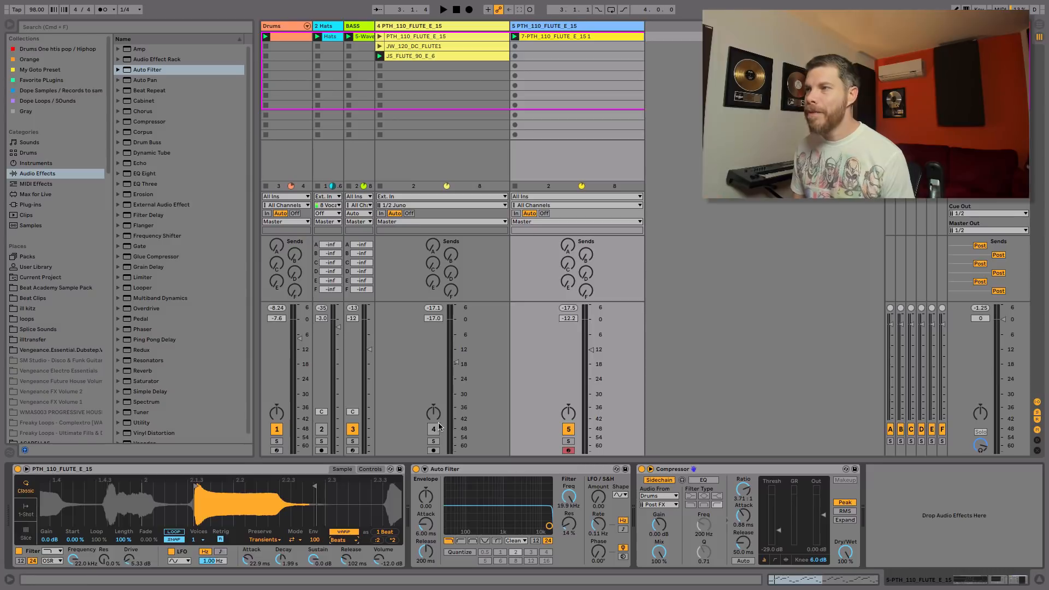
# Lower the flute Simpler track's volume to -14.0 dB while listening to it with the drums and bass
pyautogui.moveTo(595, 351); pyautogui.dragTo(594, 351)
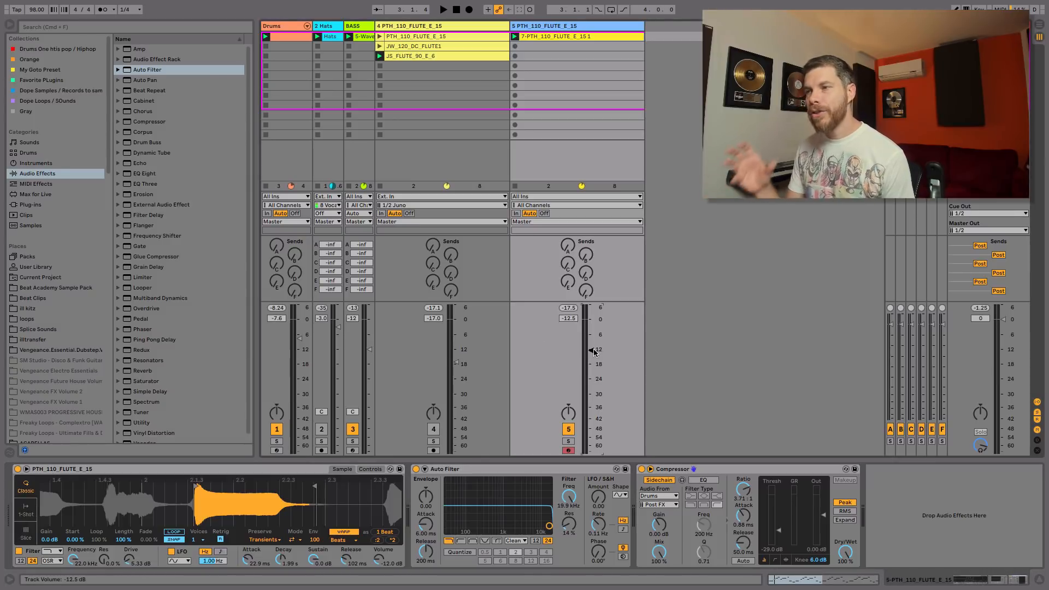
pyautogui.press('space')
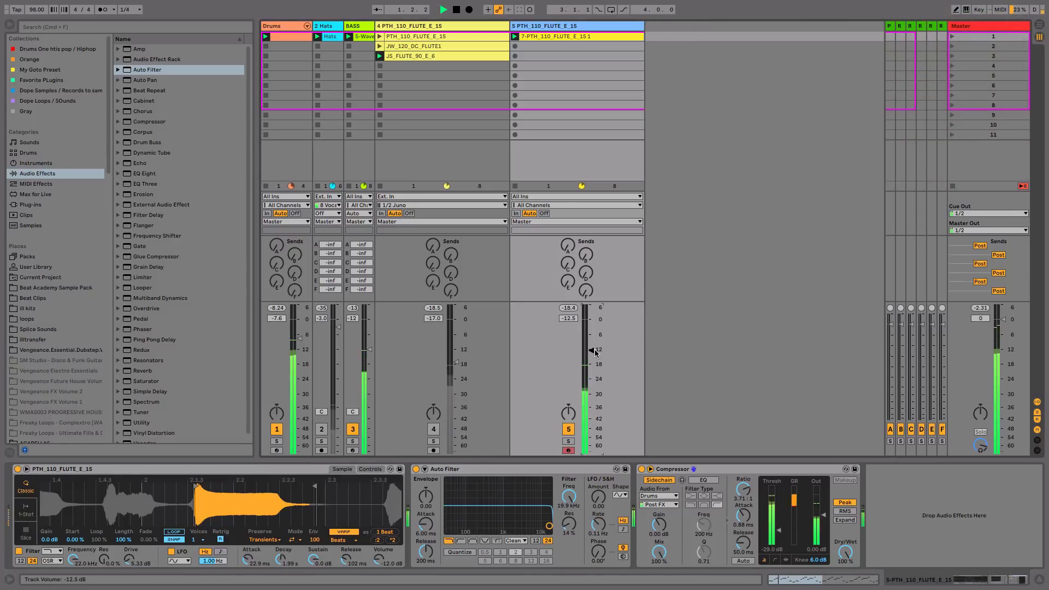
pyautogui.moveTo(596, 353); pyautogui.dragTo(594, 358)
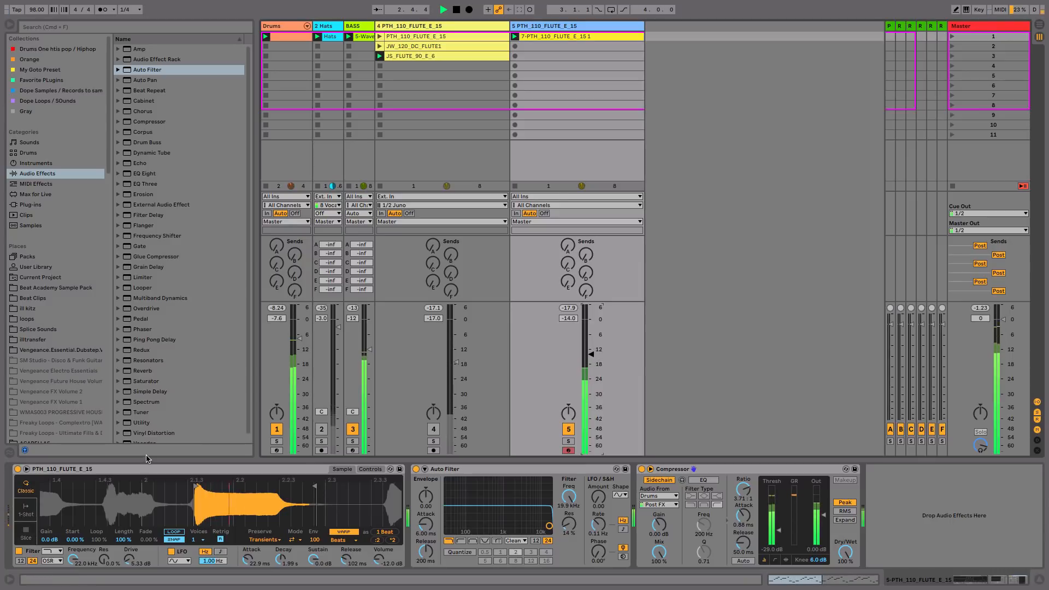